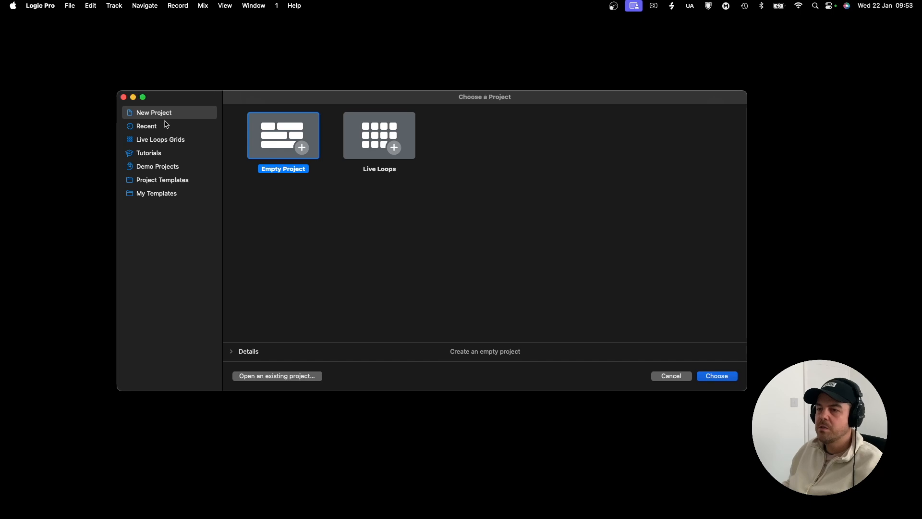
Create an empty project with one Mic or Line audio track and name that track Drums
double_click(284, 140)
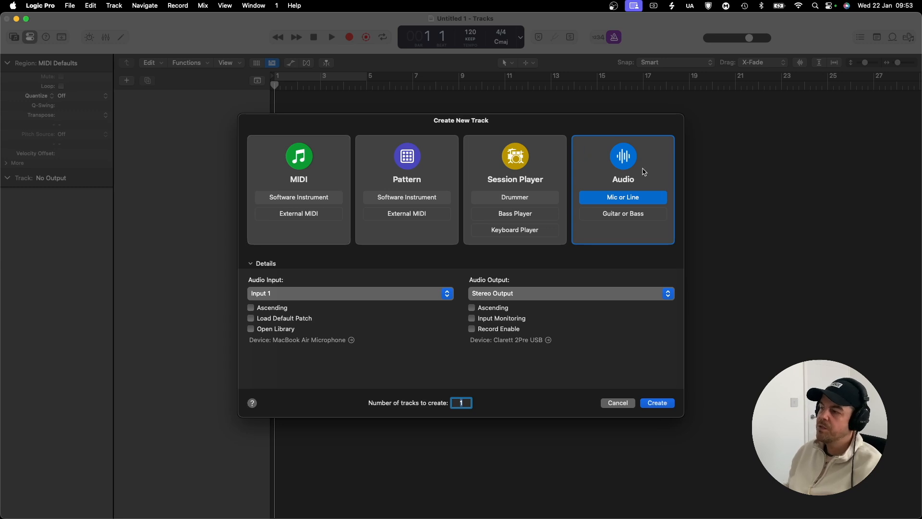
double_click(628, 164)
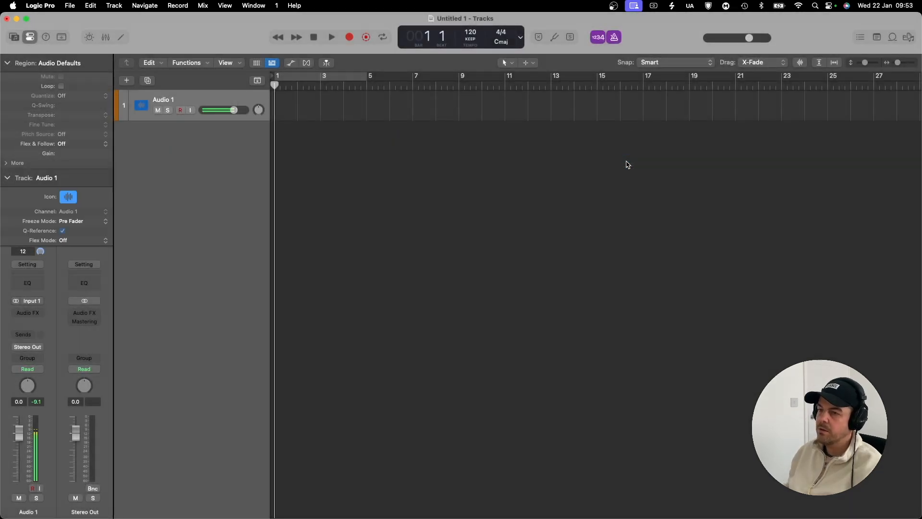
double_click(163, 100)
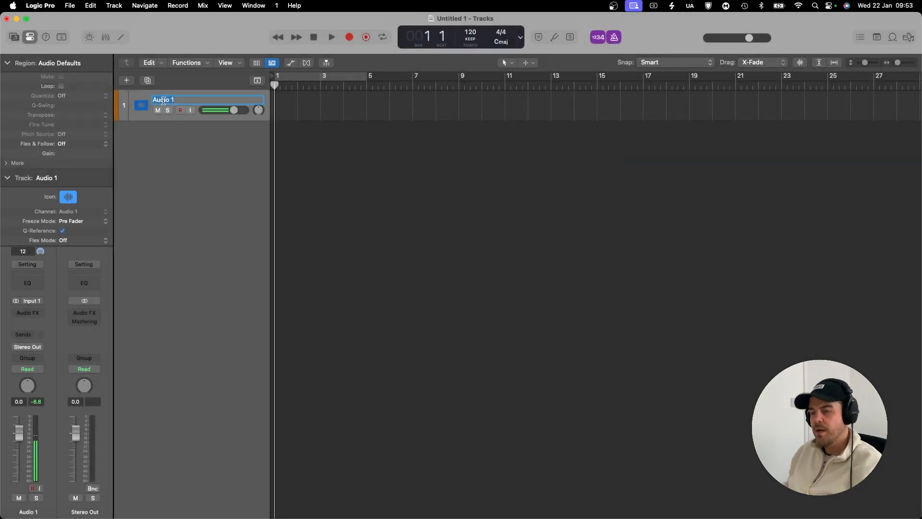
type("Drums")
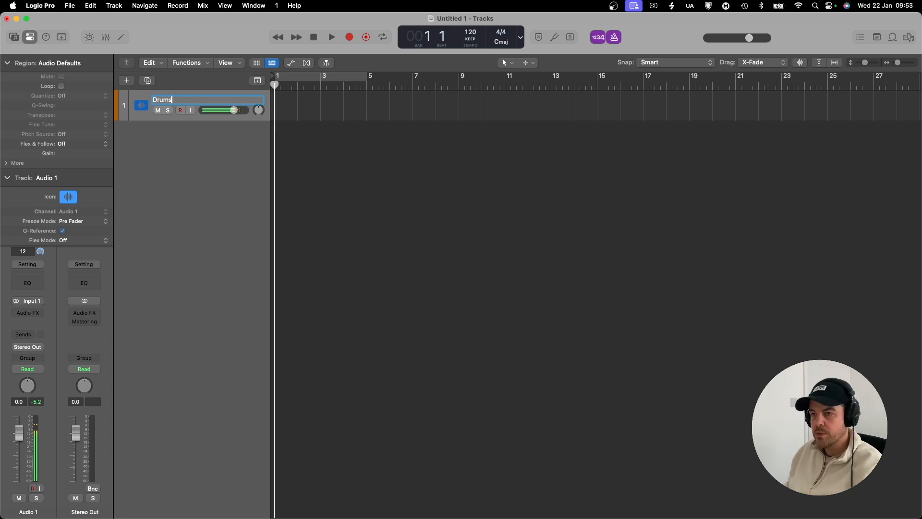
key("Return")
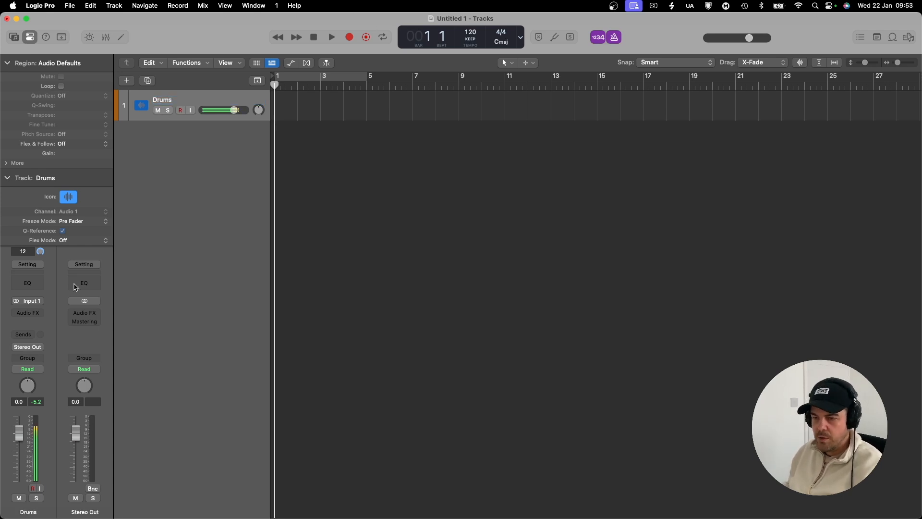
Insert a Gain plug-in set to -6.0 dB on the Drums channel and add a Channel EQ after it
left_click(7, 177)
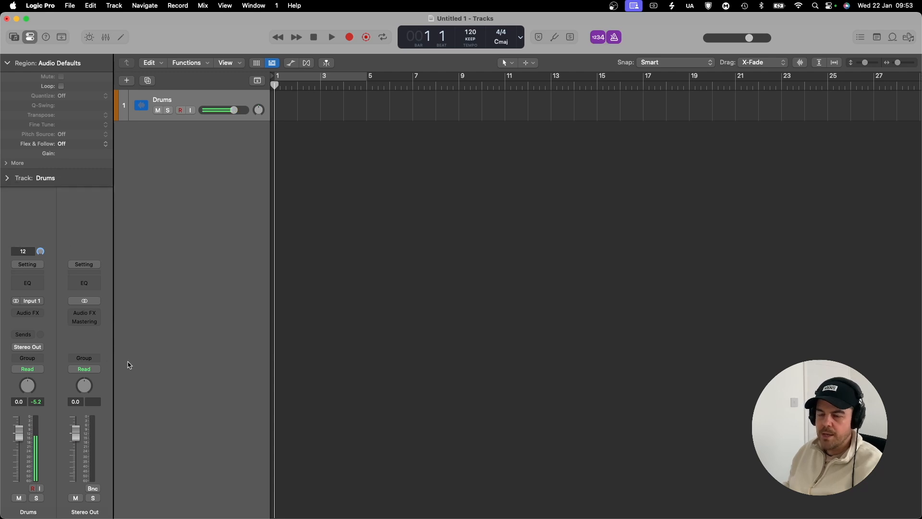
left_click(43, 318)
mouse_move(58, 315)
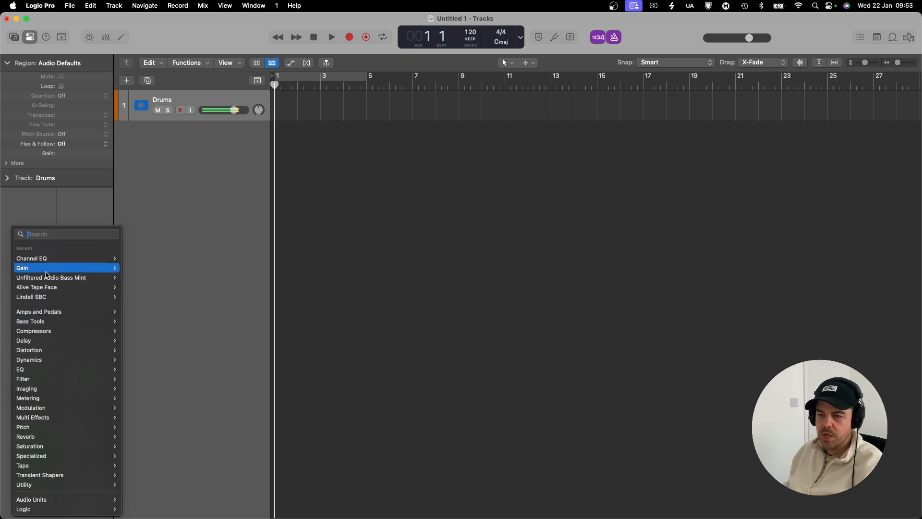
mouse_move(51, 271)
left_click(136, 269)
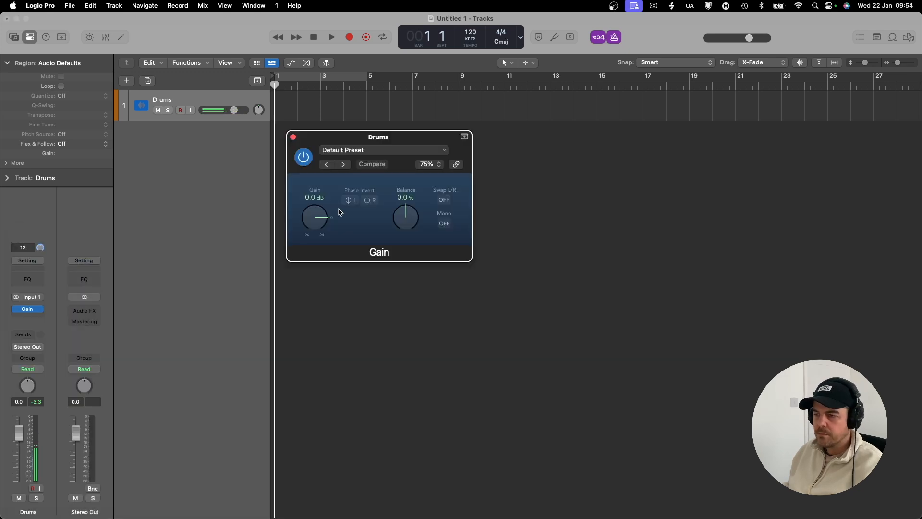
left_click_drag(313, 217, 313, 220)
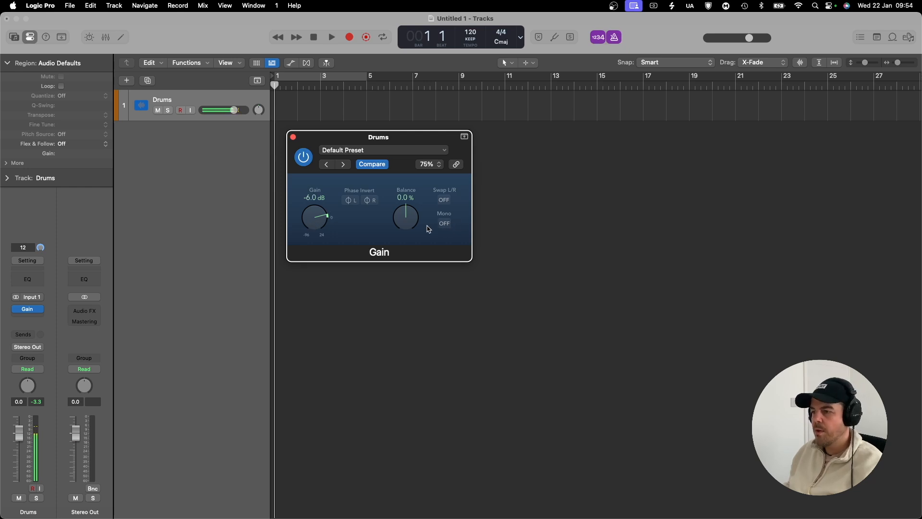
left_click(448, 227)
left_click(448, 227)
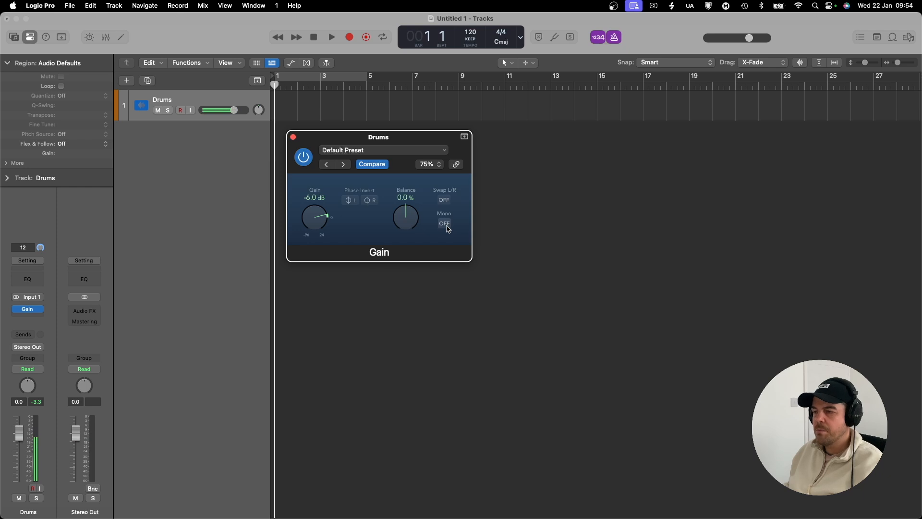
left_click(293, 137)
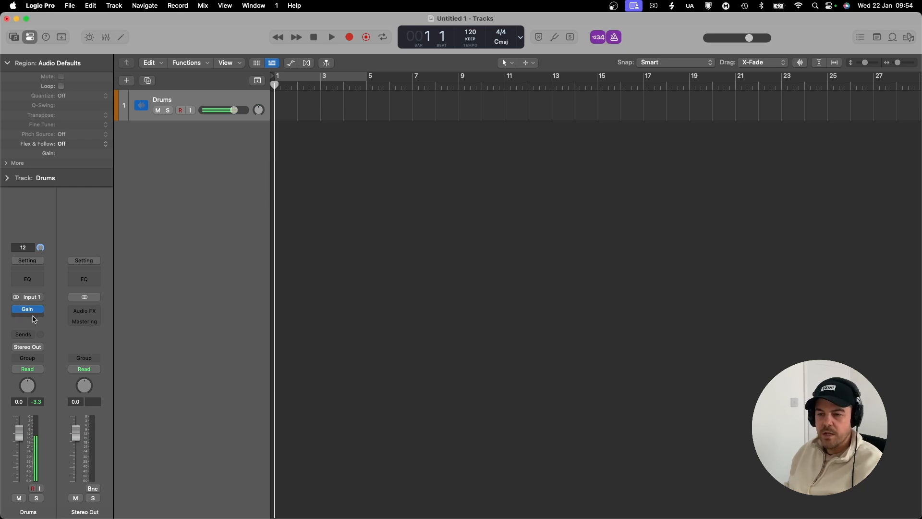
left_click(28, 281)
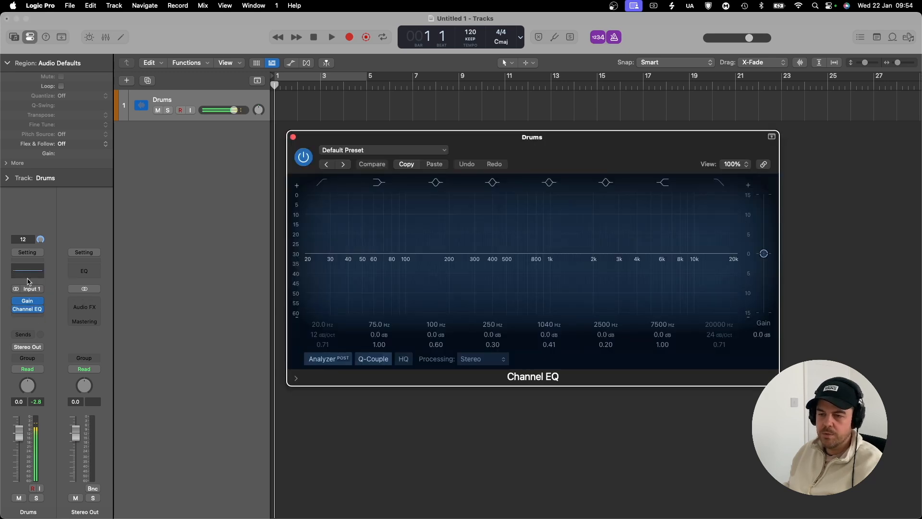
left_click(293, 137)
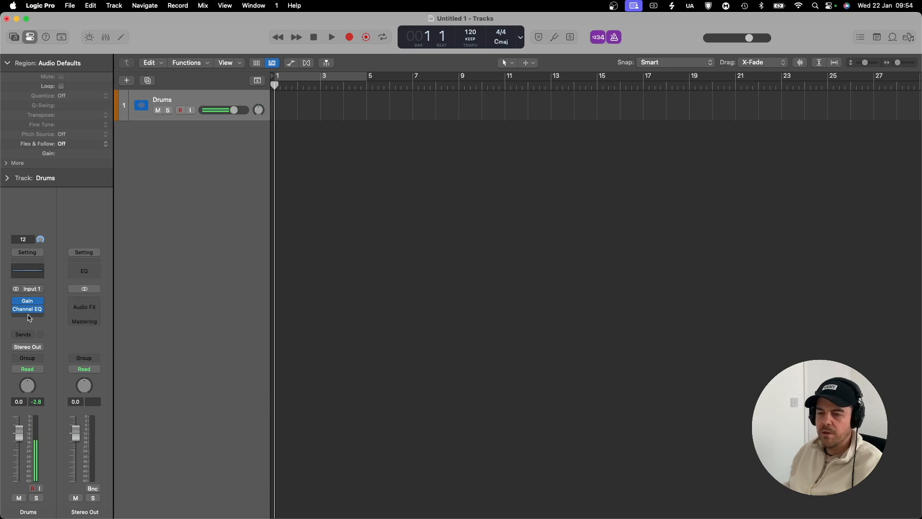
Assign a bright purple color to the Drums track
right_click(158, 100)
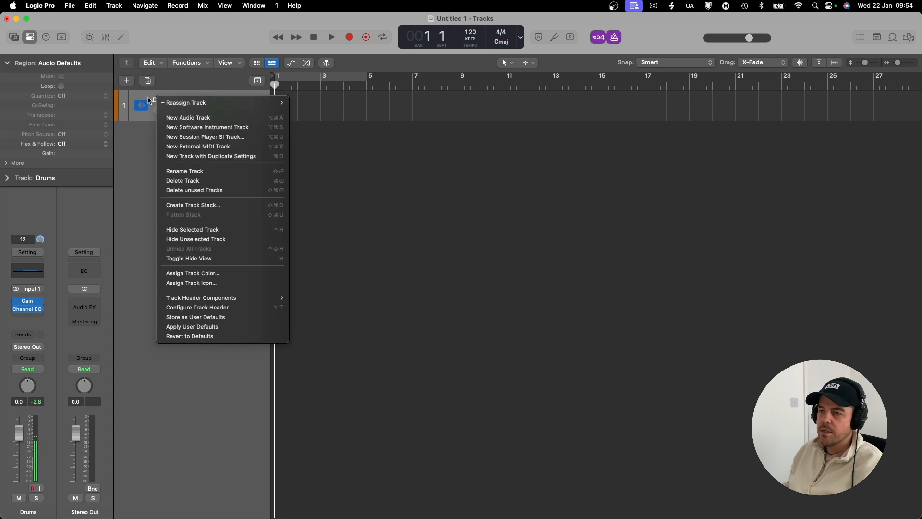
left_click(197, 274)
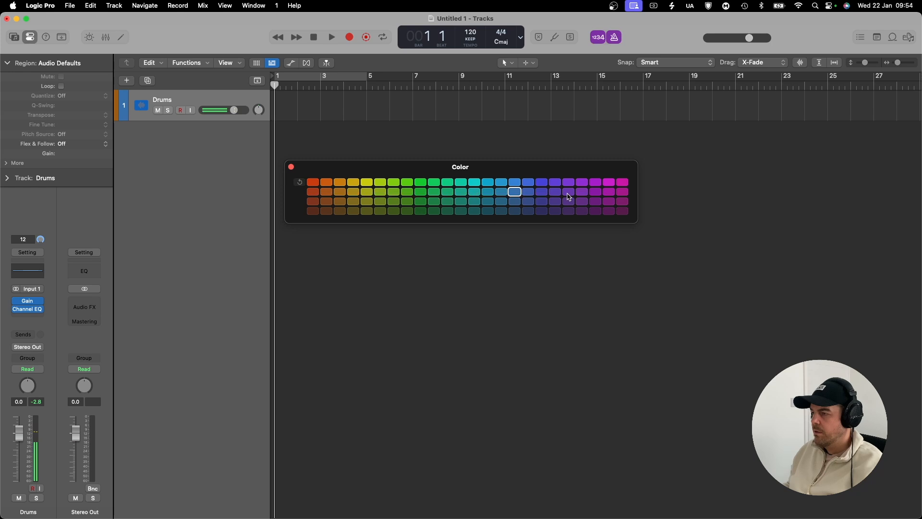
left_click(582, 182)
left_click(291, 167)
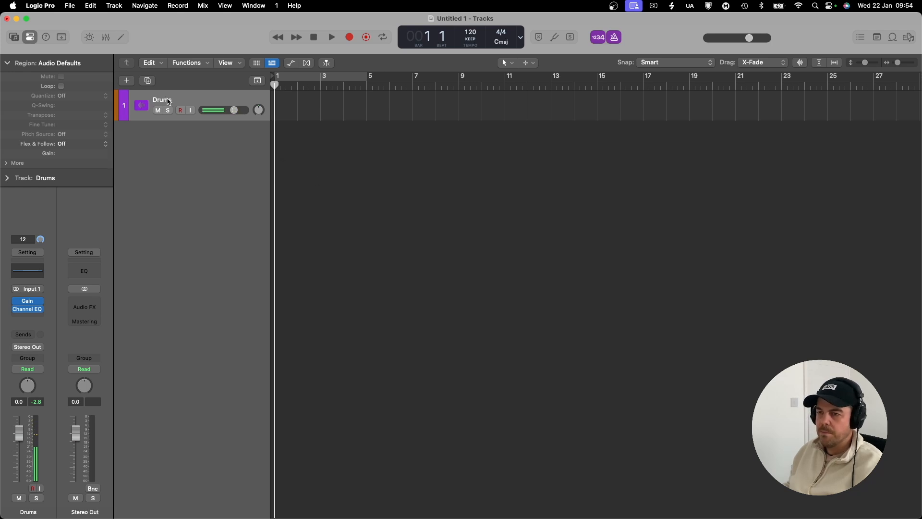
Change the Drums track's icon to the color drum machine from the Drums icon category
left_click(141, 105)
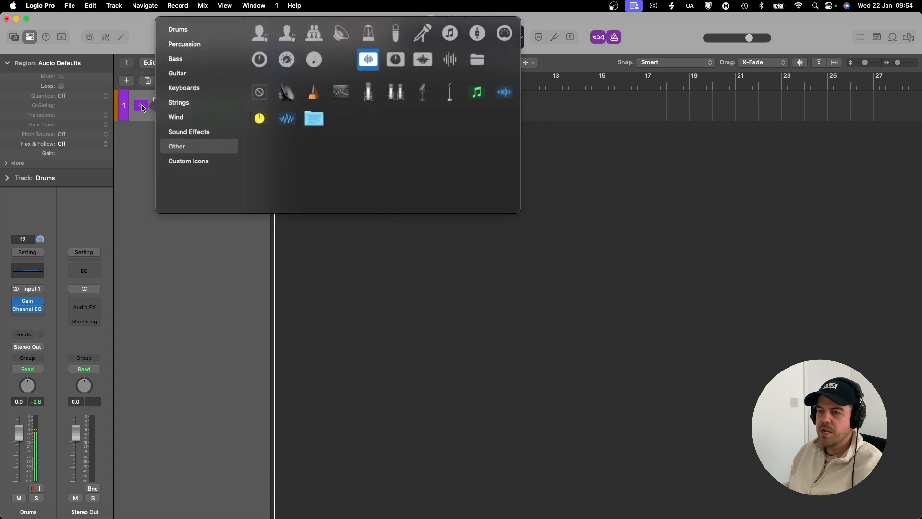
left_click(142, 106)
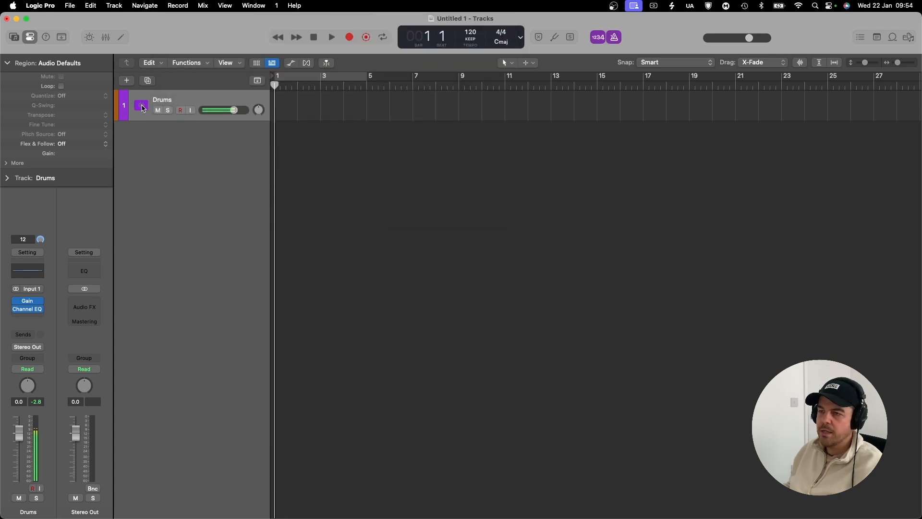
left_click(142, 108)
left_click(187, 33)
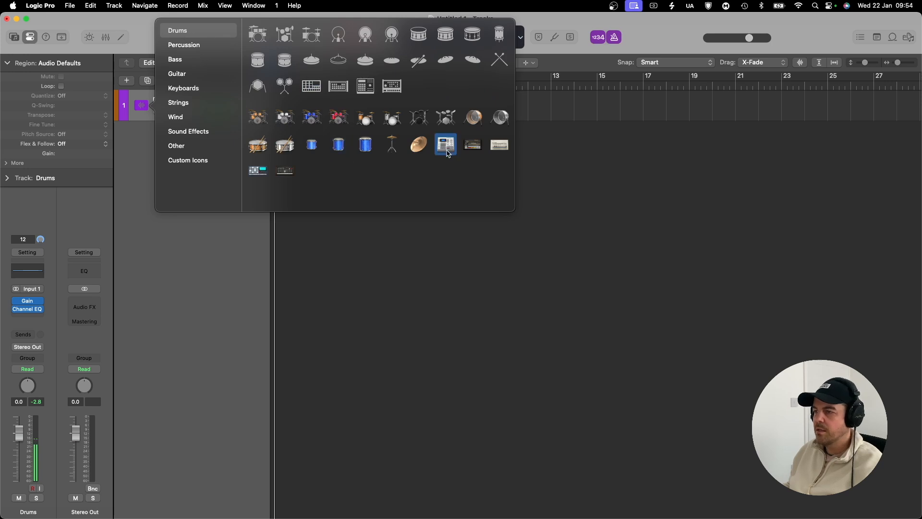
left_click(447, 152)
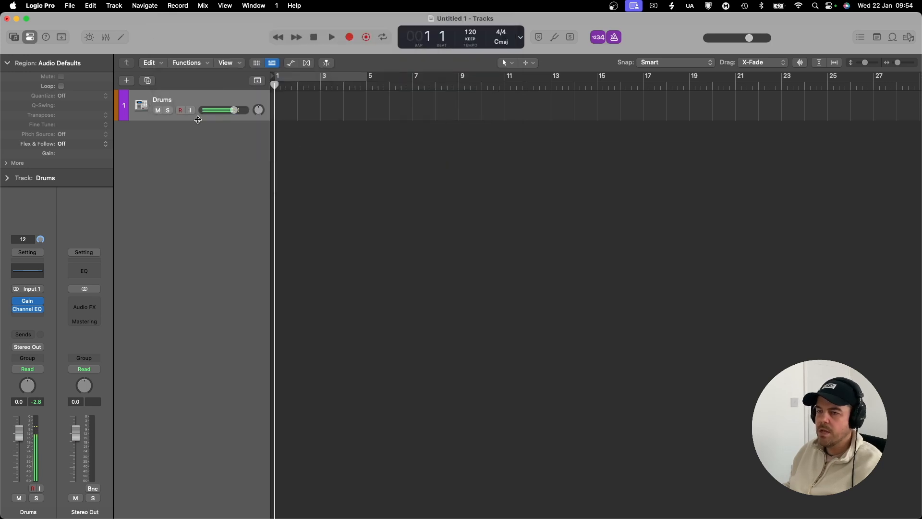
Duplicate the Drums track with its settings nine times to make ten identical tracks
left_click(148, 81)
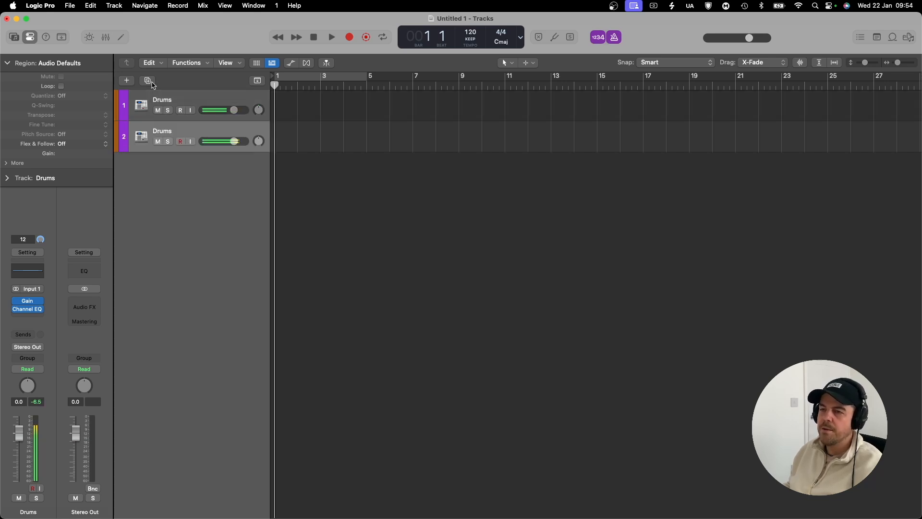
left_click(151, 82)
left_click(151, 82)
left_click(152, 83)
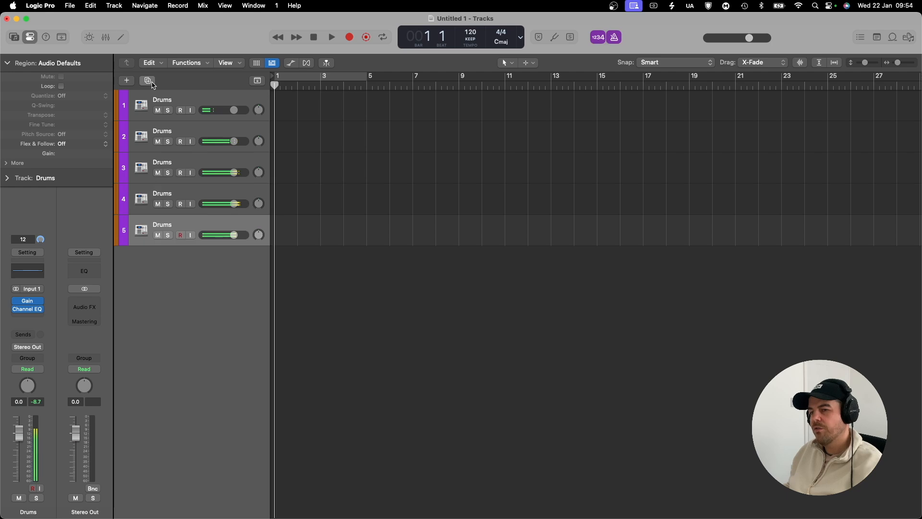
left_click(152, 82)
left_click(152, 82)
left_click(152, 82)
left_click(152, 82)
left_click(152, 83)
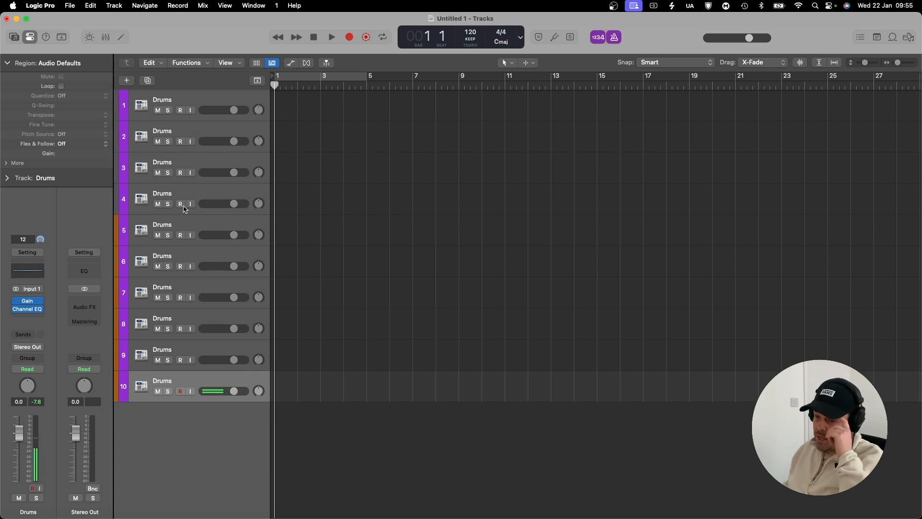
Group all ten Drums tracks into a folder stack and expand the stack to show its tracks
left_click(207, 97, "shift")
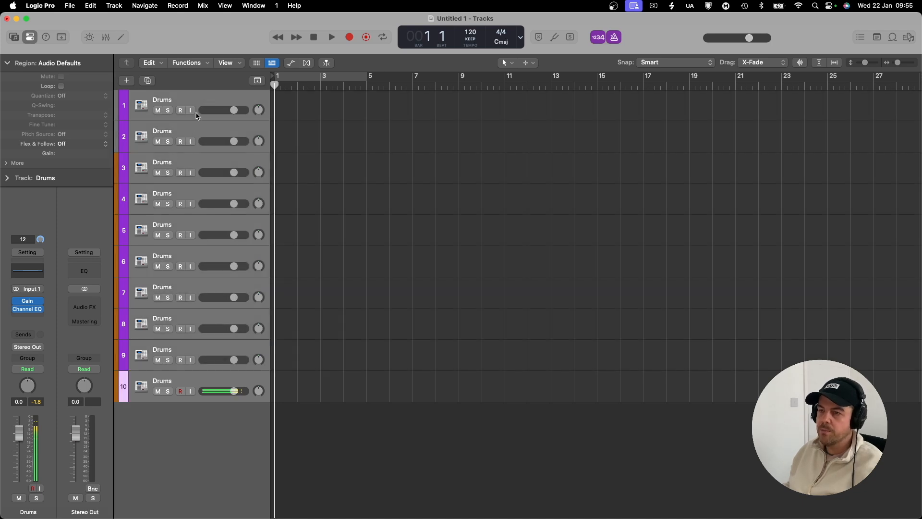
right_click(192, 96)
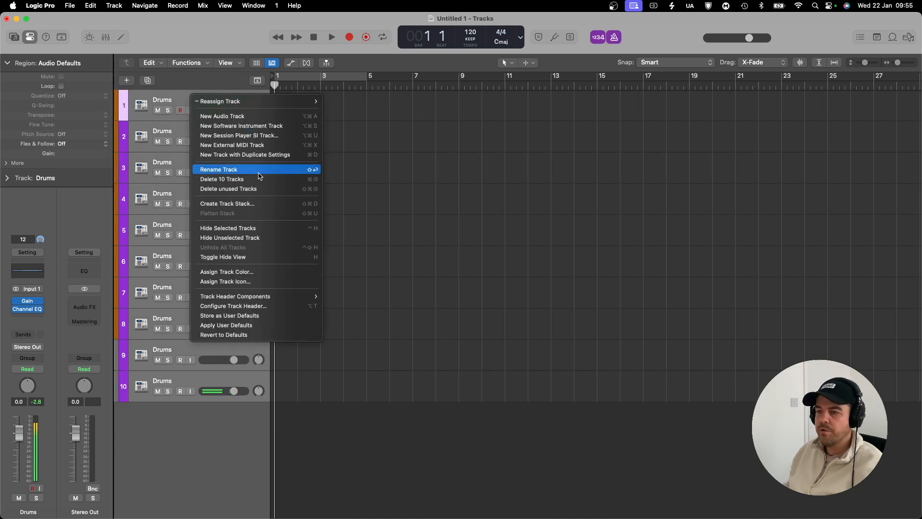
left_click(218, 204)
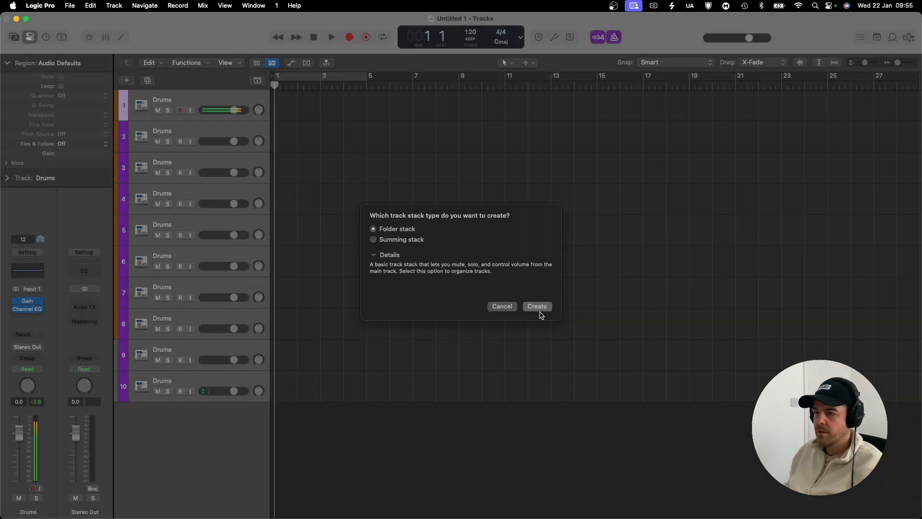
left_click(537, 310)
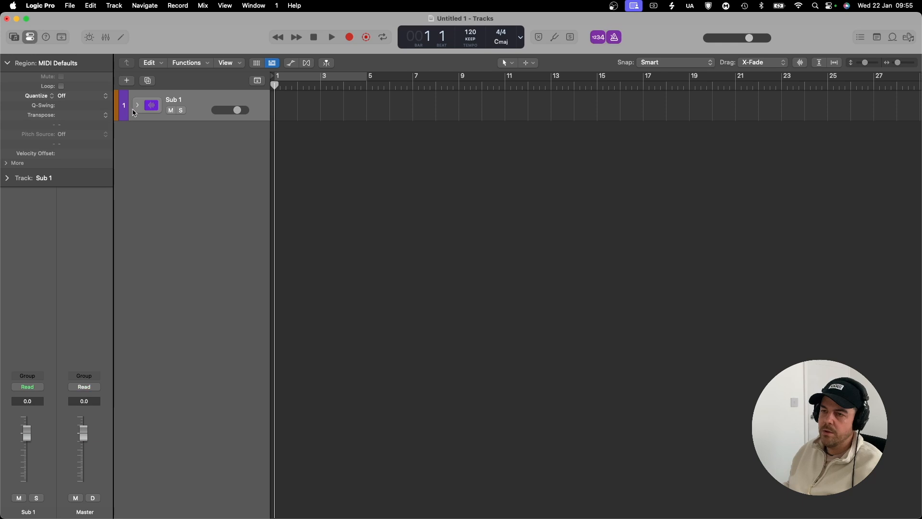
left_click(137, 106)
left_click(137, 106)
left_click(137, 106)
left_click(137, 106)
left_click(137, 106)
Rename the new folder stack's main track as Drums
double_click(169, 101)
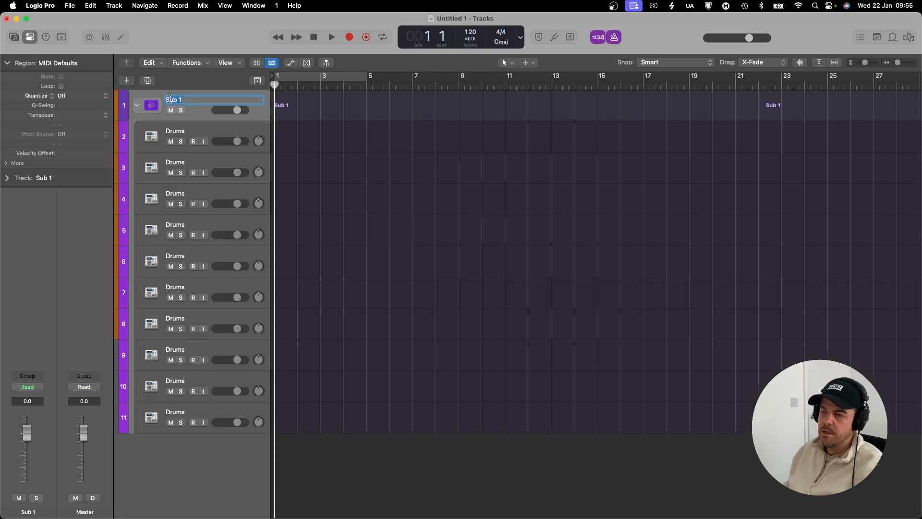
type("Drums")
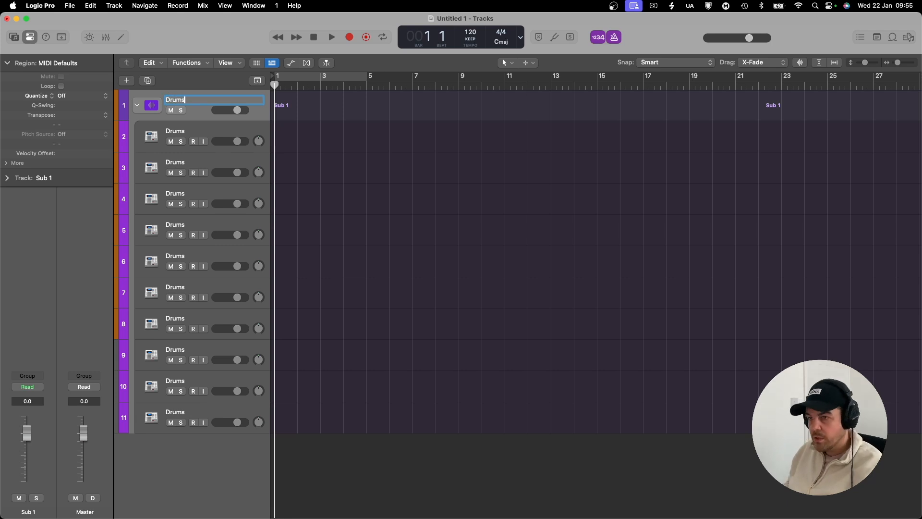
key("Return")
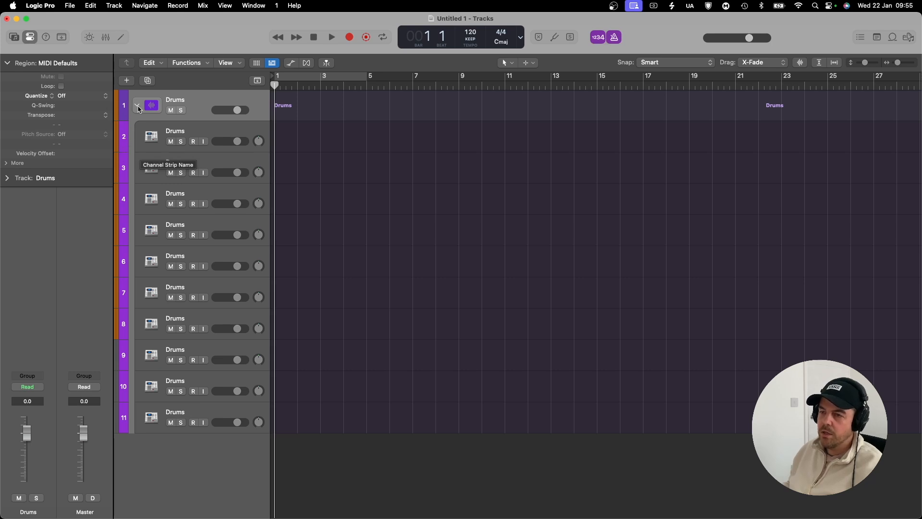
Assign the Drums folder stack the same bright purple color as its tracks
right_click(184, 100)
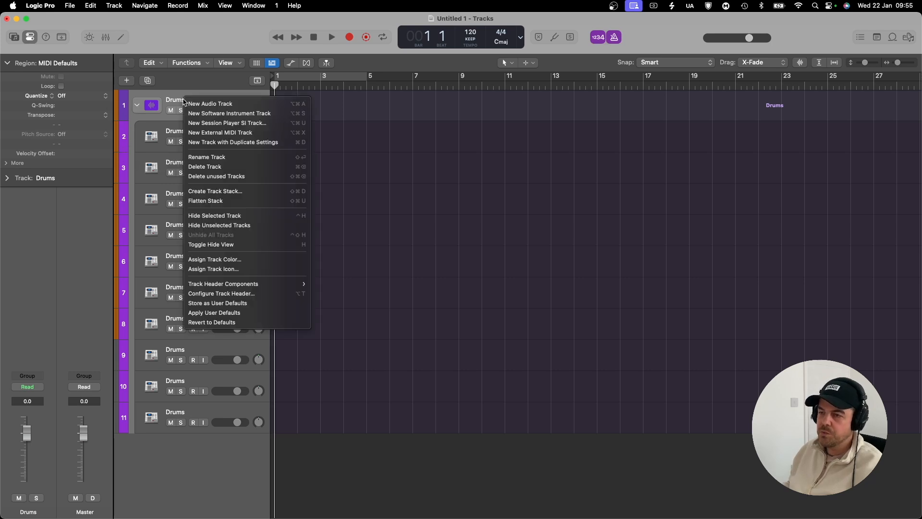
left_click(228, 262)
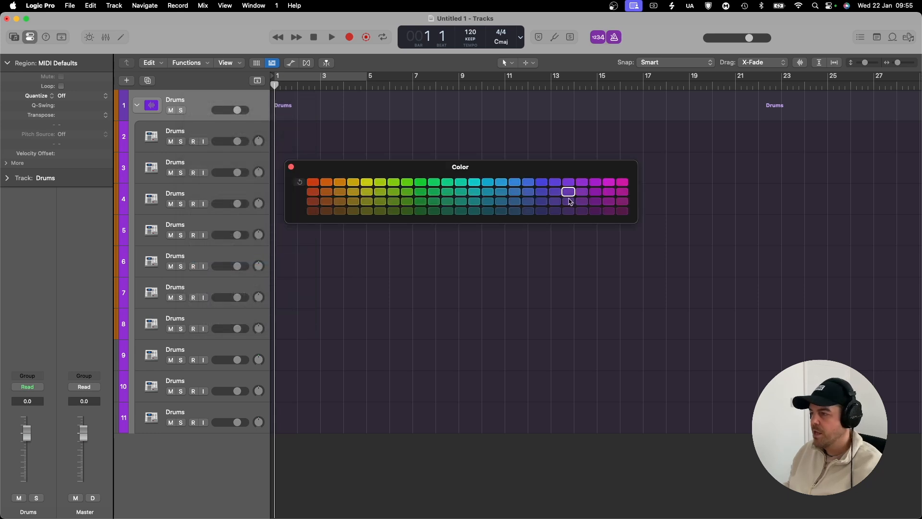
left_click(572, 184)
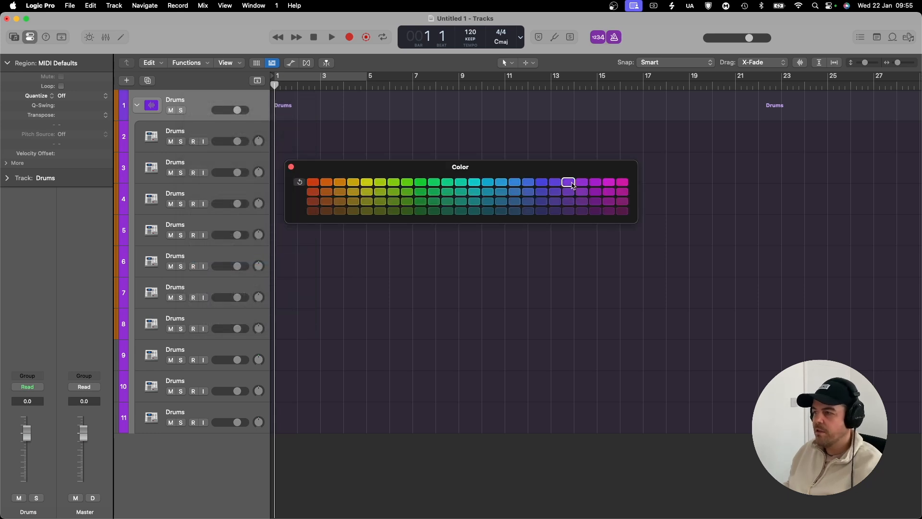
left_click(583, 183)
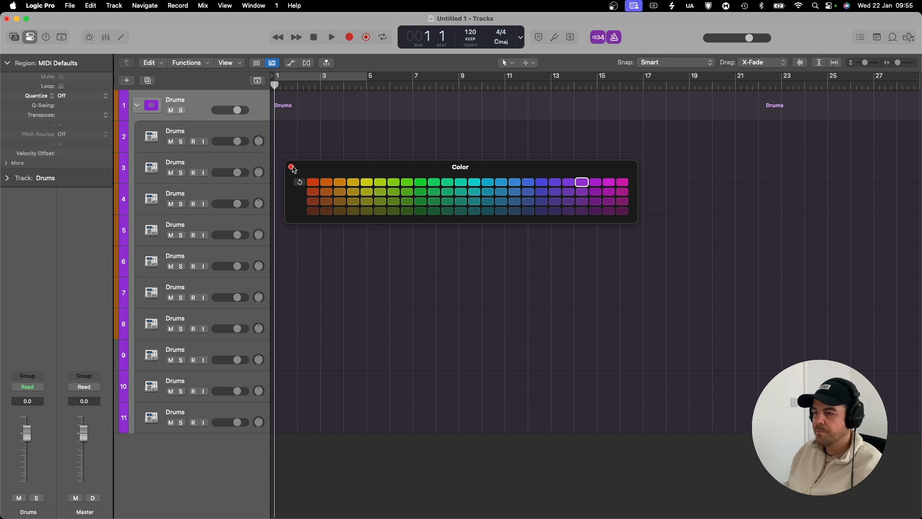
left_click(292, 167)
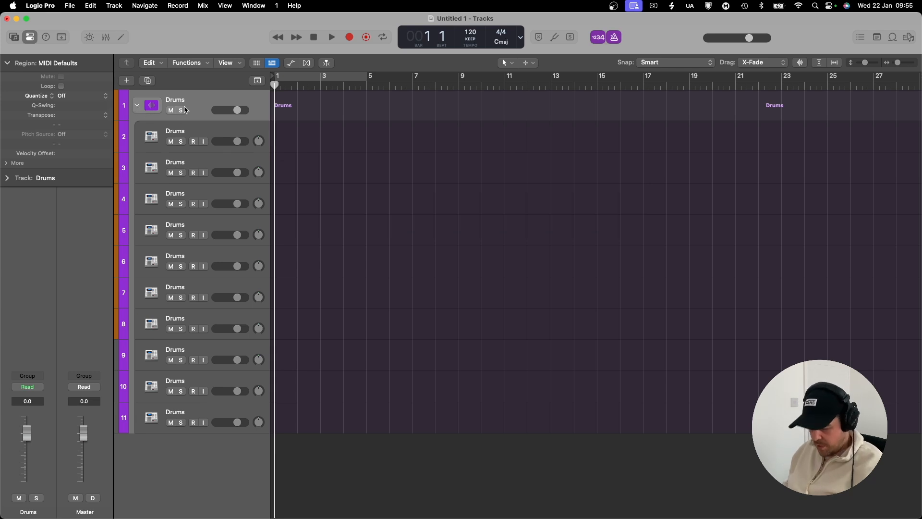
Show the mixer and route the output of all ten Drums channels to Bus 1
key("x")
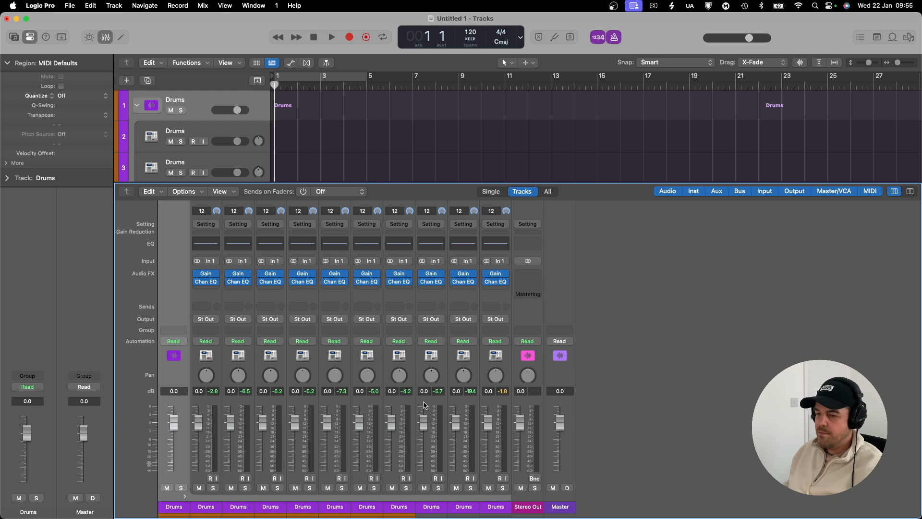
left_click(207, 508)
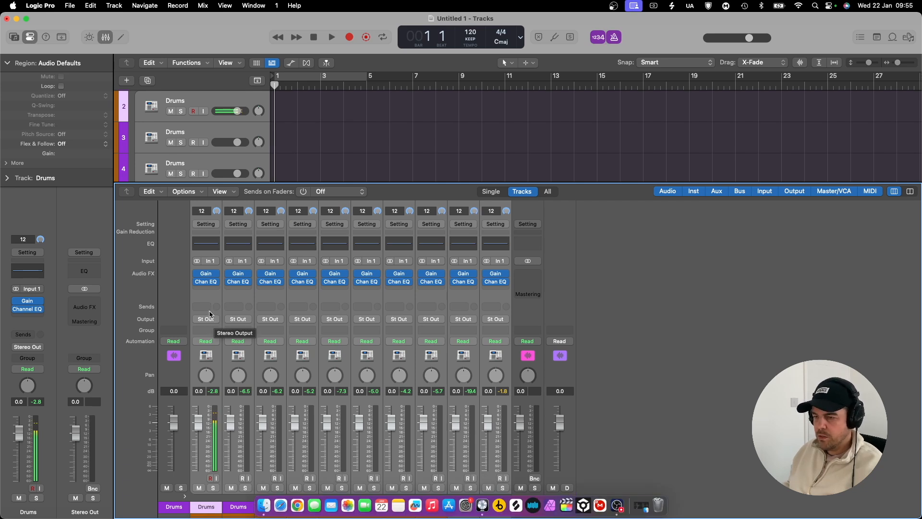
left_click(214, 319)
mouse_move(234, 375)
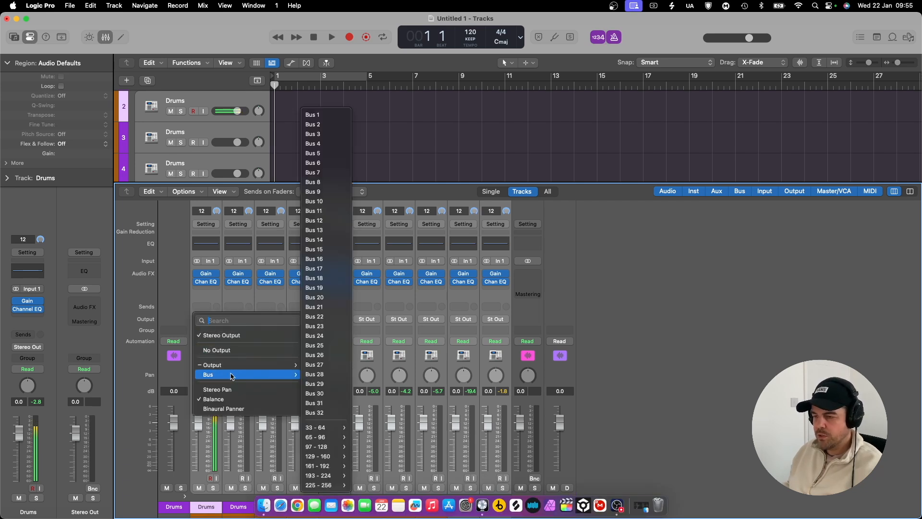
left_click(323, 116)
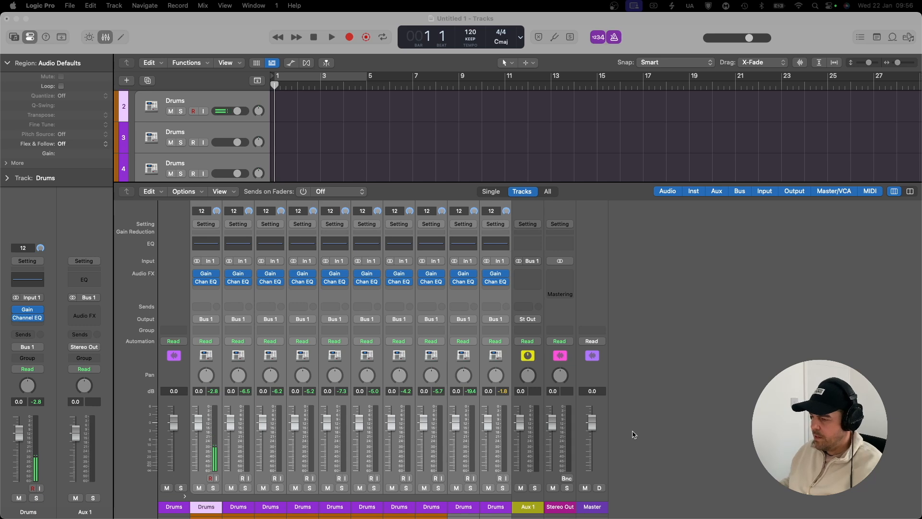
Rename the auxiliary channel fed by Bus 1 as Drum Buss
left_click(528, 508)
double_click(527, 508)
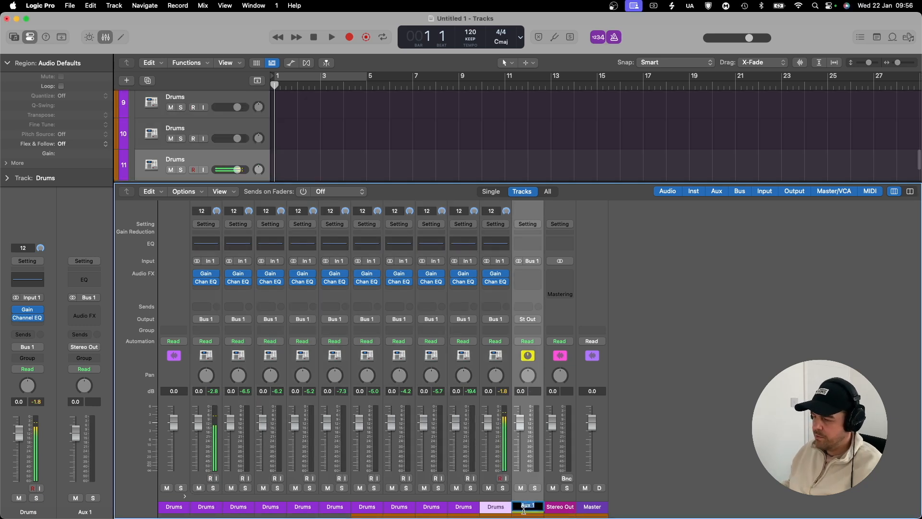
type("Drum Buss")
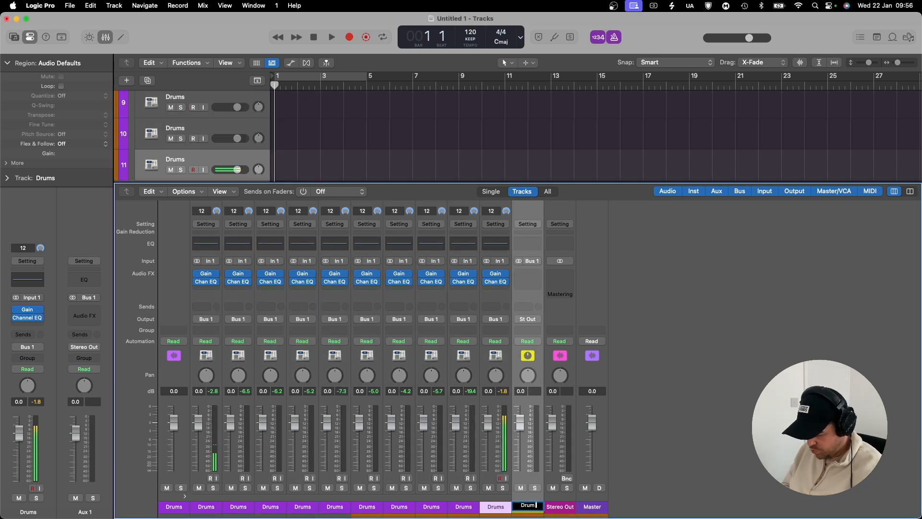
key("Return")
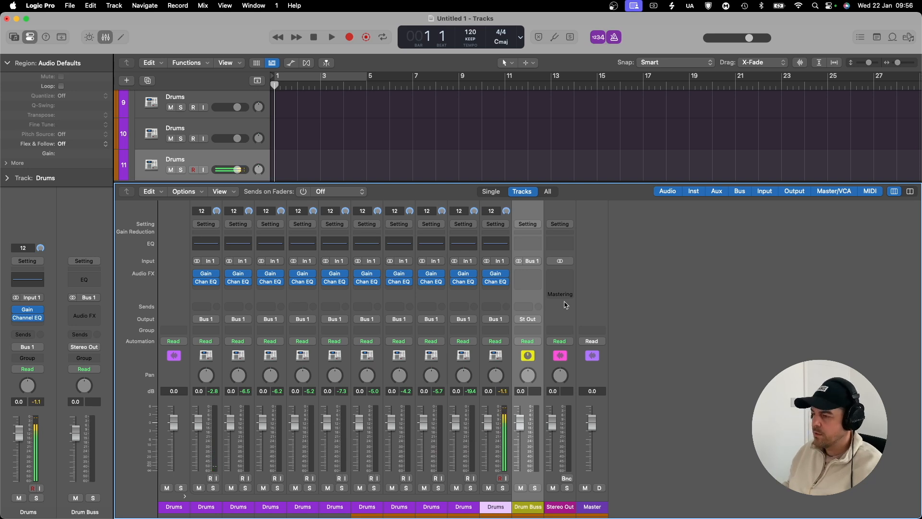
Insert the stereo ValhallaVintageVerb reverb in the first effect slot of the Drum Buss channel
left_click(530, 277)
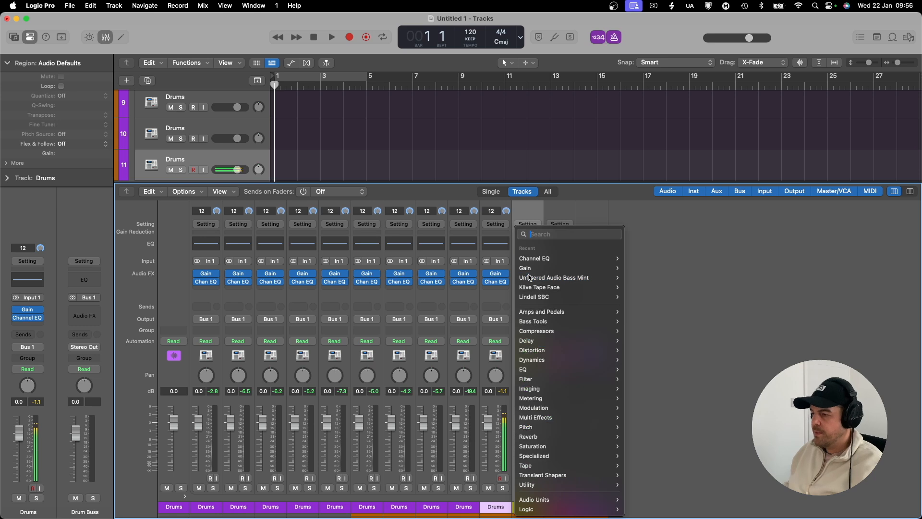
mouse_move(553, 498)
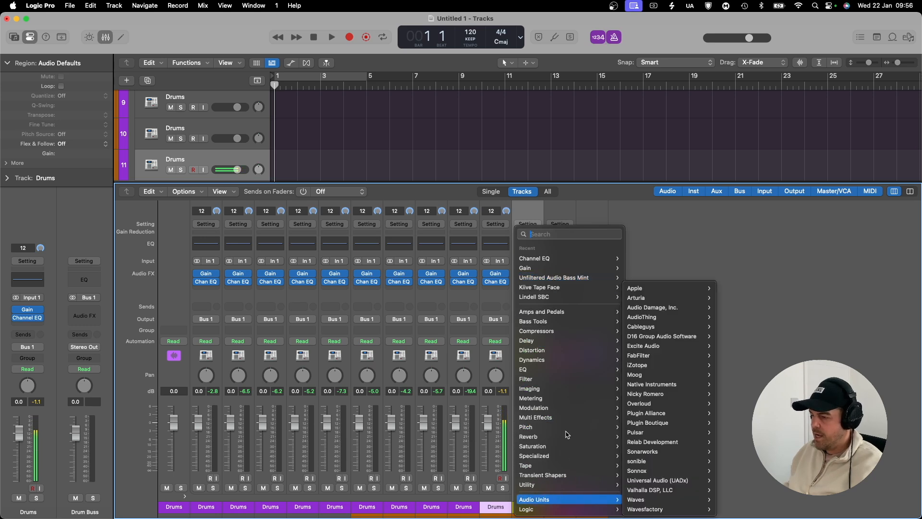
mouse_move(567, 437)
mouse_move(678, 509)
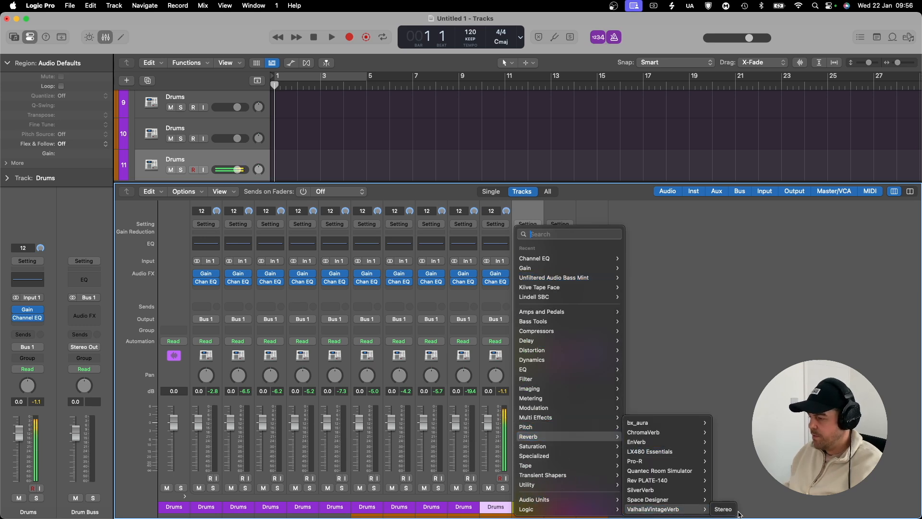
left_click(730, 511)
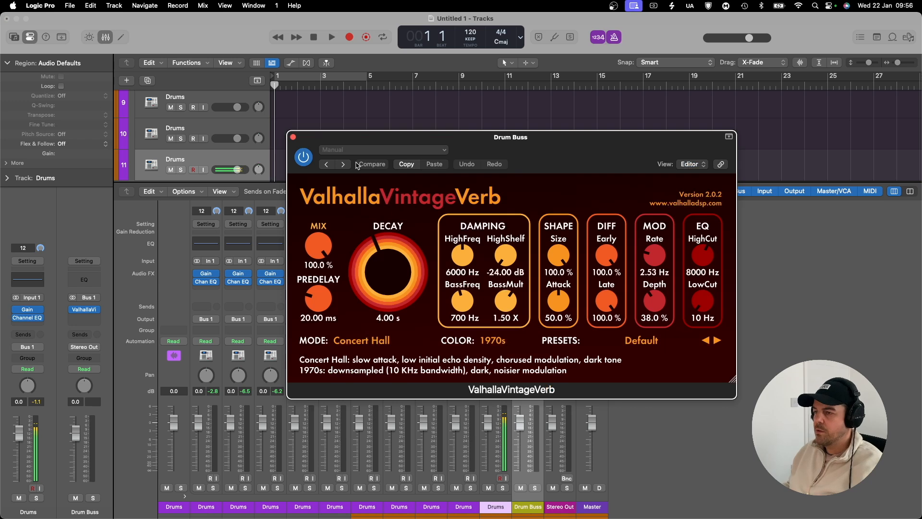
Load the Drum Glue user preset in ValhallaVintageVerb and close the plug-in window
left_click(371, 150)
left_click(502, 212)
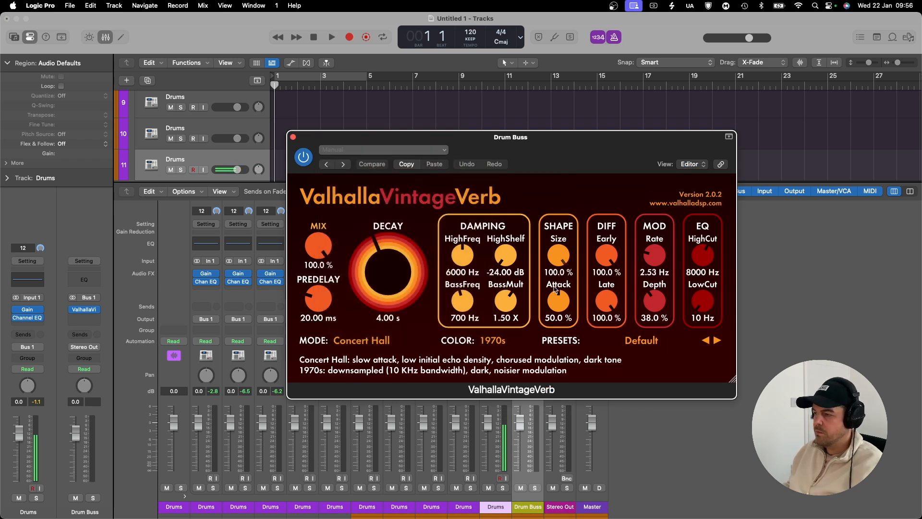
left_click(644, 345)
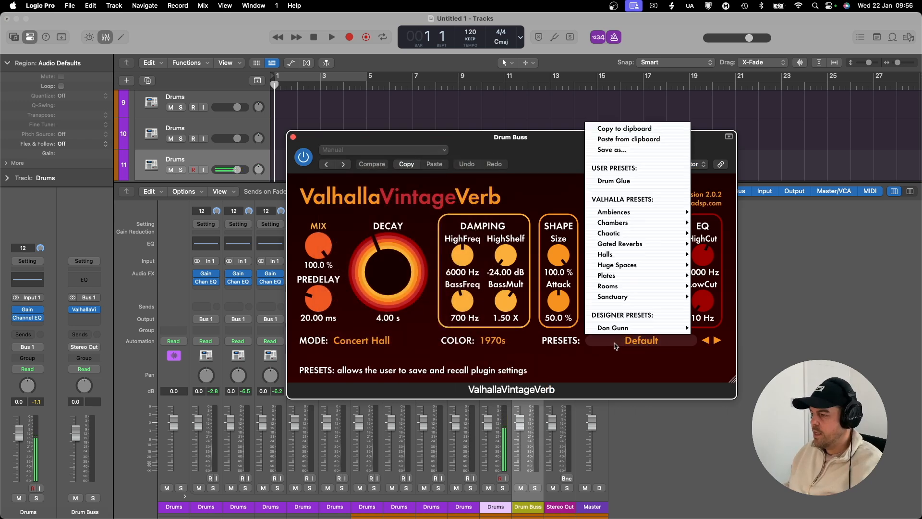
left_click(614, 181)
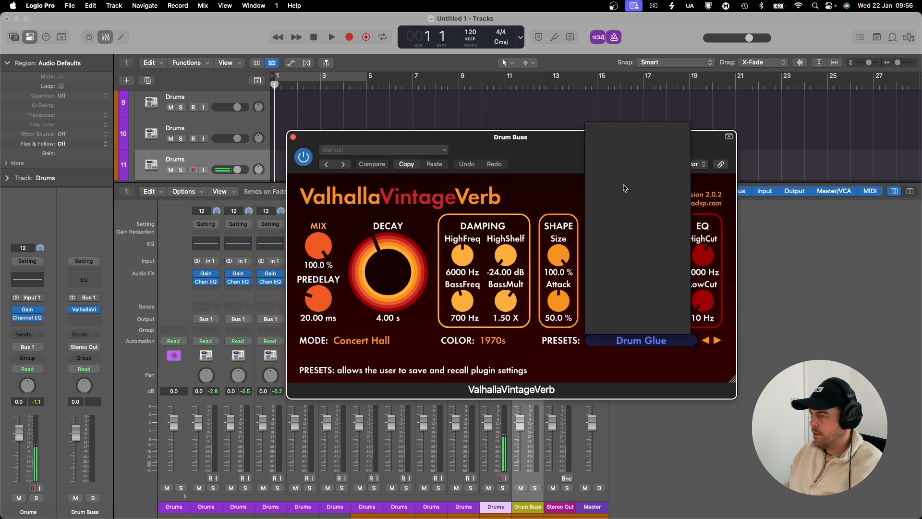
scroll(317, 251, "down", 2)
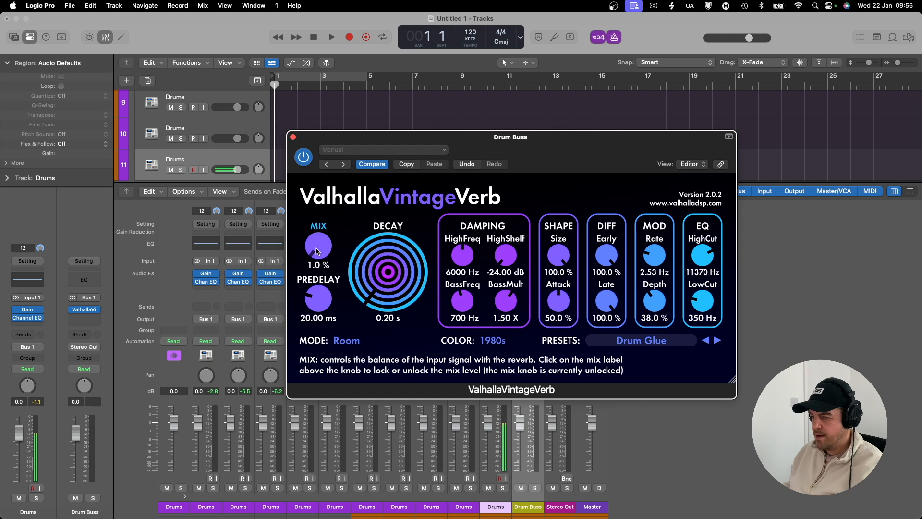
left_click(293, 137)
Add the stereo Lindell SBC compressor after the reverb on the Drum Buss channel
left_click(525, 283)
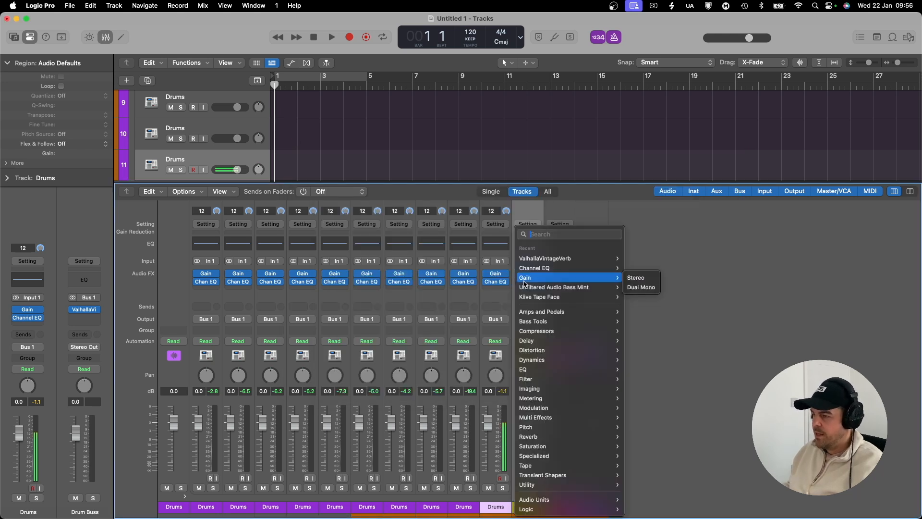
mouse_move(560, 332)
mouse_move(678, 336)
mouse_move(665, 392)
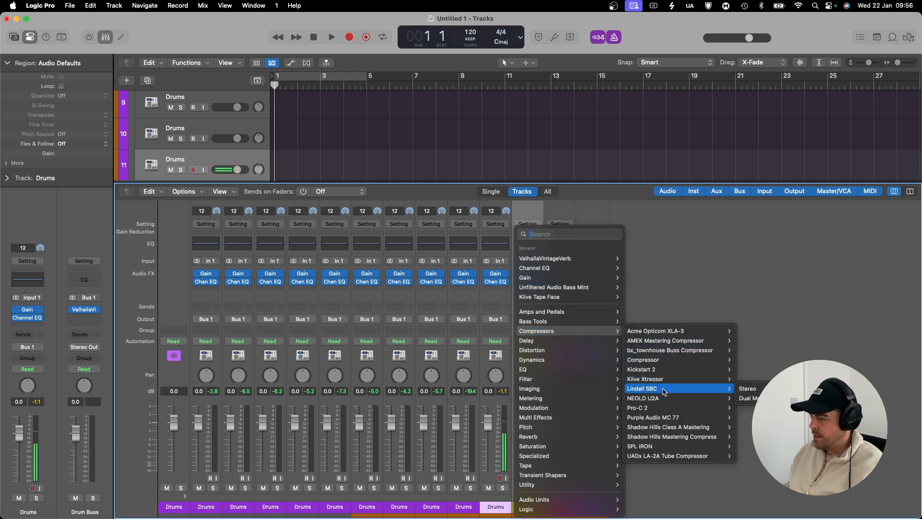
left_click(751, 390)
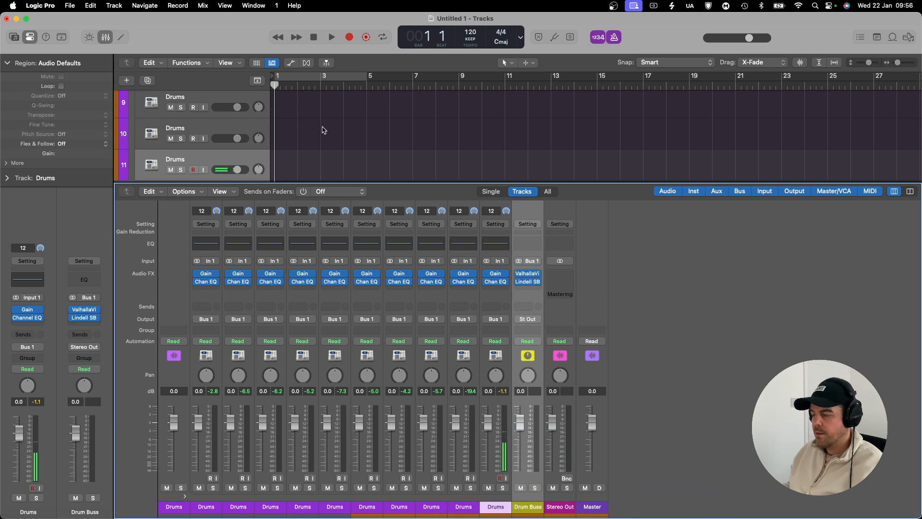
Load the Drum Glue EST86 preset in the Lindell SBC and close the plug-in window
left_click(531, 283)
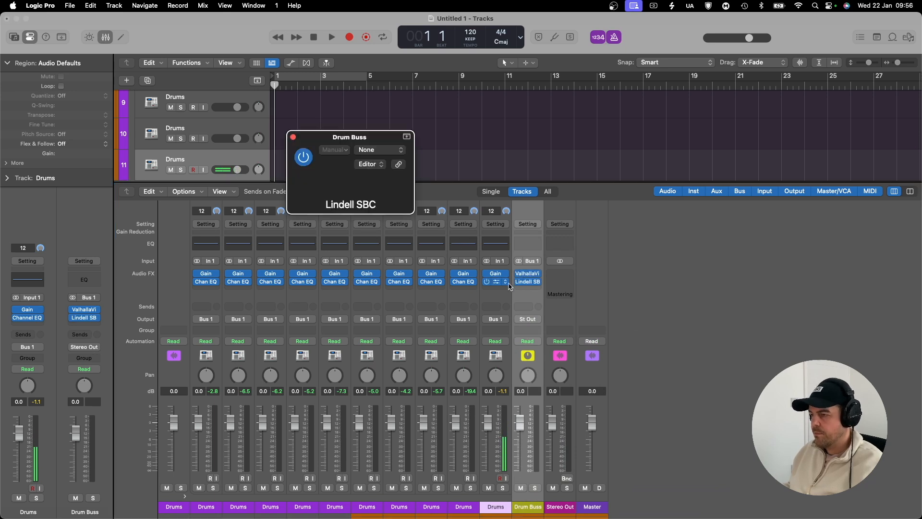
left_click(415, 151)
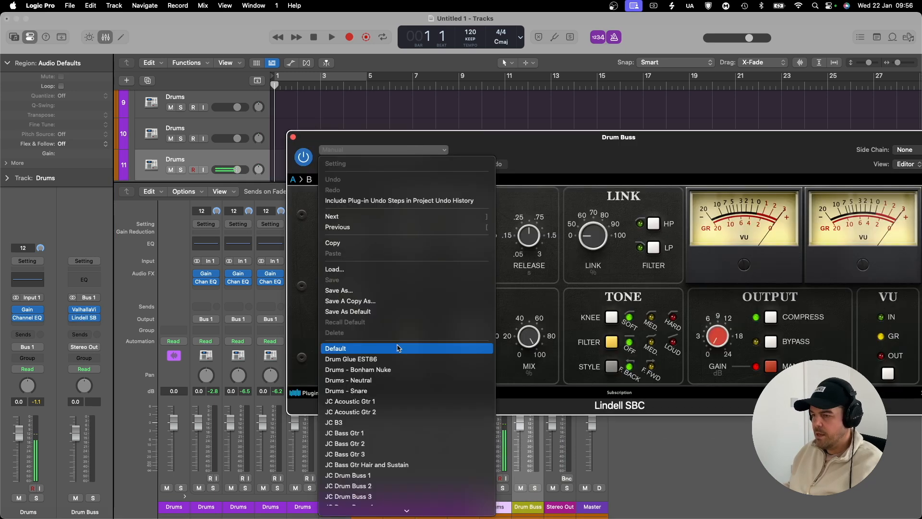
scroll(404, 382, "down", 10)
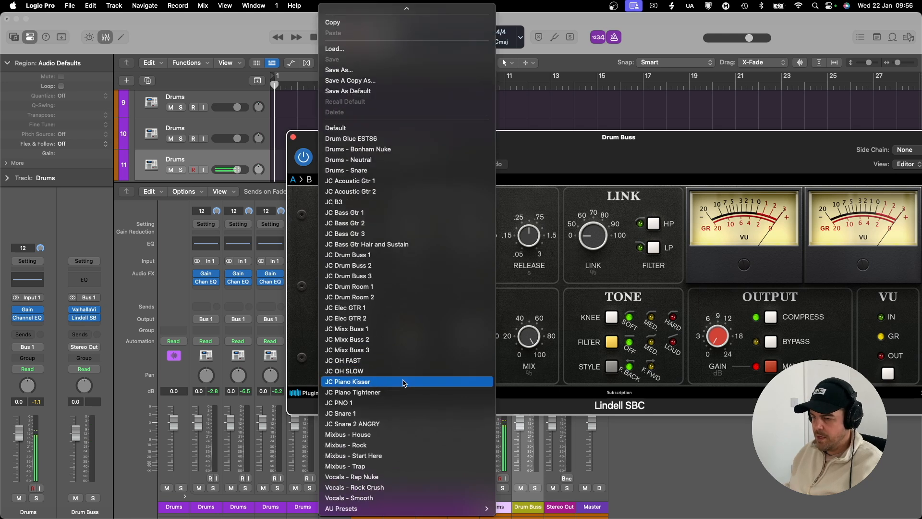
left_click(364, 140)
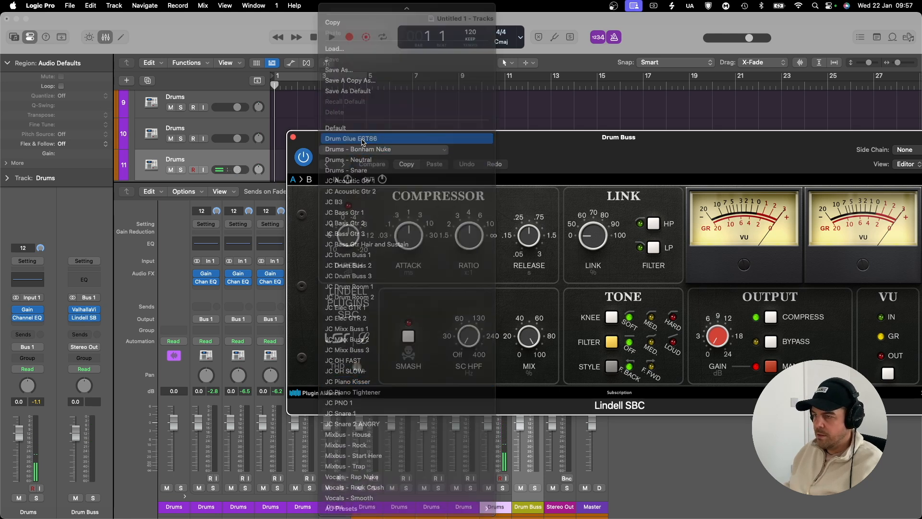
left_click_drag(307, 147, 163, 127)
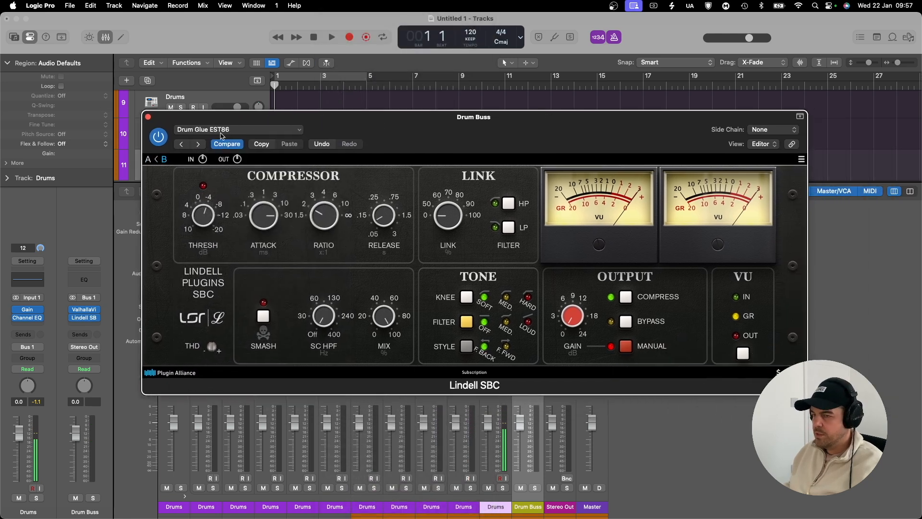
left_click(148, 116)
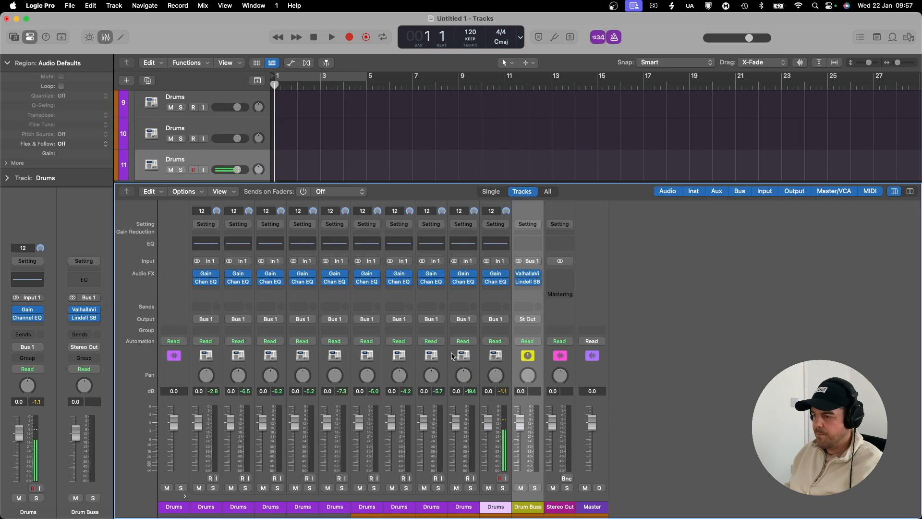
Add the Kiive Tape Face plug-in after the Lindell SBC on the Drum Buss channel
left_click(532, 289)
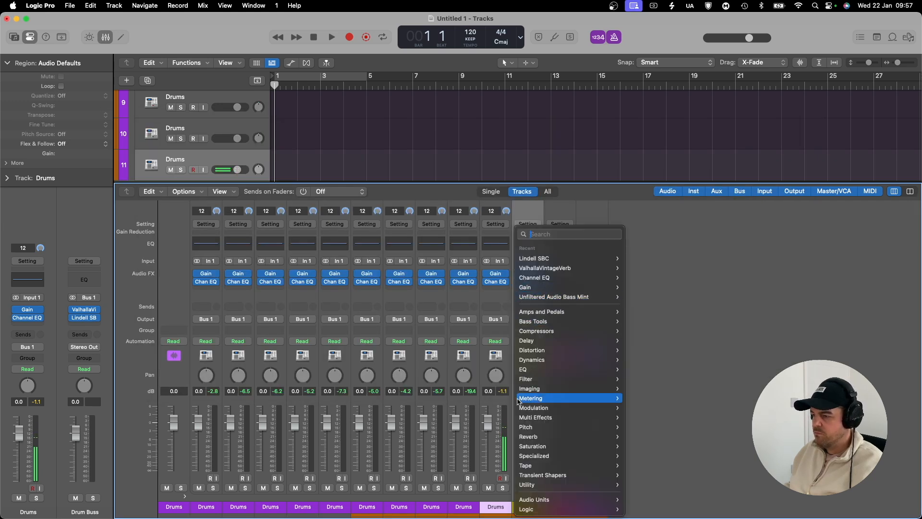
mouse_move(567, 465)
mouse_move(662, 468)
left_click(729, 466)
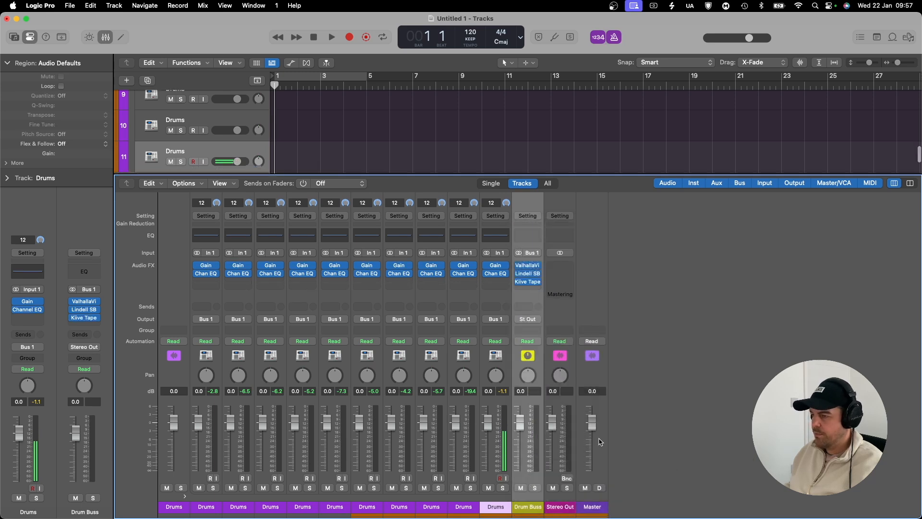
Bypass the Kiive Tape Face, Lindell SBC and ValhallaVintageVerb plug-ins on the Drum Buss channel
left_click(519, 282)
left_click(519, 274)
left_click(519, 265)
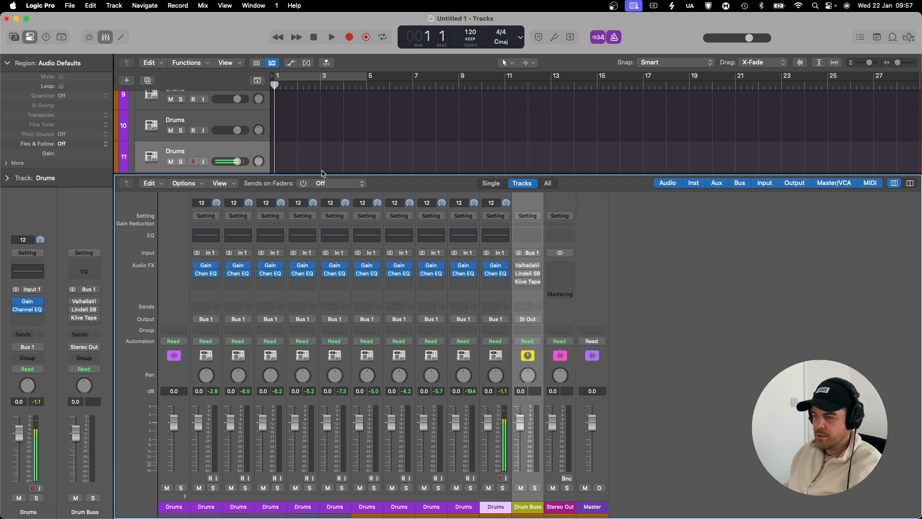
key("x")
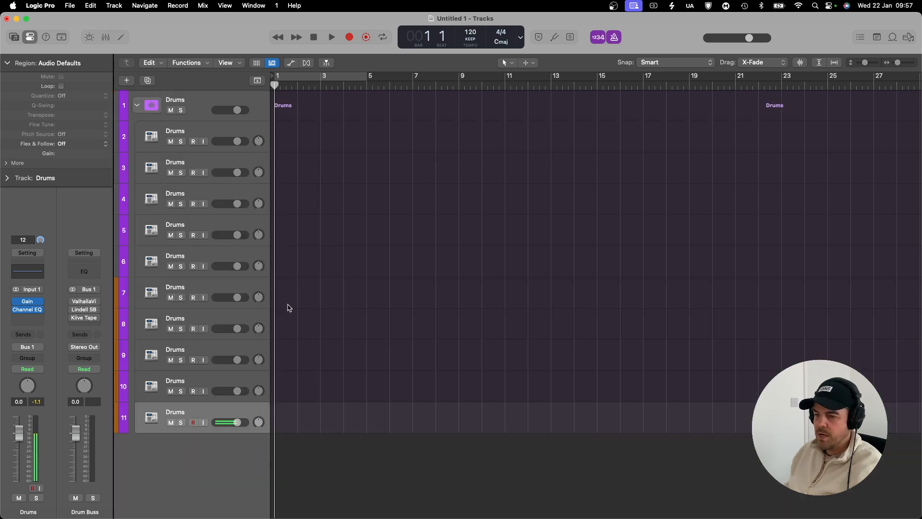
left_click(137, 107)
left_click(137, 106)
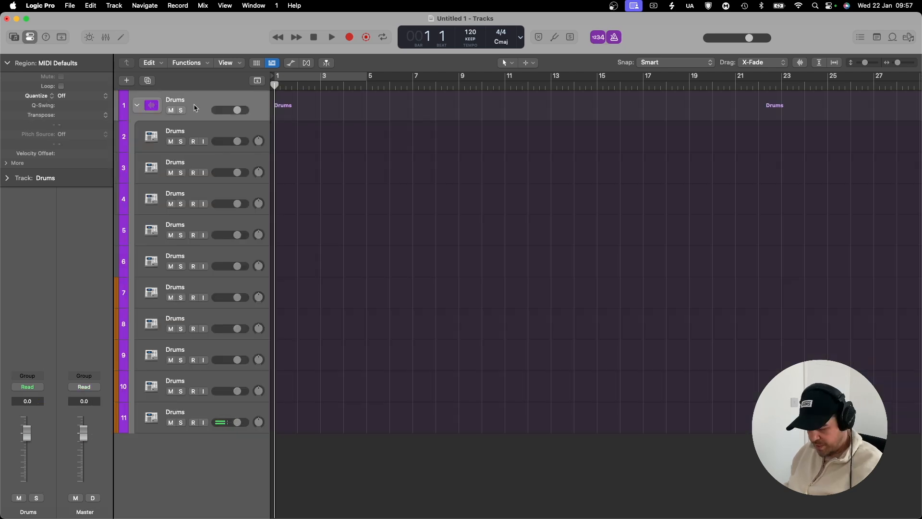
key("x")
Create an arrangement track for the Drum Buss channel strip and hide the mixer
left_click(528, 508)
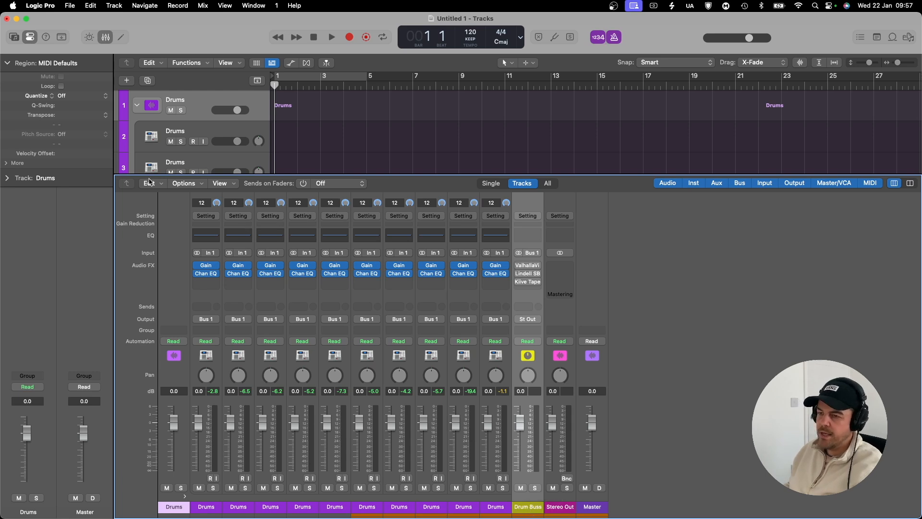
left_click(183, 185)
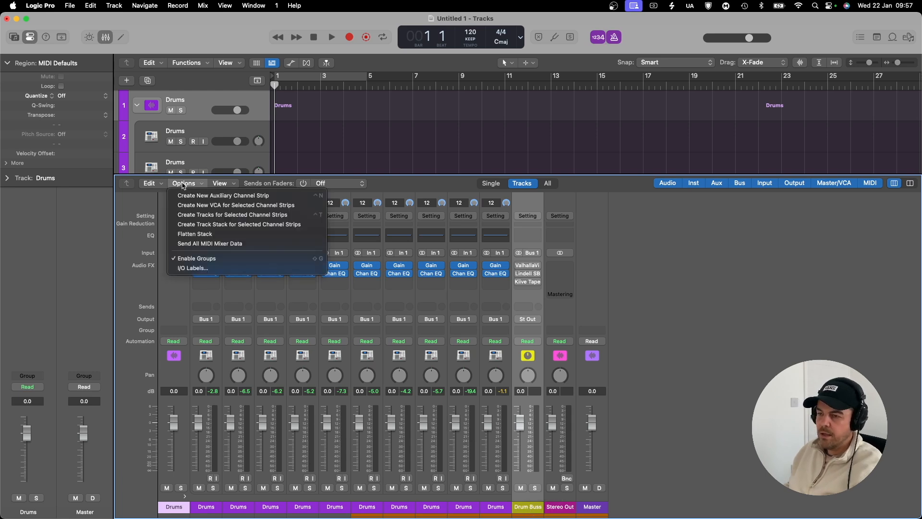
left_click(214, 218)
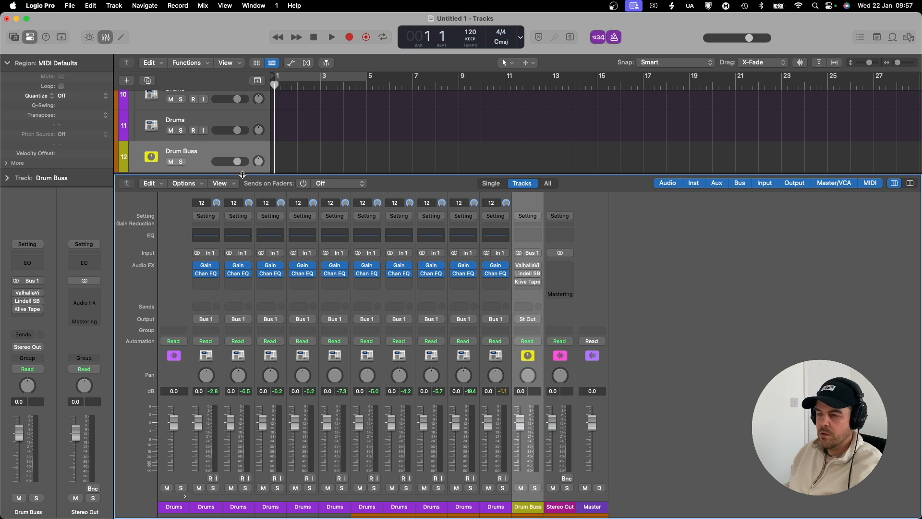
key("x")
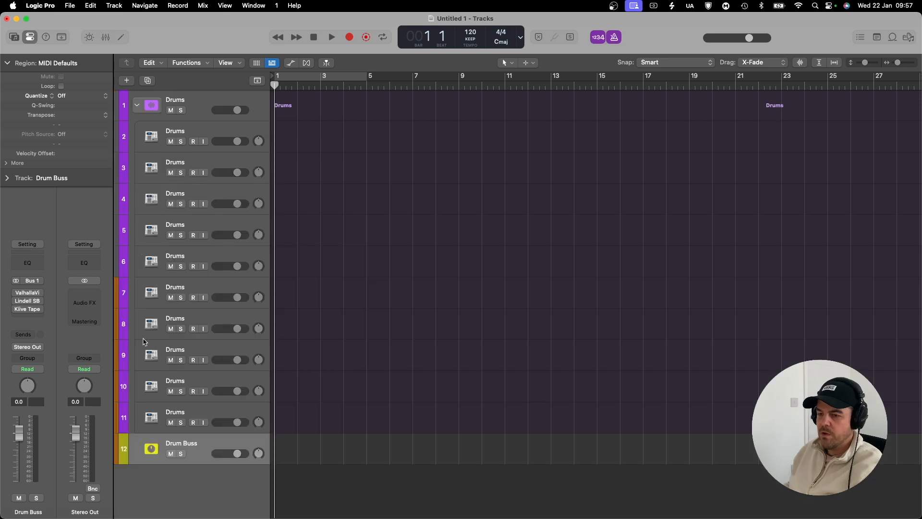
Change the Drum Buss track's color to the same bright purple as the Drums tracks and close the color palette
right_click(164, 439)
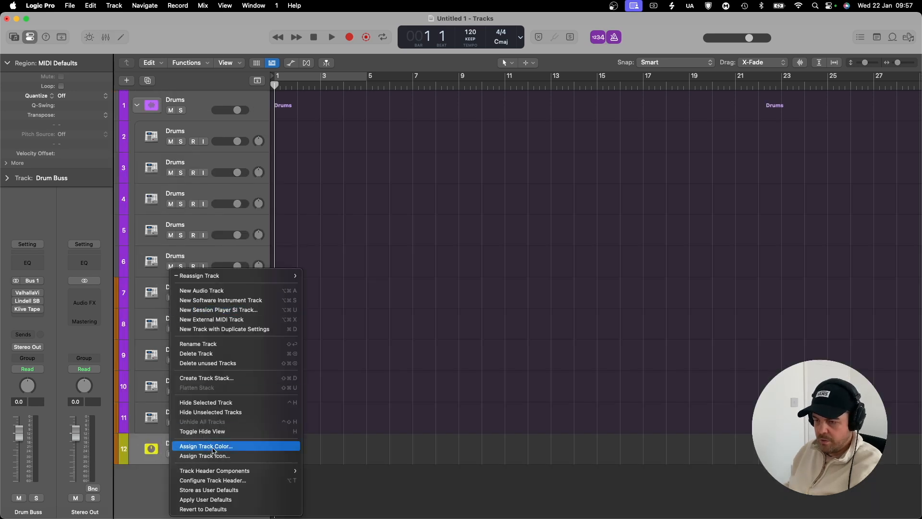
left_click(214, 446)
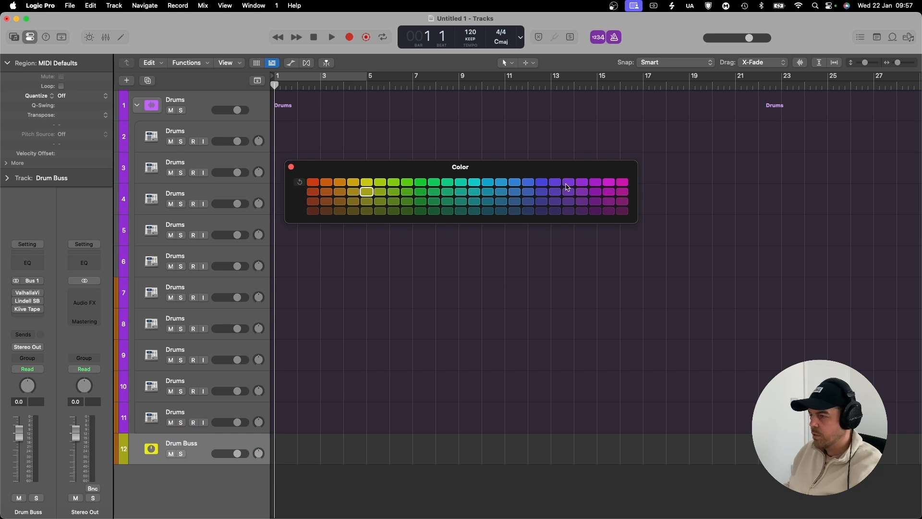
left_click(568, 185)
left_click(555, 183)
left_click(582, 182)
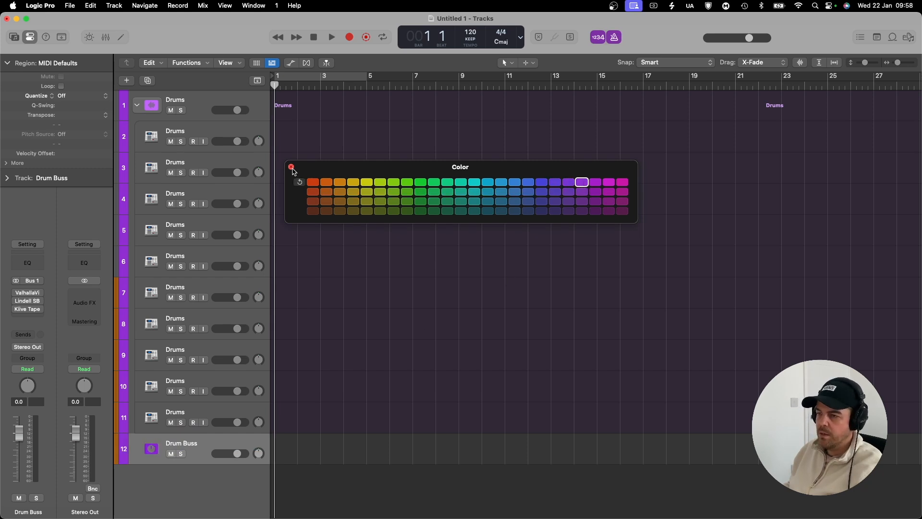
left_click(291, 167)
Move the Drum Buss track above the Drums folder stack and collapse the stack
left_click_drag(192, 449, 241, 102)
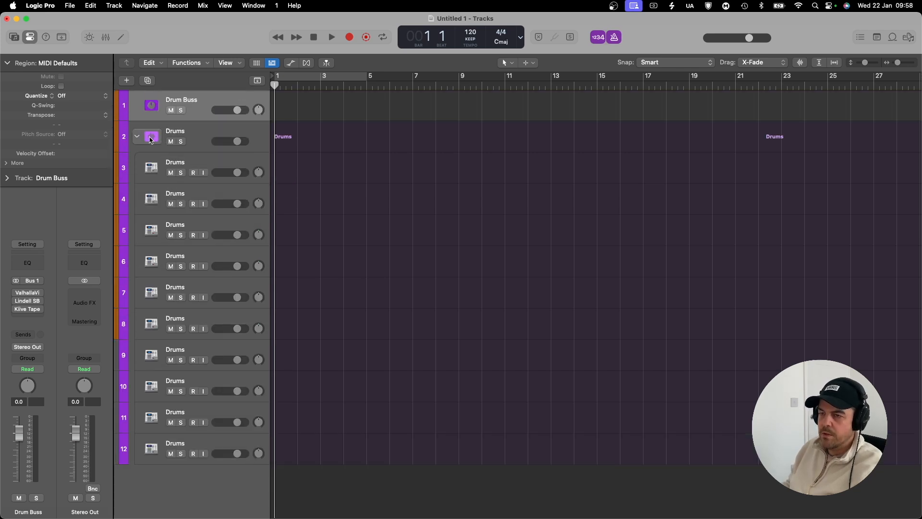
left_click(138, 138)
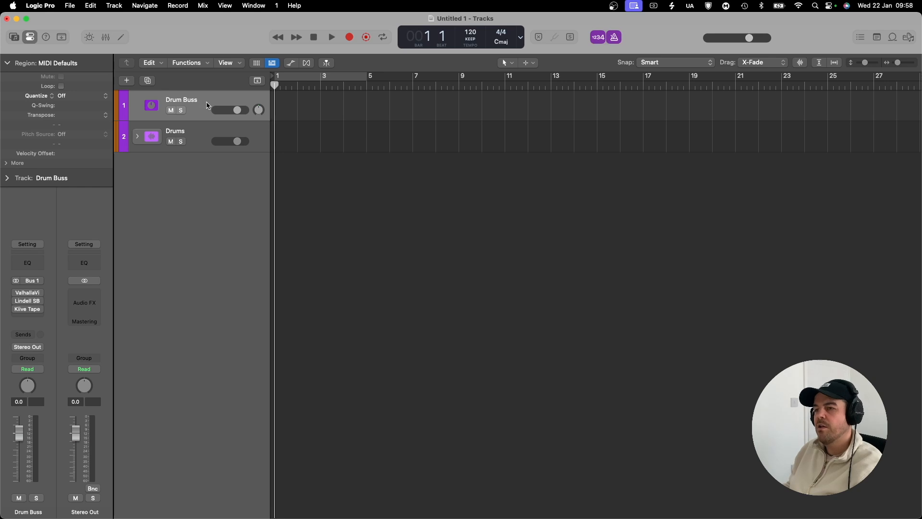
Create one software instrument track with an empty channel strip below the Drums stack and hide the library
left_click(197, 136)
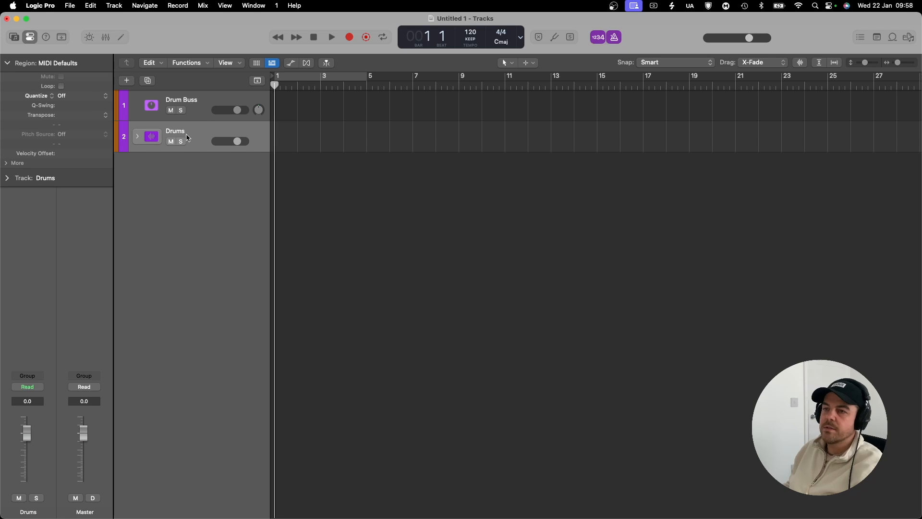
left_click(127, 80)
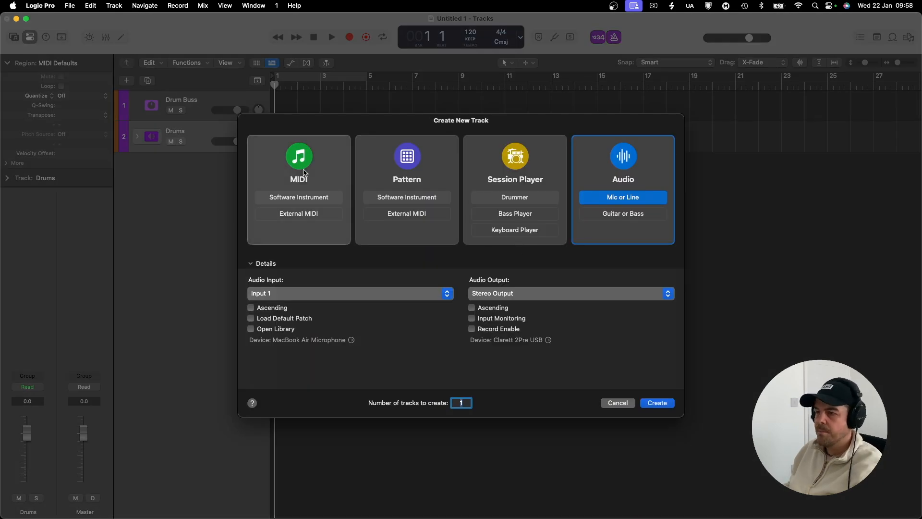
left_click(304, 172)
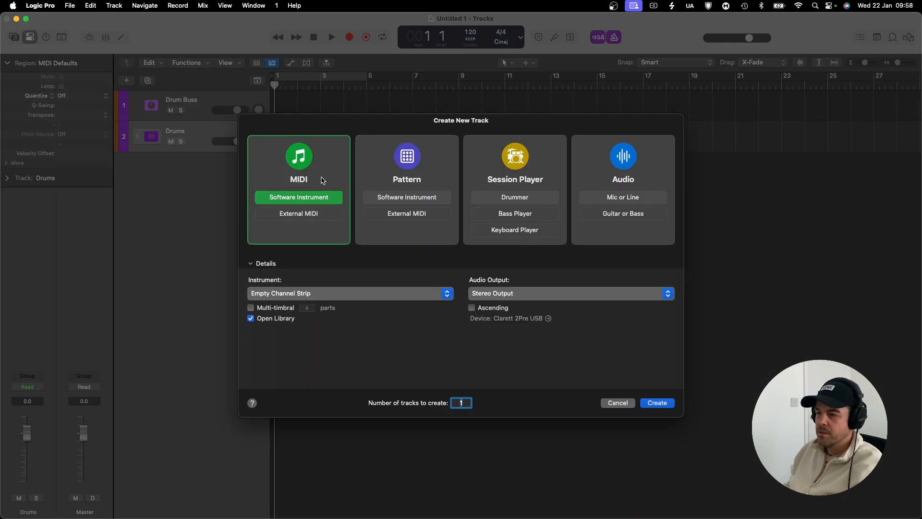
left_click(657, 404)
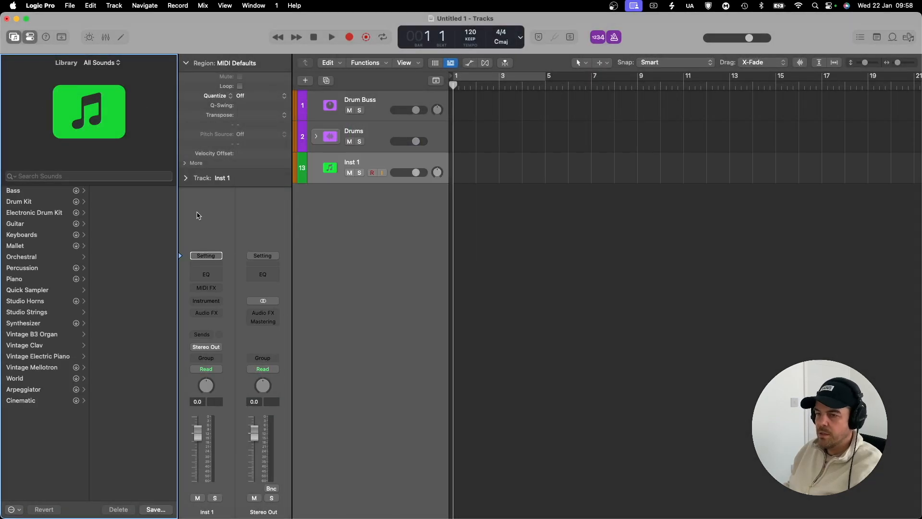
left_click(13, 37)
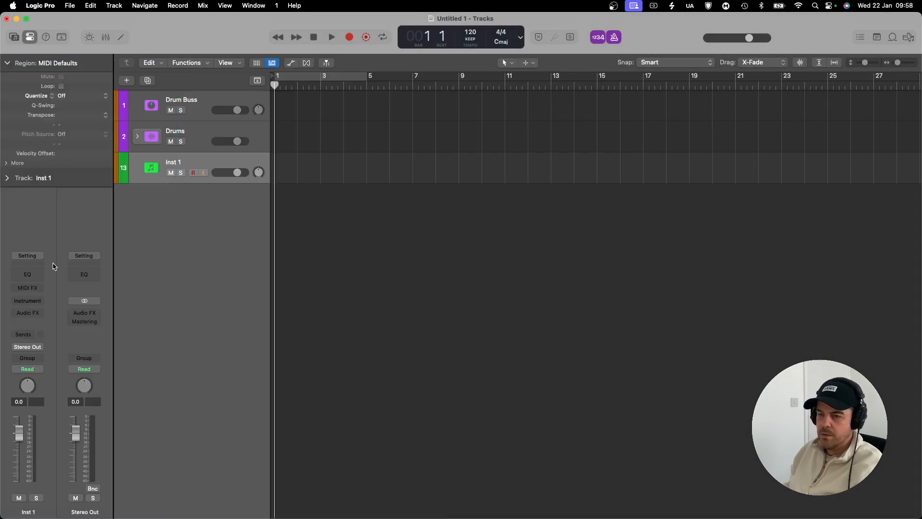
Rename the new software instrument track as Bass
double_click(176, 162)
type("BAss")
key("Return")
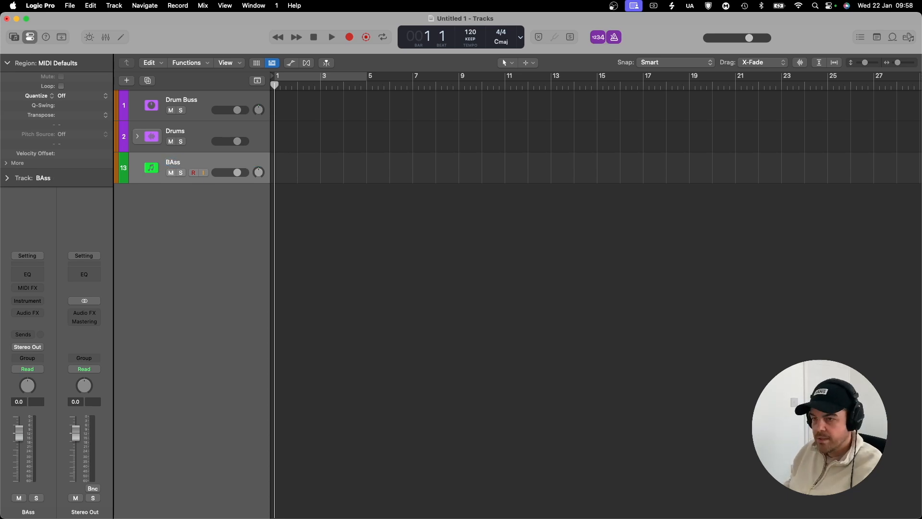
double_click(174, 166)
type("Bass")
key("Return")
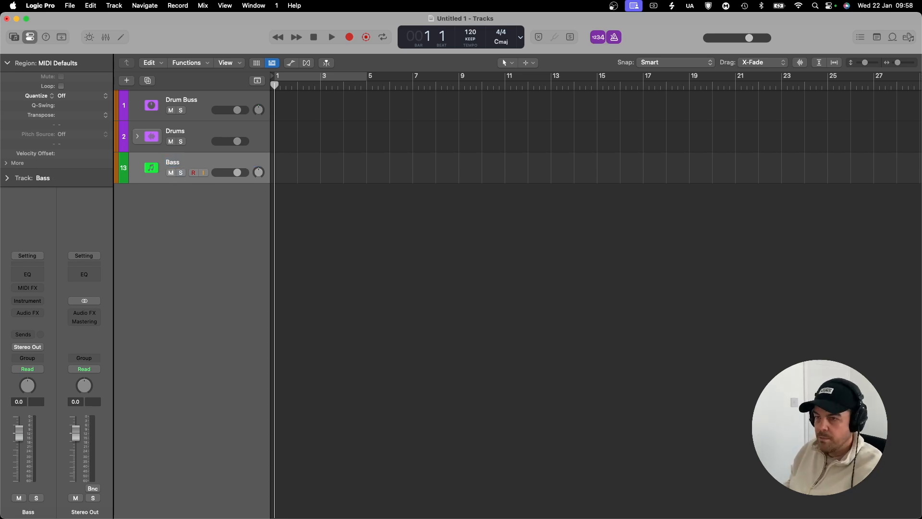
left_click(41, 316)
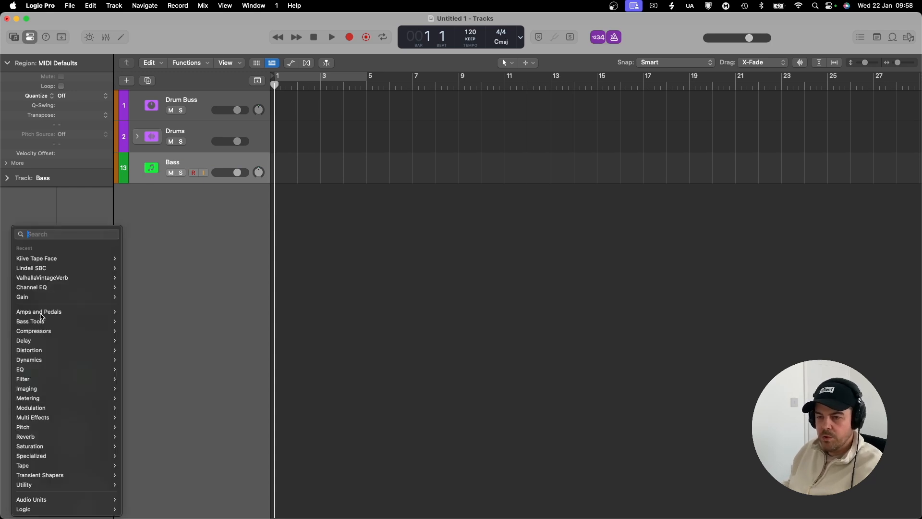
mouse_move(67, 503)
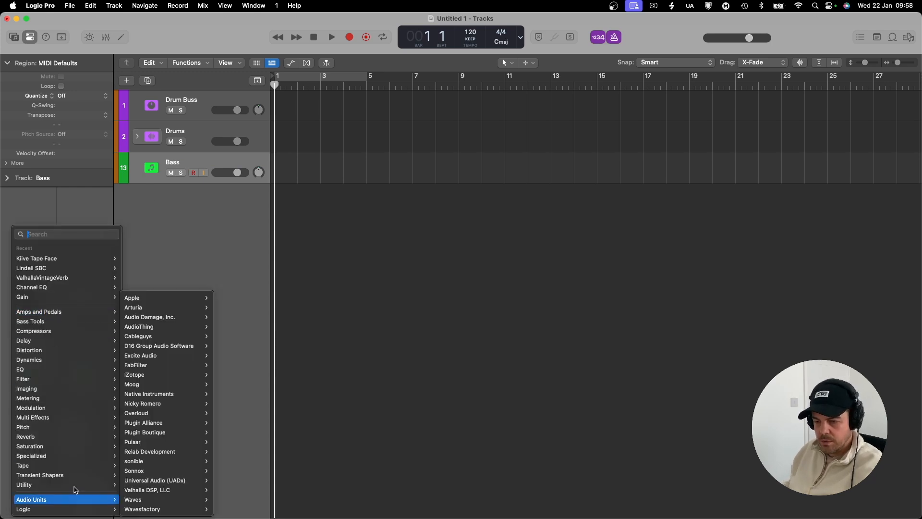
left_click(216, 317)
Load Serum as the Bass track's instrument, check its plug-in window and close it
left_click(40, 303)
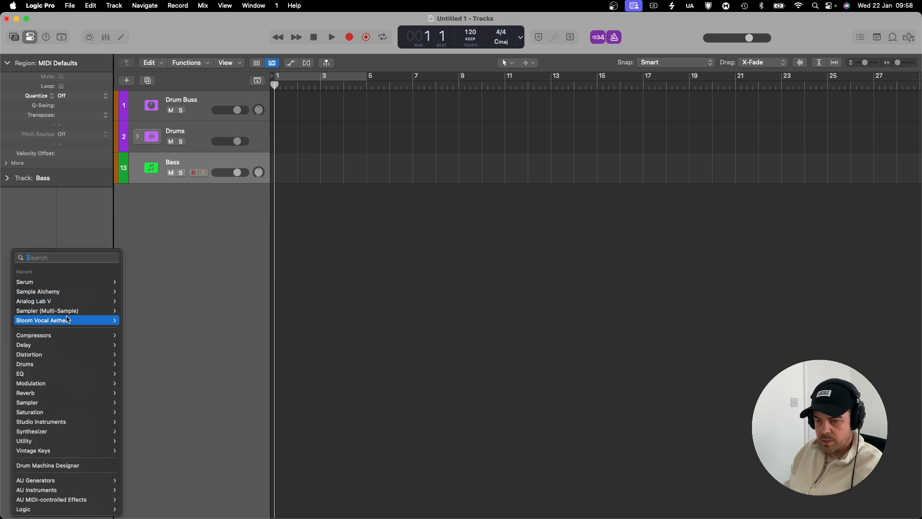
left_click(130, 282)
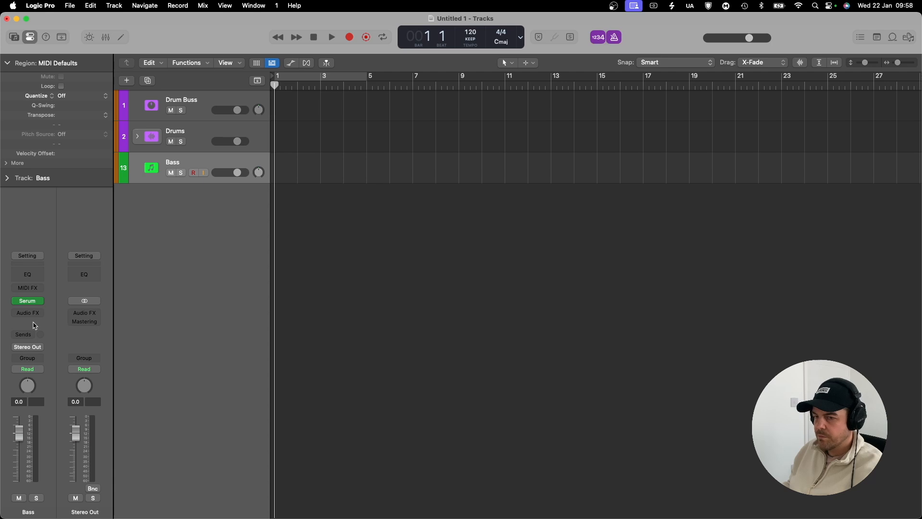
left_click(31, 302)
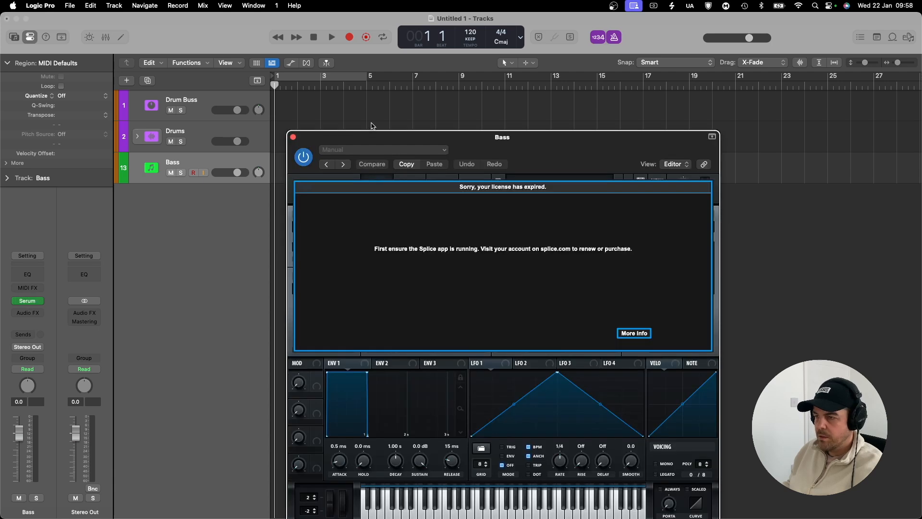
left_click(293, 137)
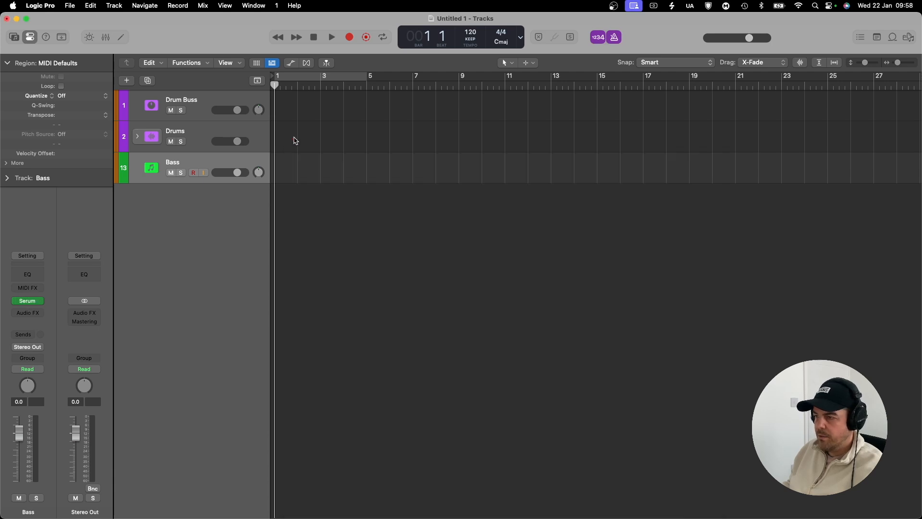
left_click(29, 303)
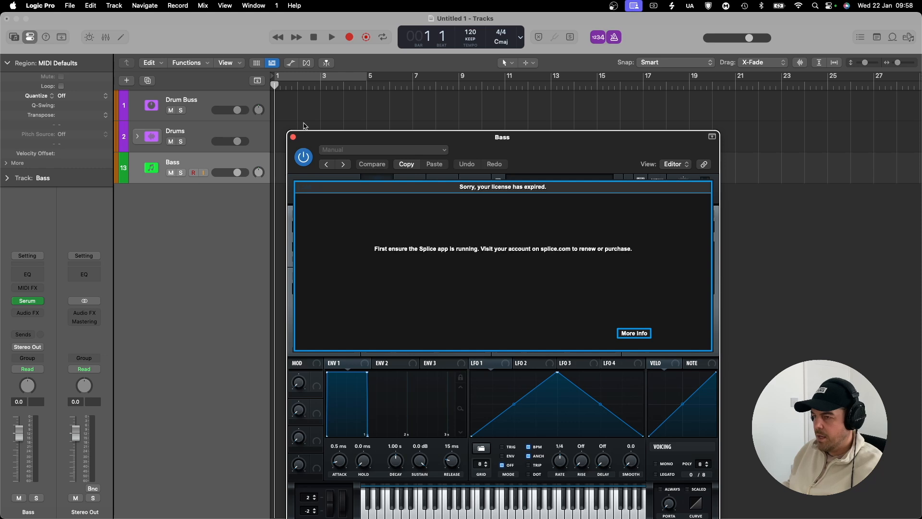
left_click(293, 137)
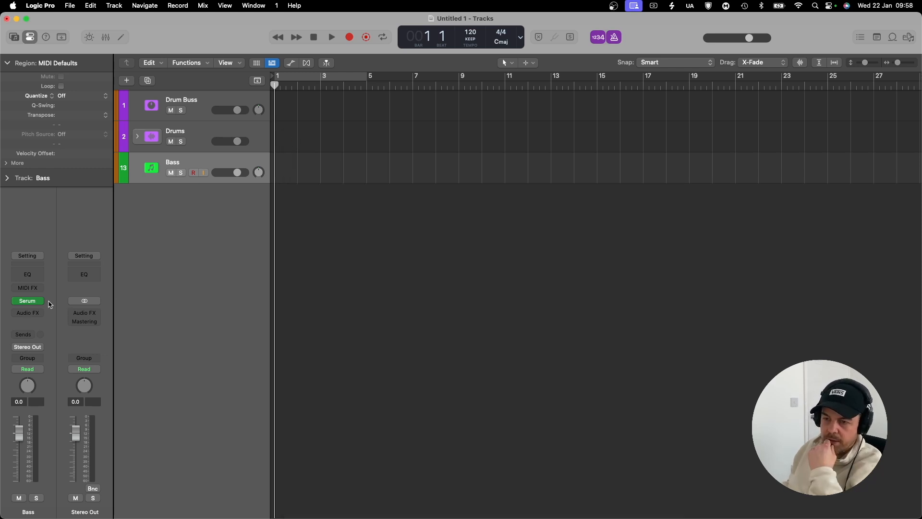
Change the Bass track's color to bright blue and close the color palette
right_click(181, 163)
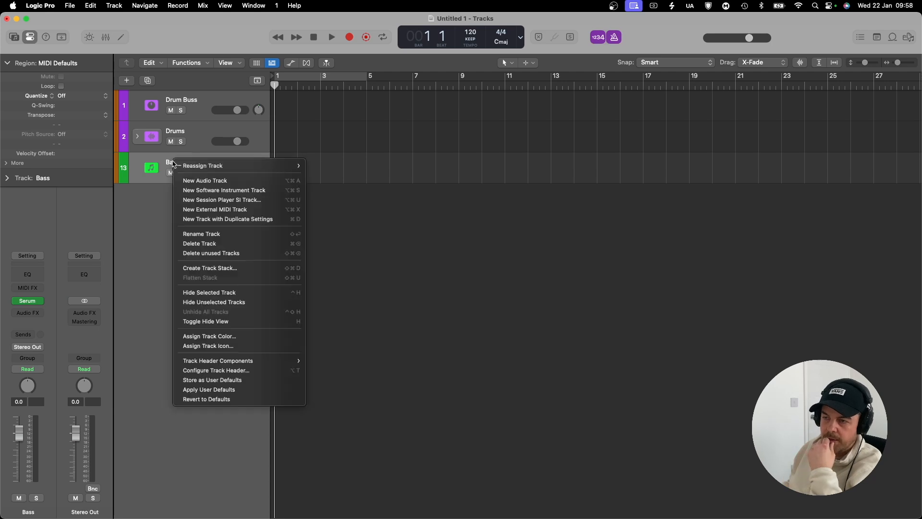
left_click(221, 337)
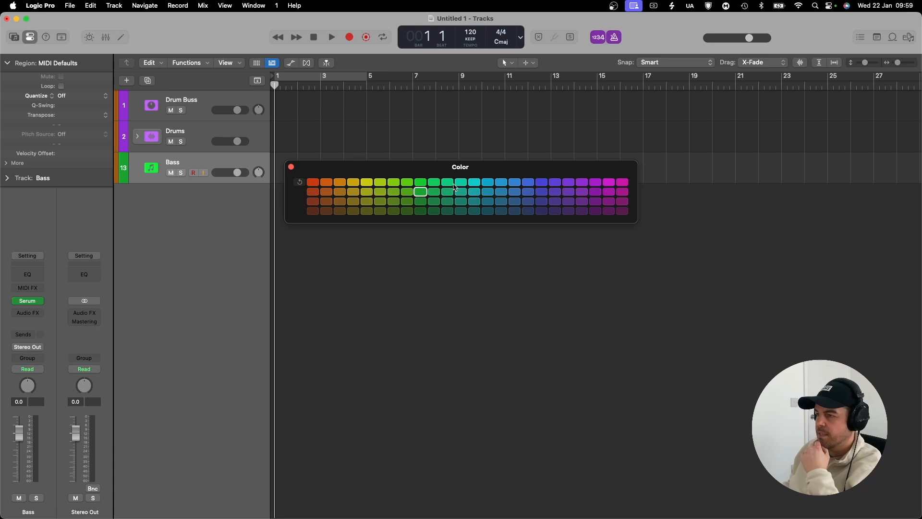
left_click(540, 183)
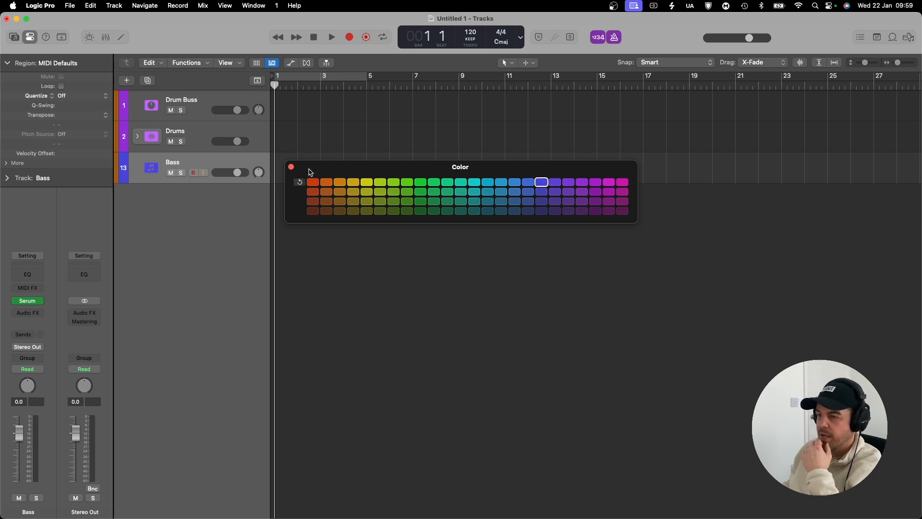
left_click(292, 167)
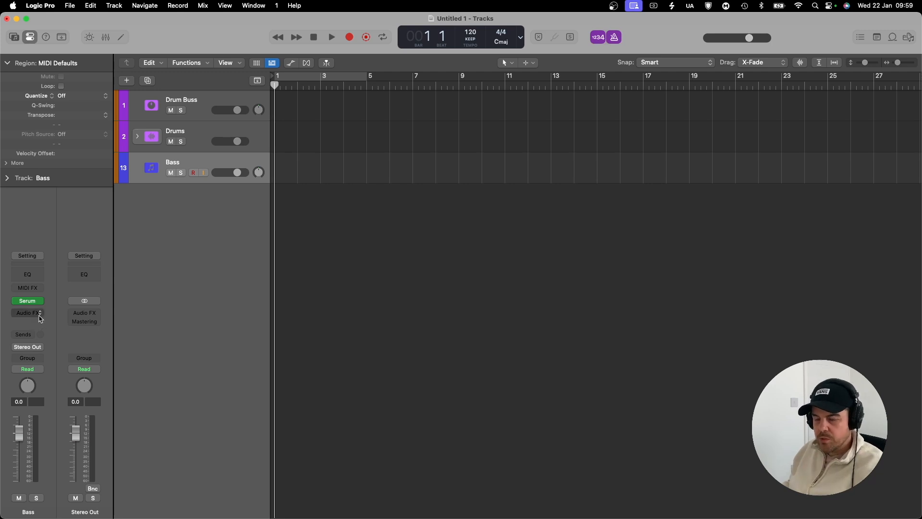
Show the mixer, expand the Drums stack and copy the Gain and Channel EQ plug-ins from the last Drums channel to the Bass channel
key("x")
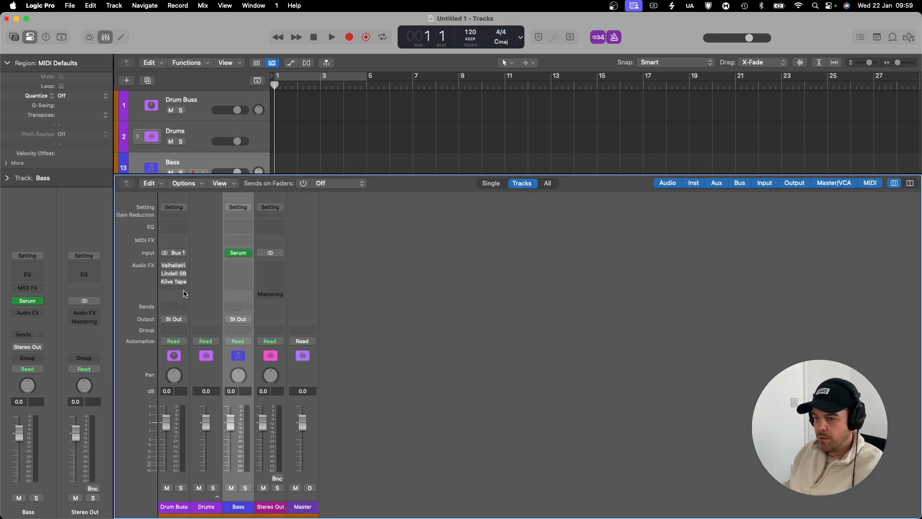
left_click(217, 498)
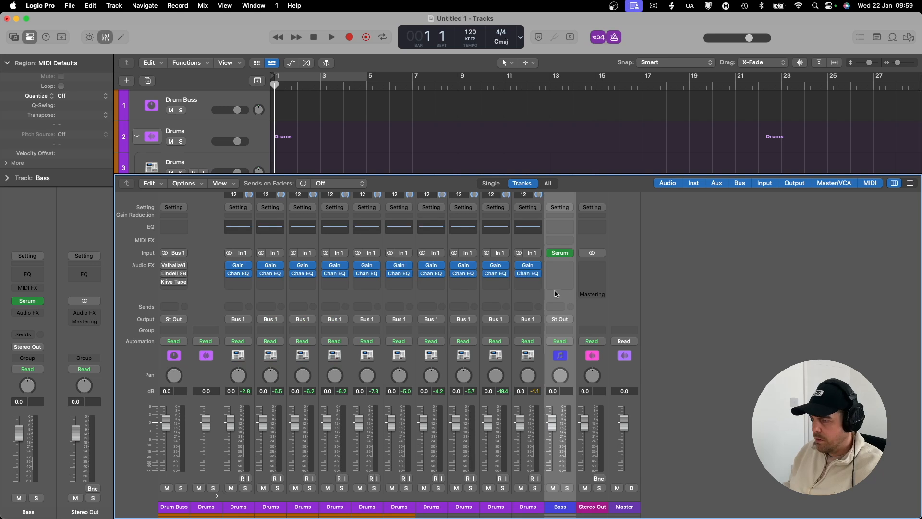
left_click_drag(529, 267, 560, 273)
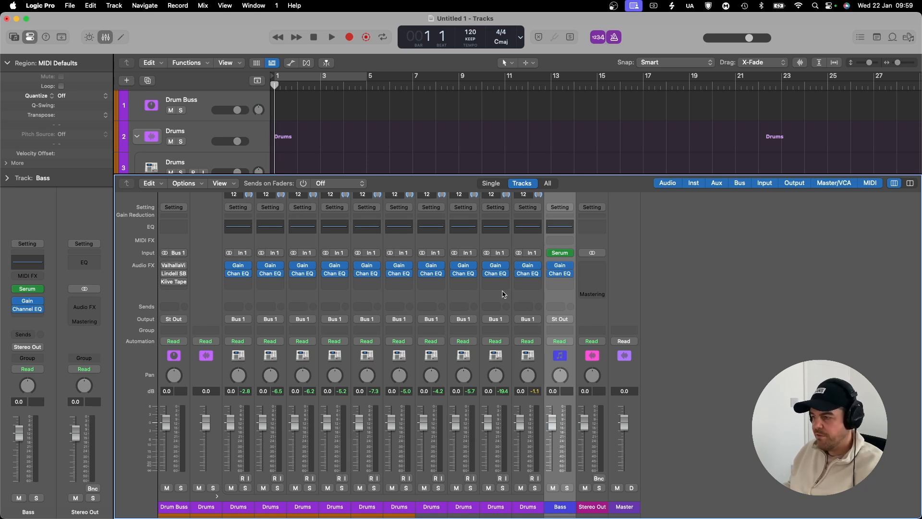
Route the Bass channel's output to Bus 2 and rename the resulting auxiliary channel as Bass
left_click(569, 321)
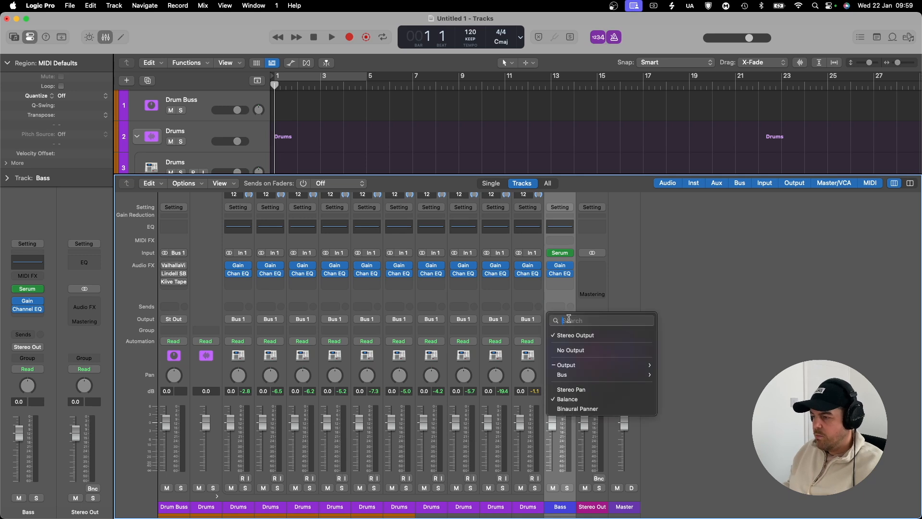
mouse_move(625, 375)
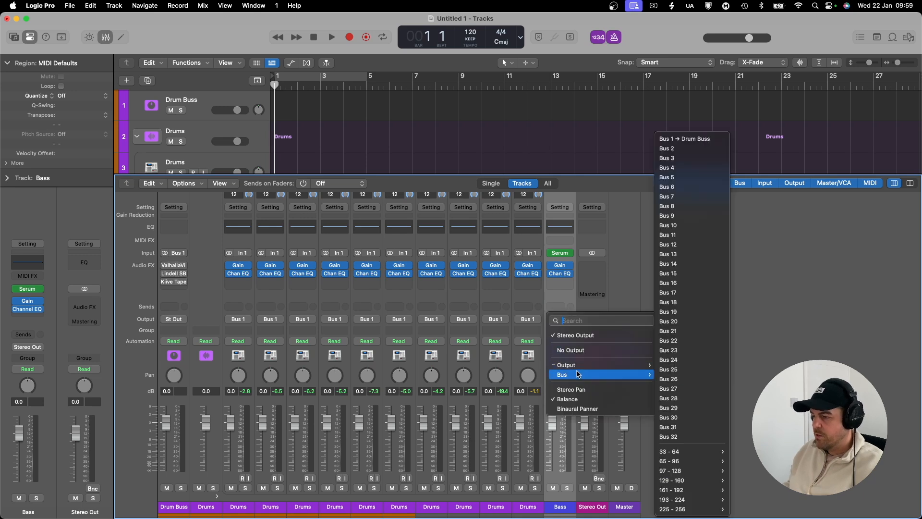
left_click(692, 152)
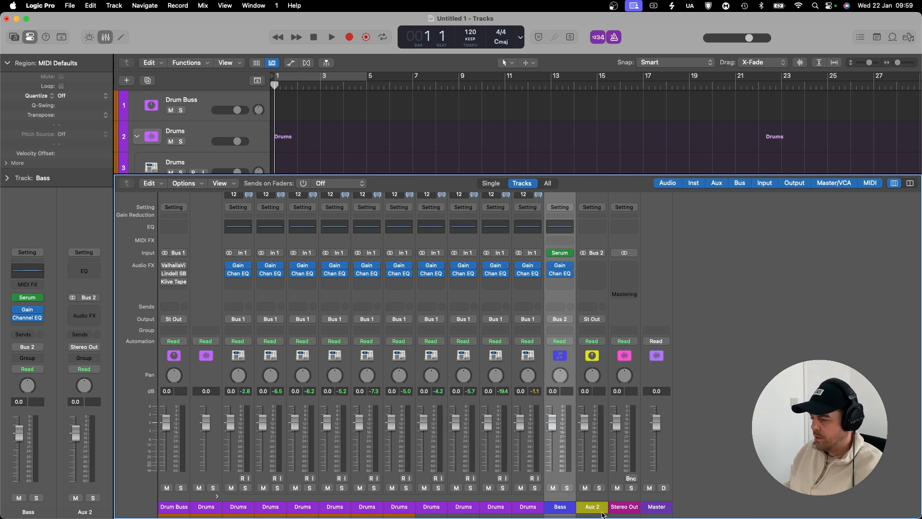
double_click(592, 509)
type("Bass")
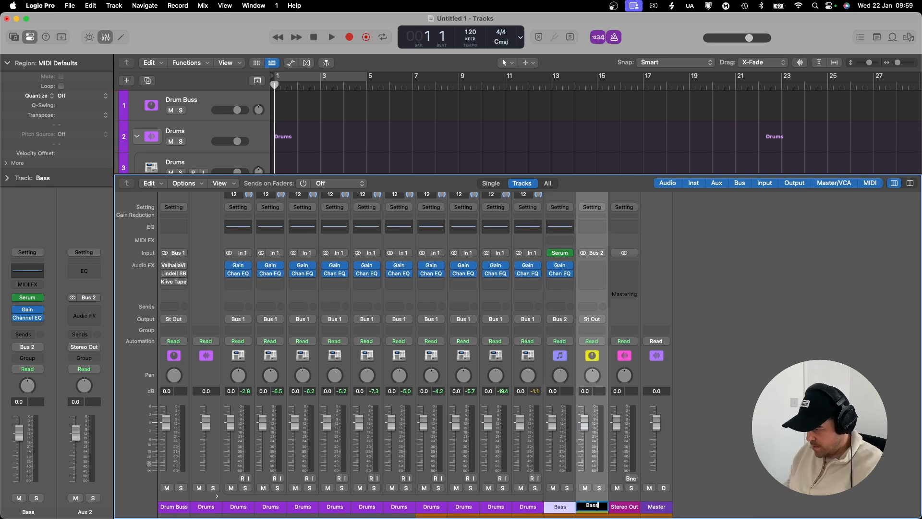
key("Return")
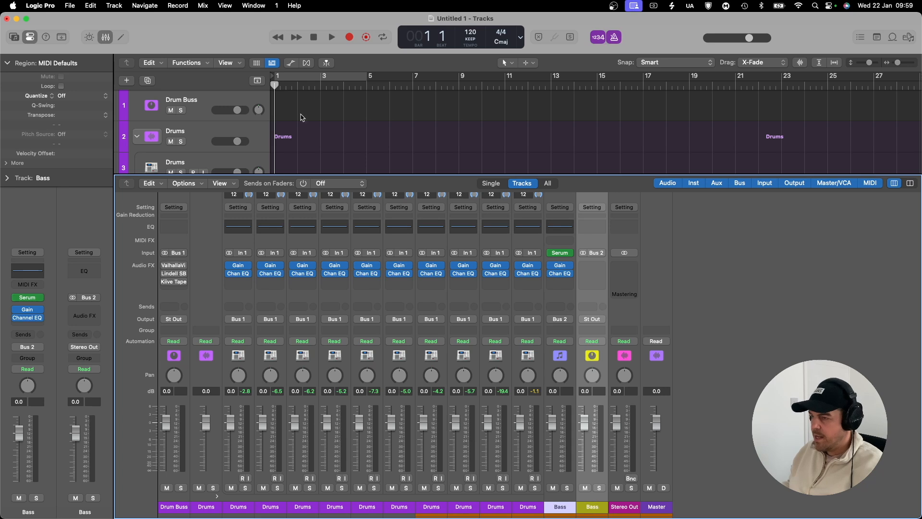
Create an arrangement track for the Bass auxiliary channel strip and hide the mixer
left_click(191, 184)
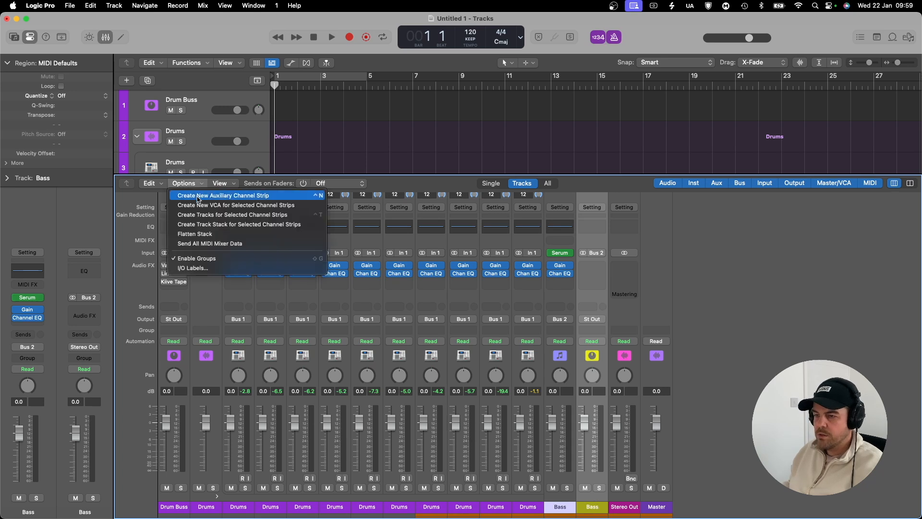
left_click(206, 214)
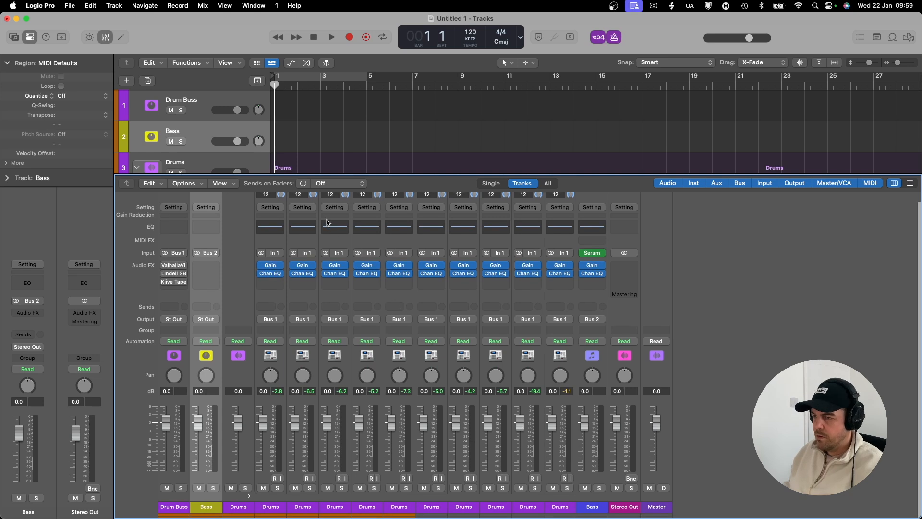
key("x")
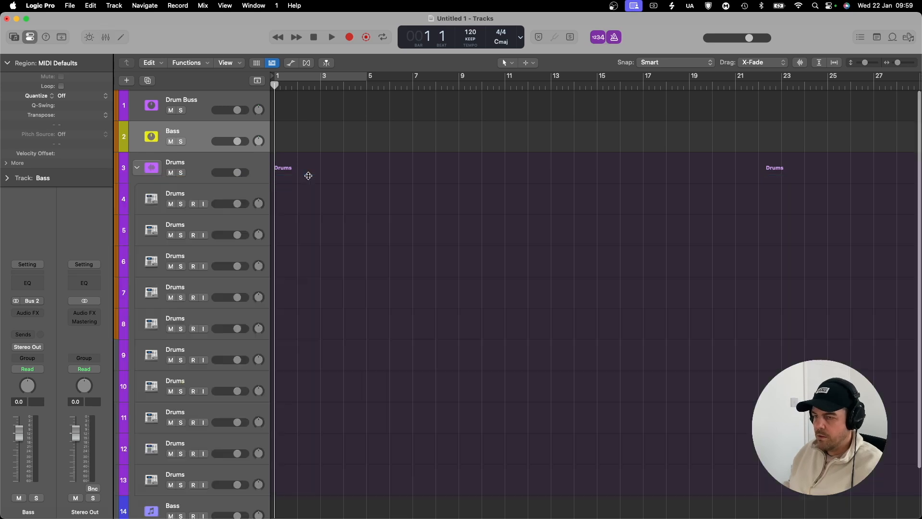
Collapse the Drums stack and move the Bass auxiliary track below it, directly above the Bass instrument track
left_click(138, 167)
mouse_move(187, 135)
left_mouse_down()
mouse_move(185, 166)
mouse_move(176, 127)
left_mouse_up()
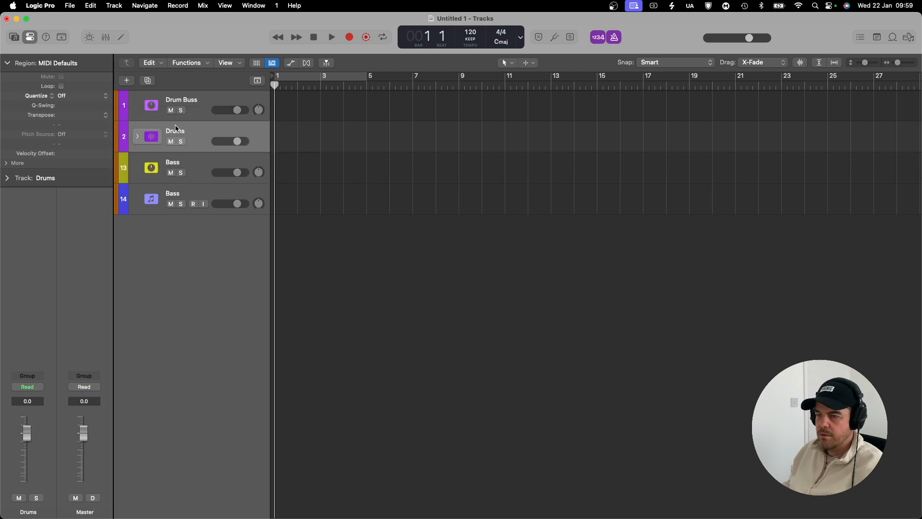
mouse_move(187, 169)
left_mouse_down()
mouse_move(189, 144)
mouse_move(185, 176)
left_mouse_up()
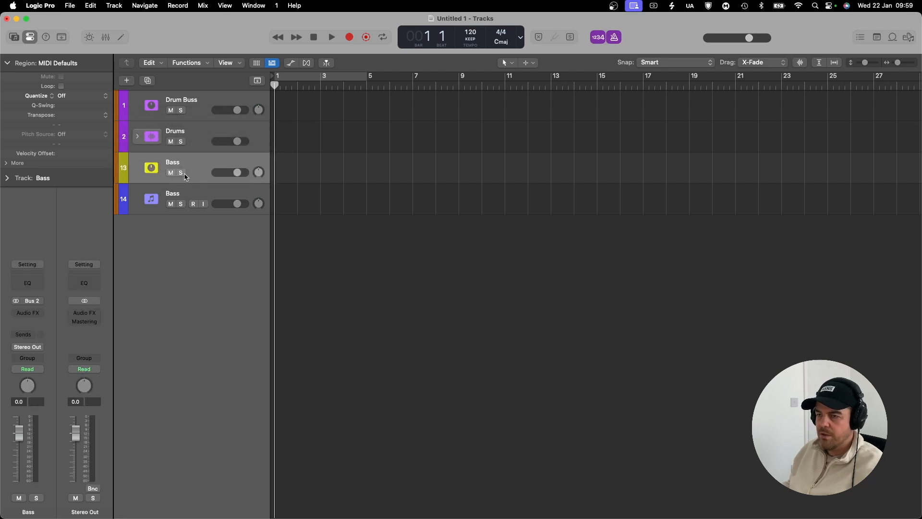
Set the Bass auxiliary track's color to the same bright blue as the Bass instrument track and close the color palette
left_click(180, 198)
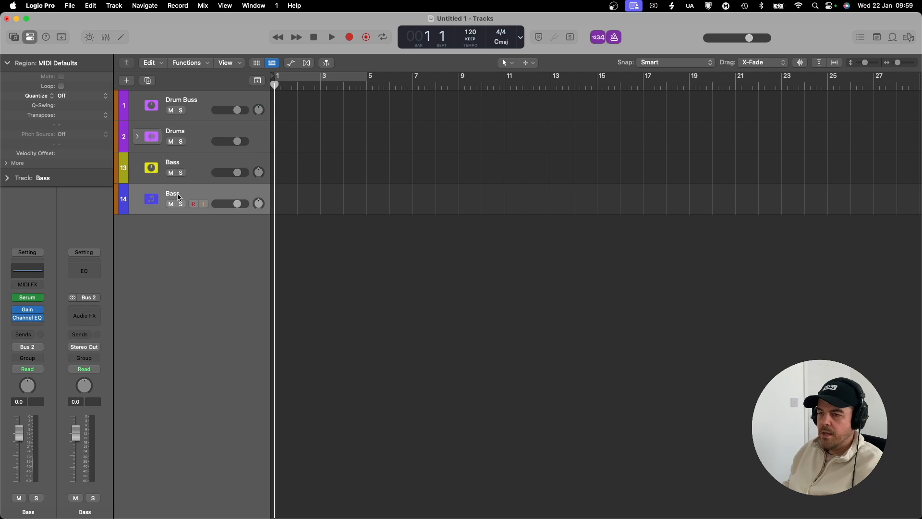
right_click(177, 163)
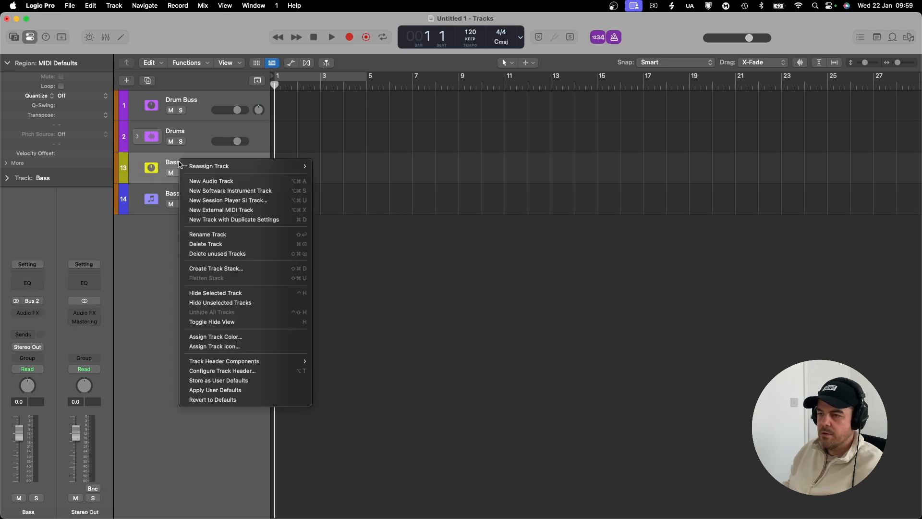
left_click(230, 339)
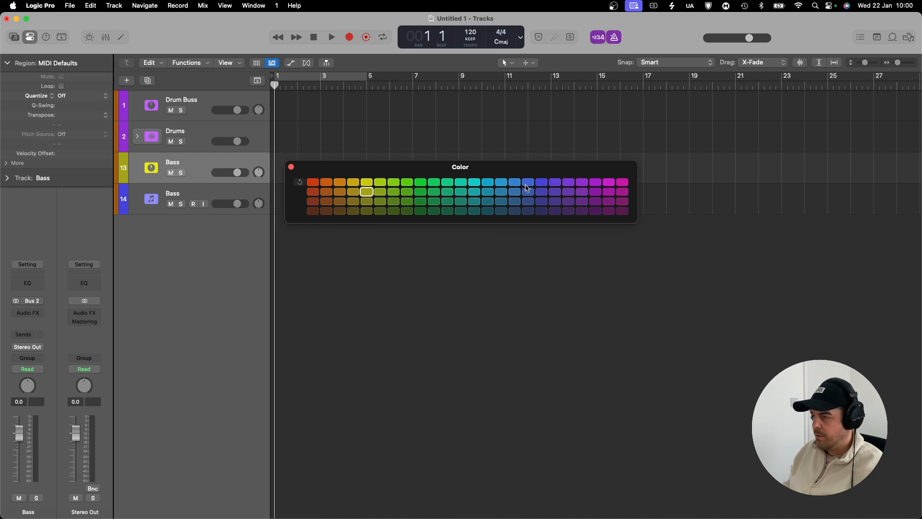
left_click(541, 184)
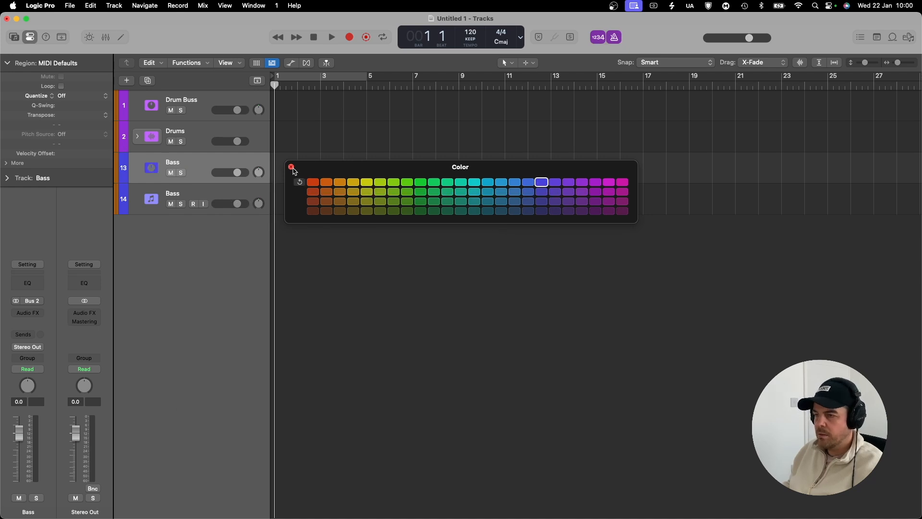
left_click(291, 166)
Duplicate the Bass instrument track with its settings four times
left_click(200, 190)
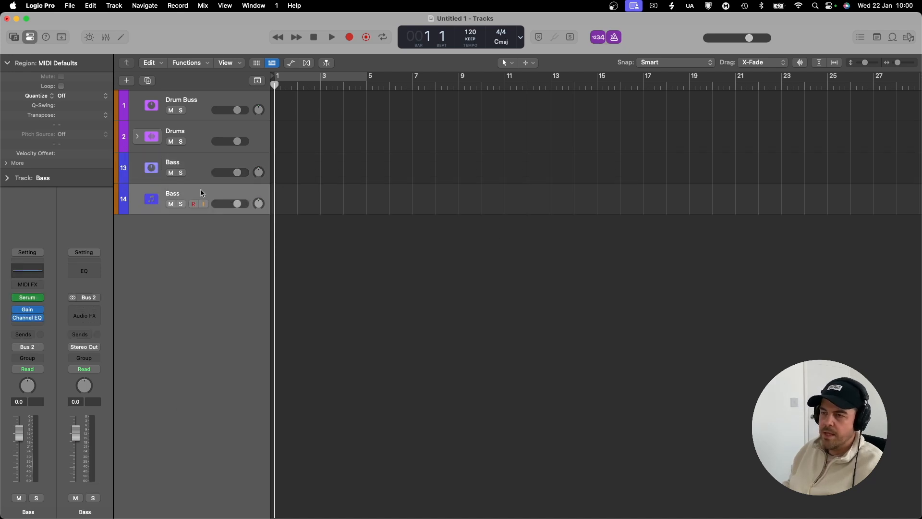
left_click(148, 81)
left_click(148, 81)
left_click(148, 81)
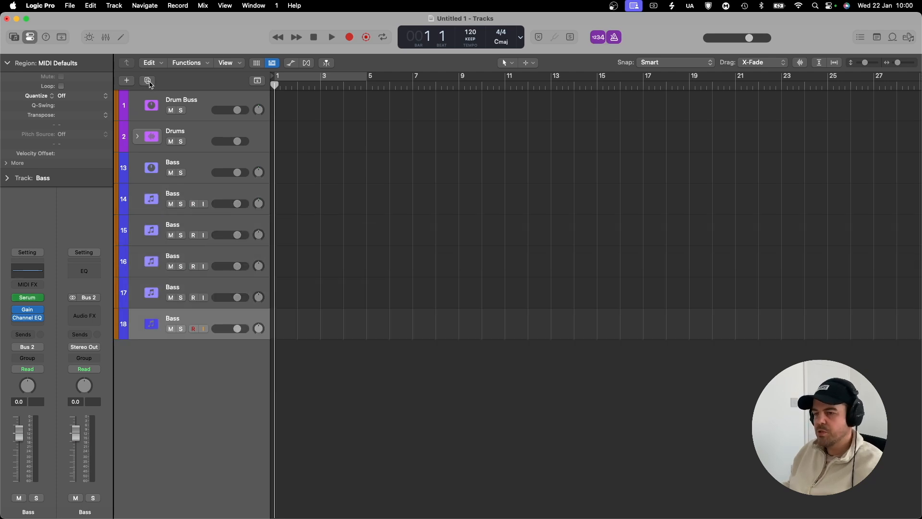
Group the five Bass instrument tracks into a folder stack
left_click(184, 192)
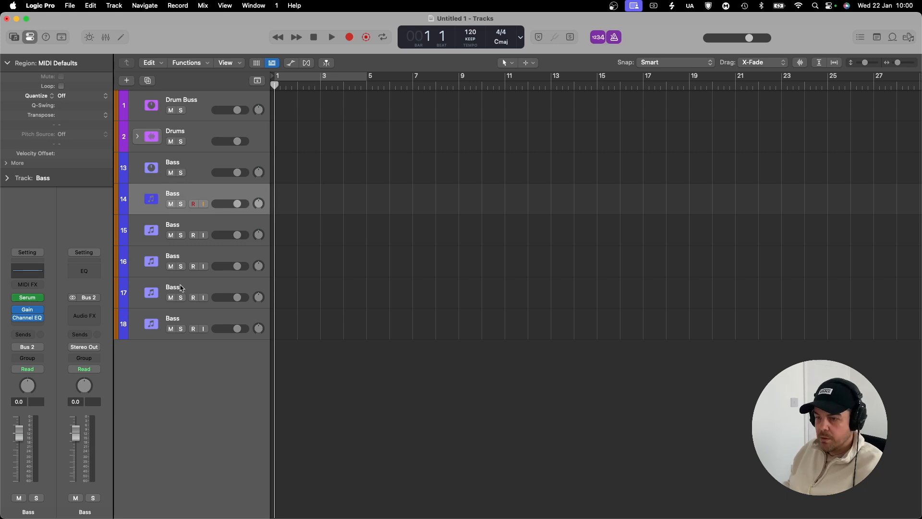
left_click(185, 318, "shift")
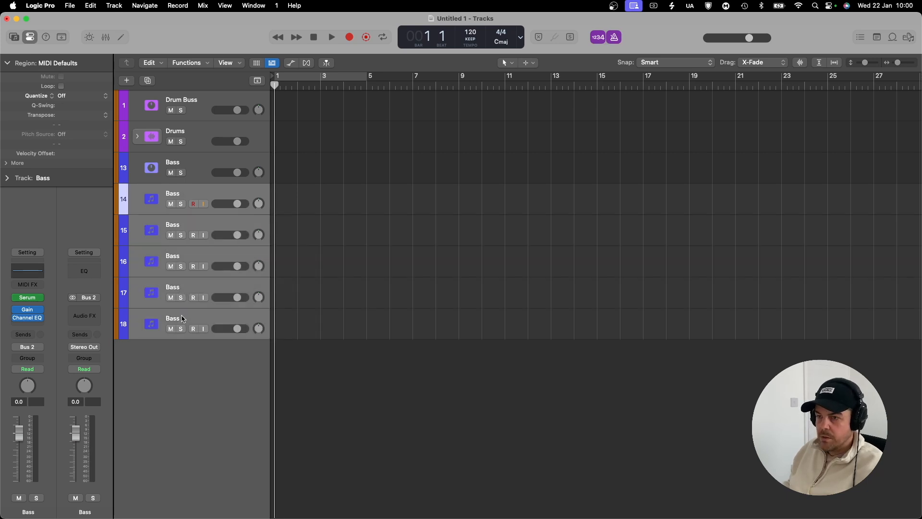
right_click(188, 194)
left_click(250, 299)
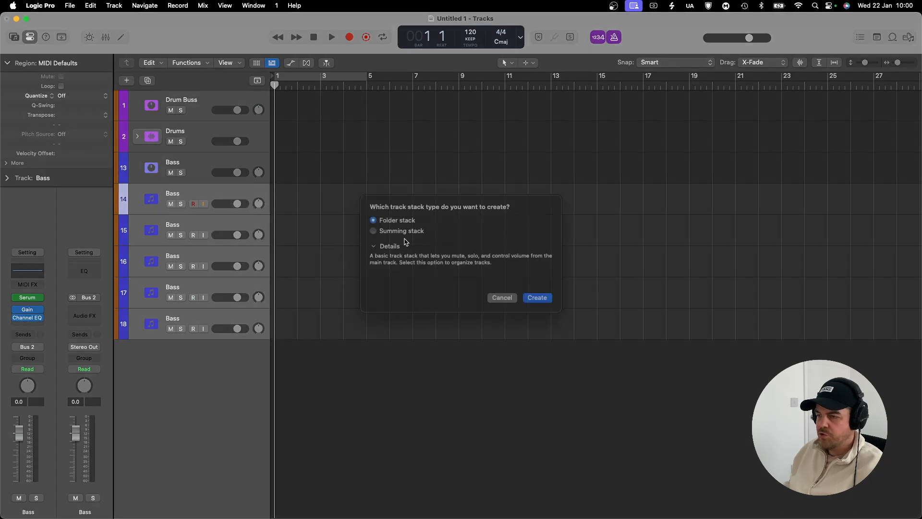
left_click(538, 299)
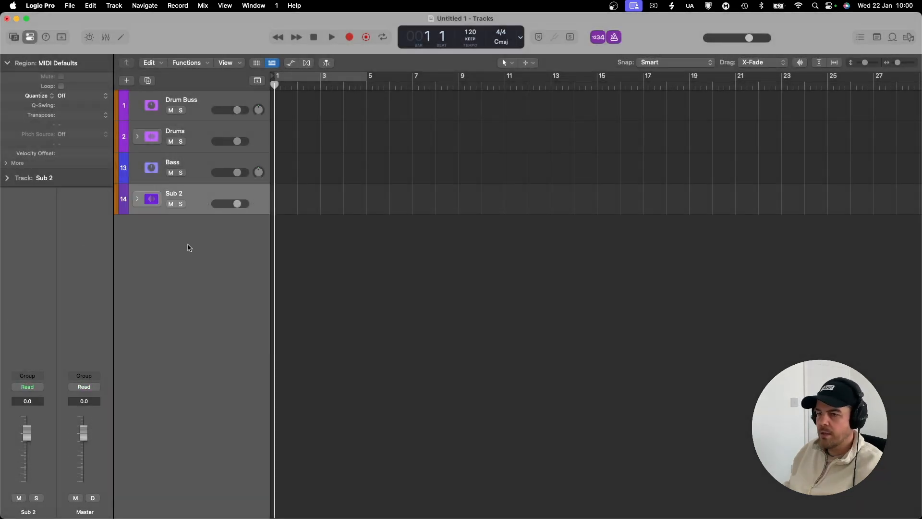
Rename the new folder stack as Bass
double_click(175, 193)
type("Bass")
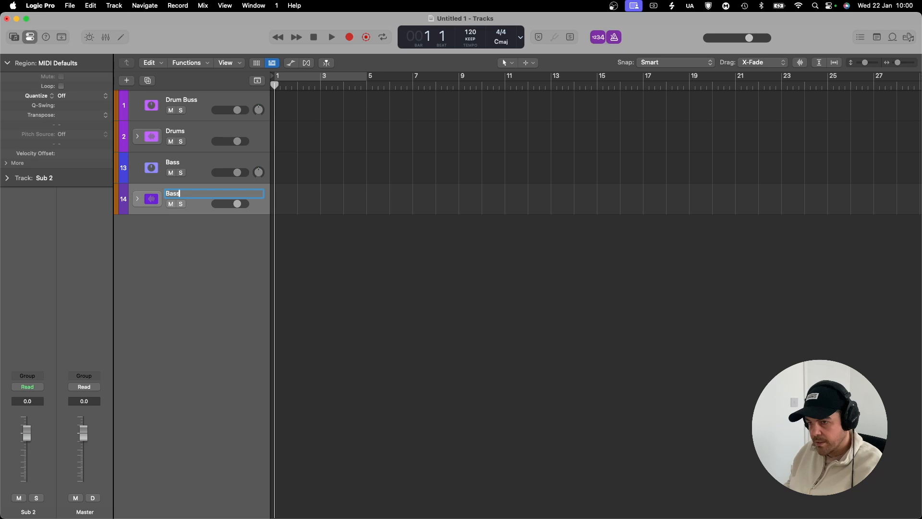
key("Return")
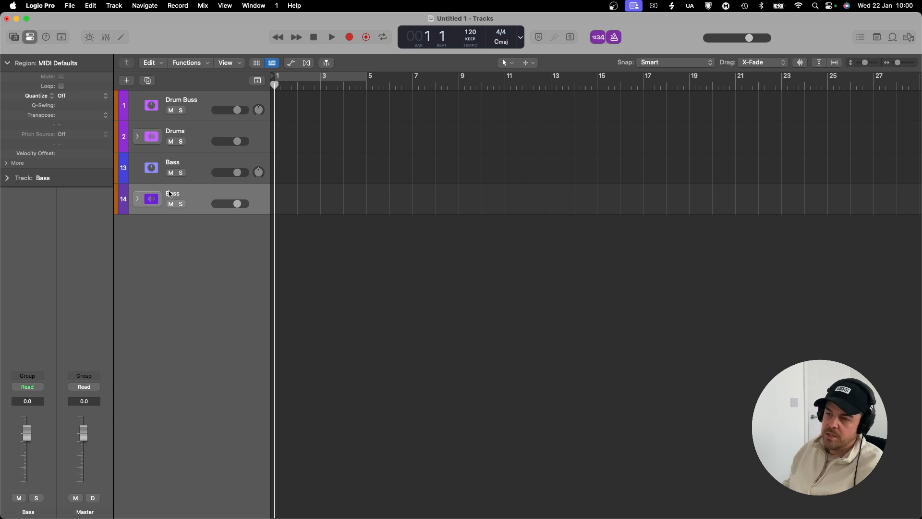
Expand the Bass stack, set its main track's color to the matching bright blue, and close the color palette
left_click(136, 199)
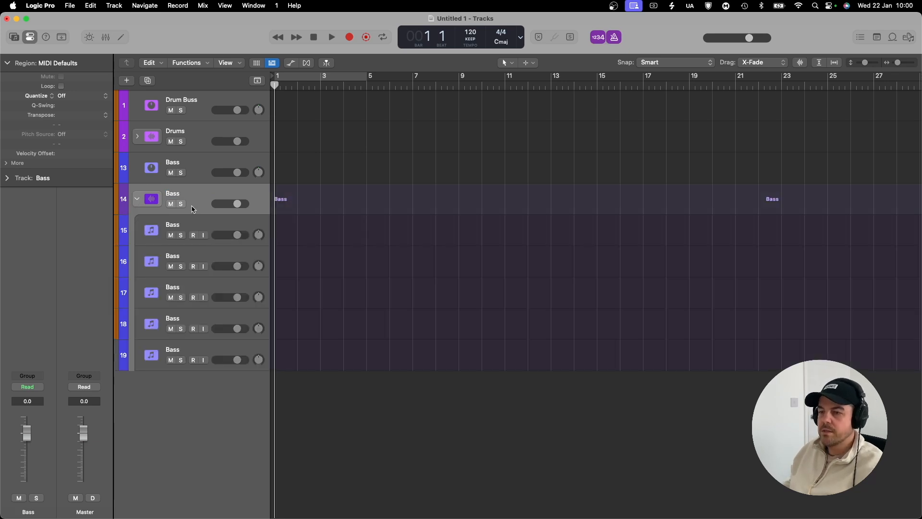
right_click(172, 195)
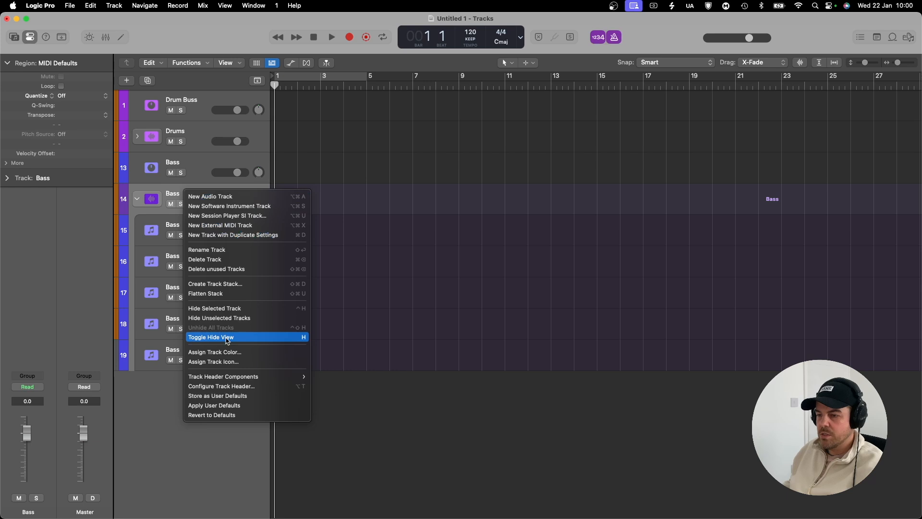
left_click(228, 352)
left_click(541, 183)
left_click(292, 167)
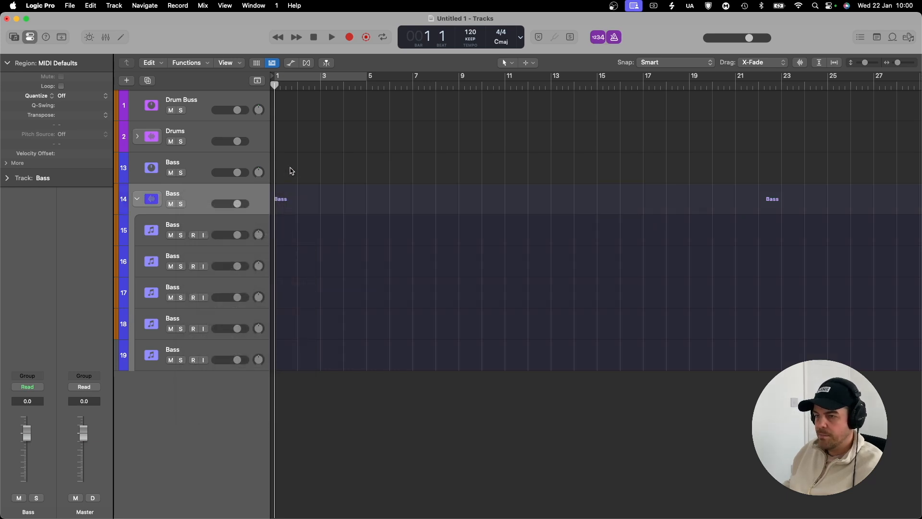
Check the Bass channels' plug-ins and output routing in the mixer, and hide the mixer again
key("x")
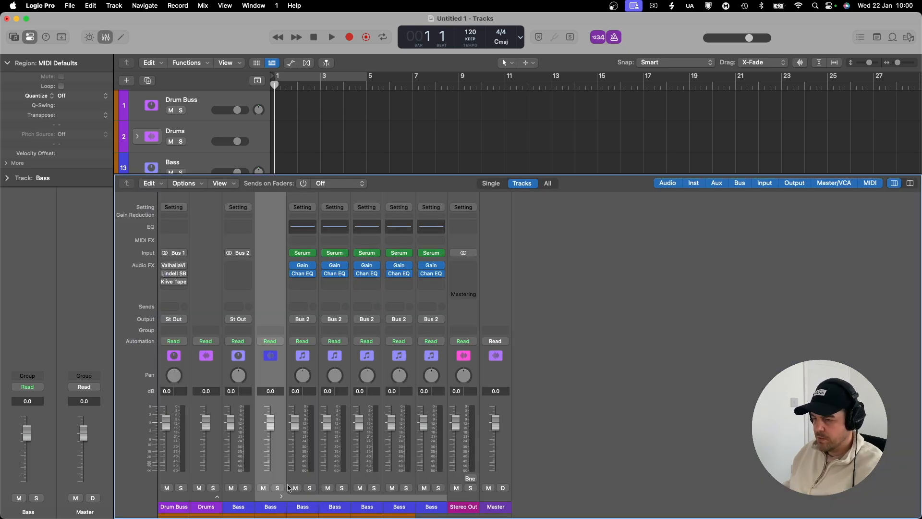
key("x")
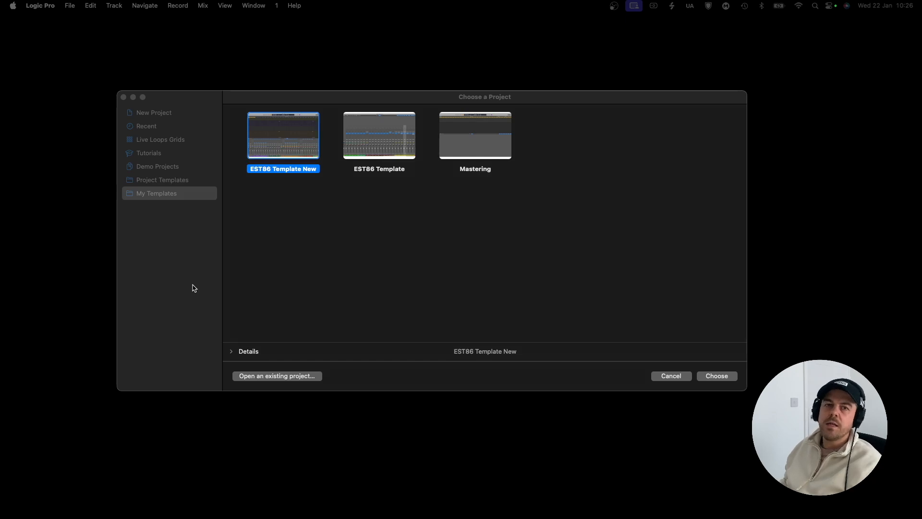
Create a project from the EST86 Template New template, close its Level Meter window and hide the mixer
double_click(317, 167)
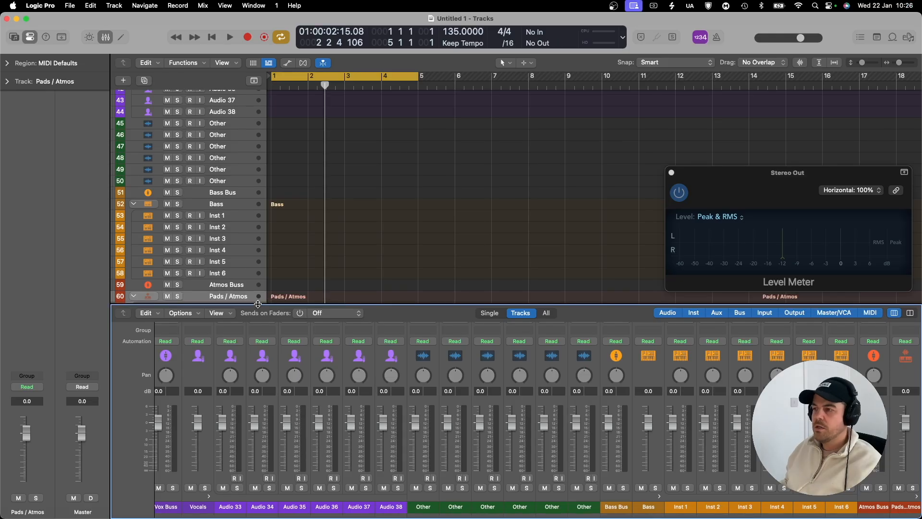
scroll(313, 179, "up", 15)
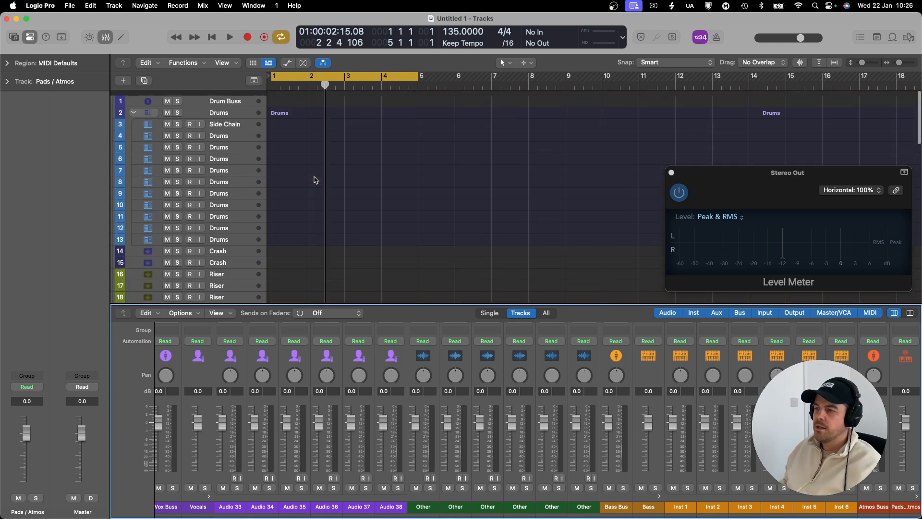
left_click(672, 173)
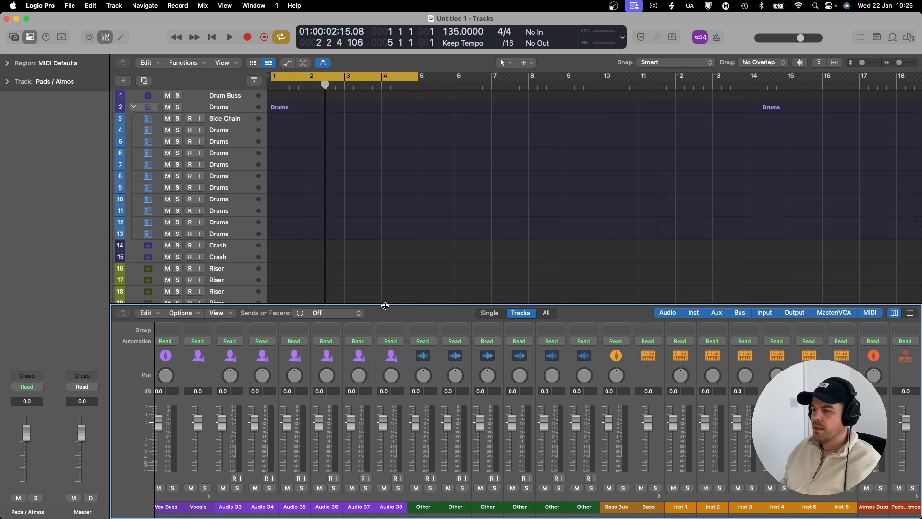
key("x")
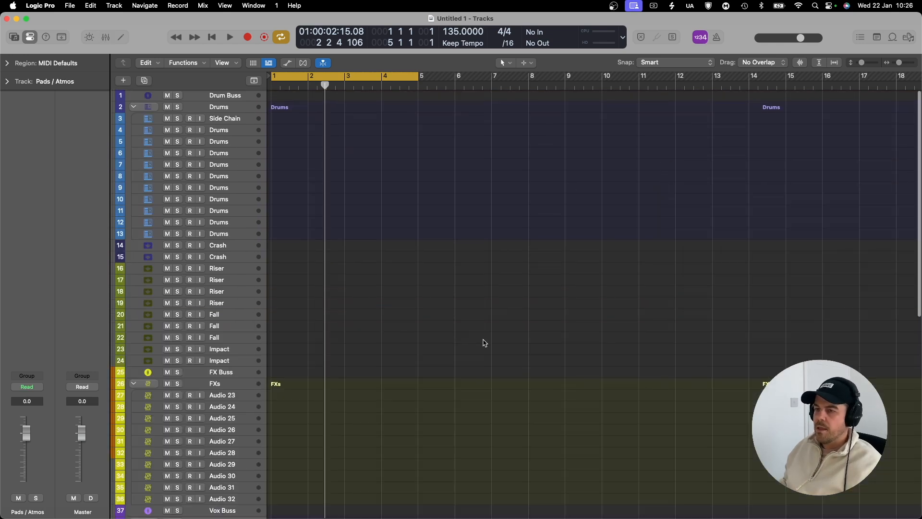
left_click(30, 41)
left_click(29, 41)
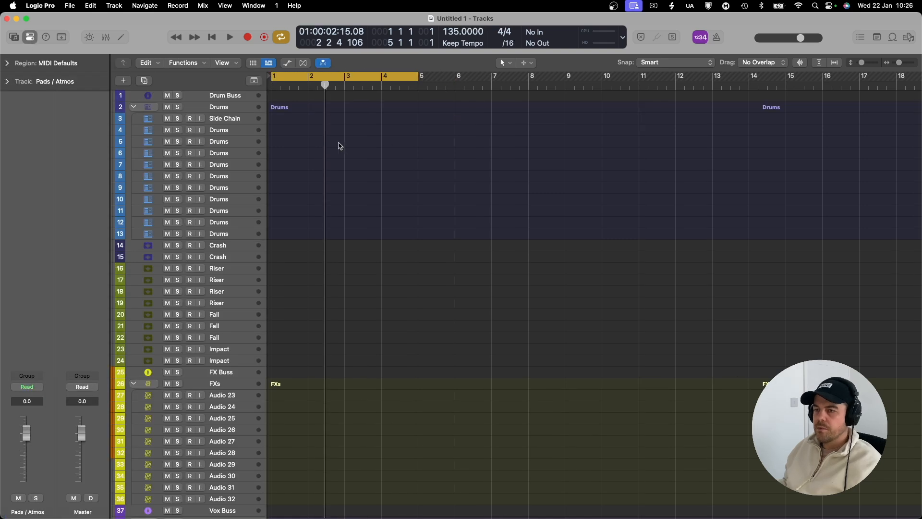
Examine the channel strip plug-ins and routing of the Drum Buss, Side Chain and individual Drums tracks
left_click(225, 95)
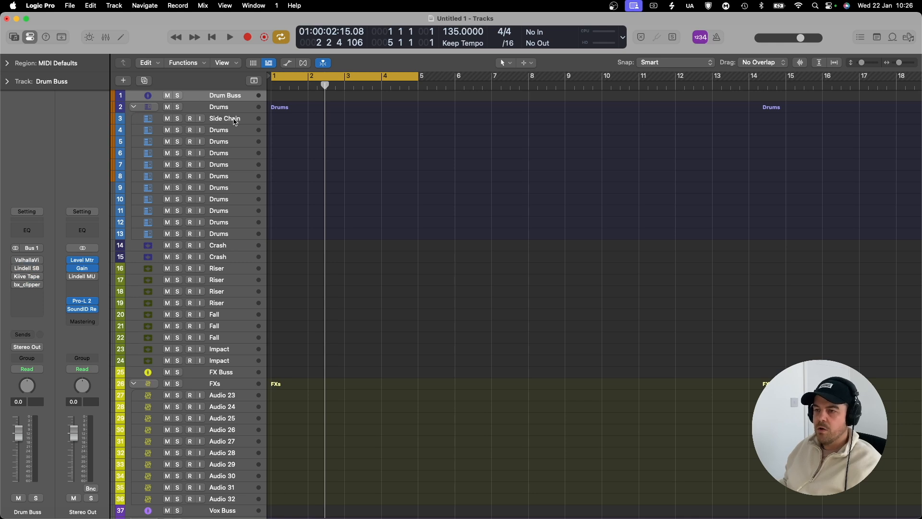
left_click(231, 120)
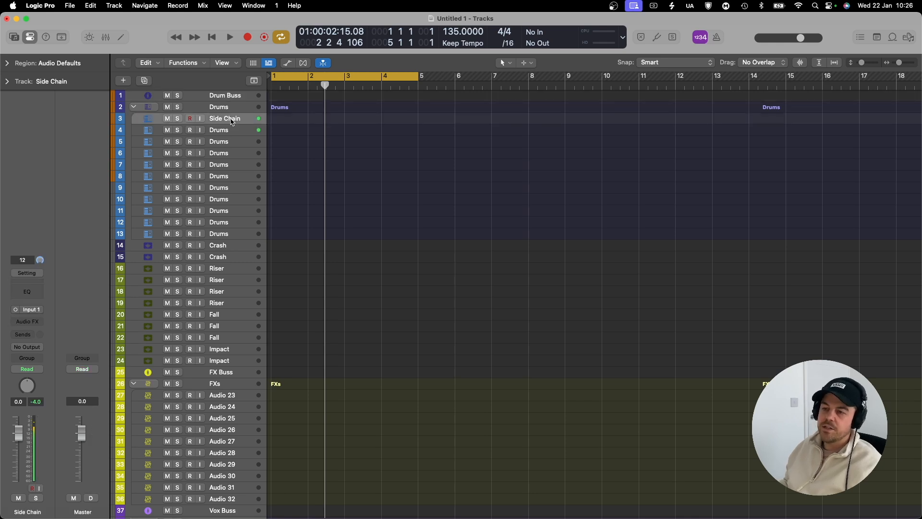
left_click(229, 132)
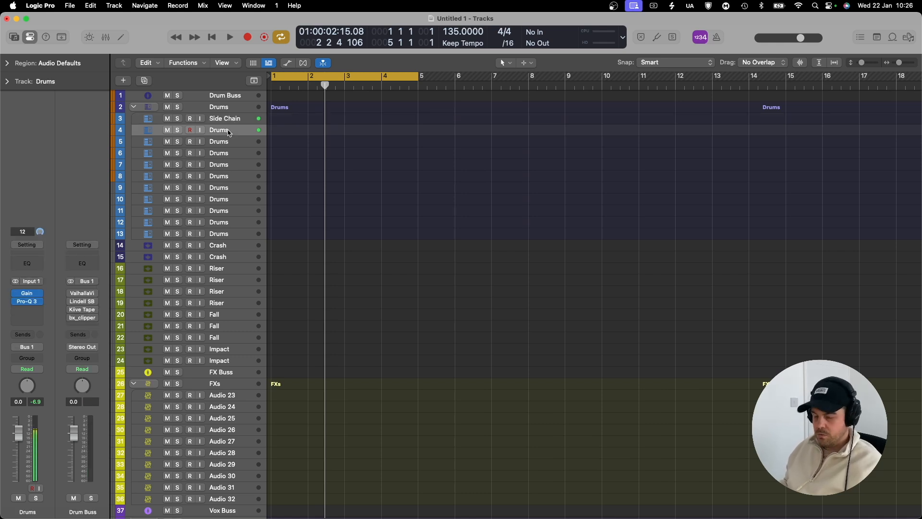
key("Down")
key("Down")
key("Down")
key("Down")
key("Down")
key("Down")
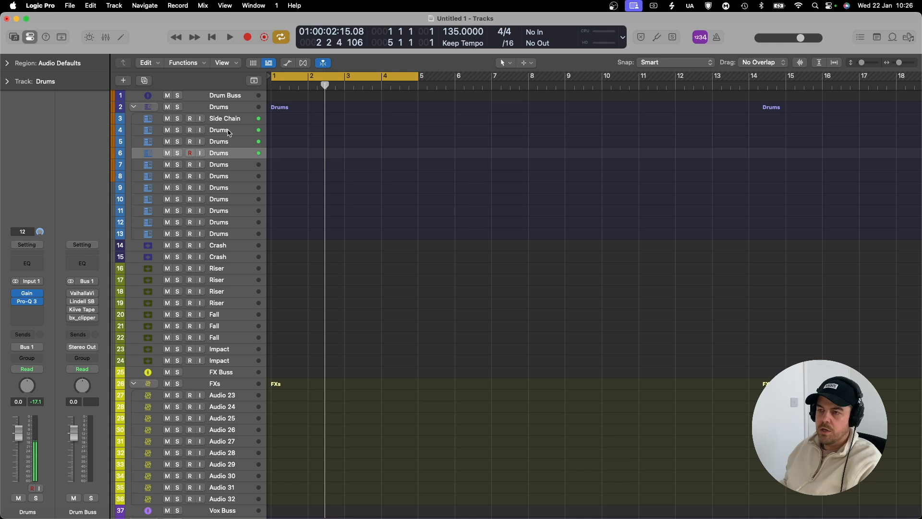
key("Down")
key("Up")
key("Down")
key("Down")
key("Down")
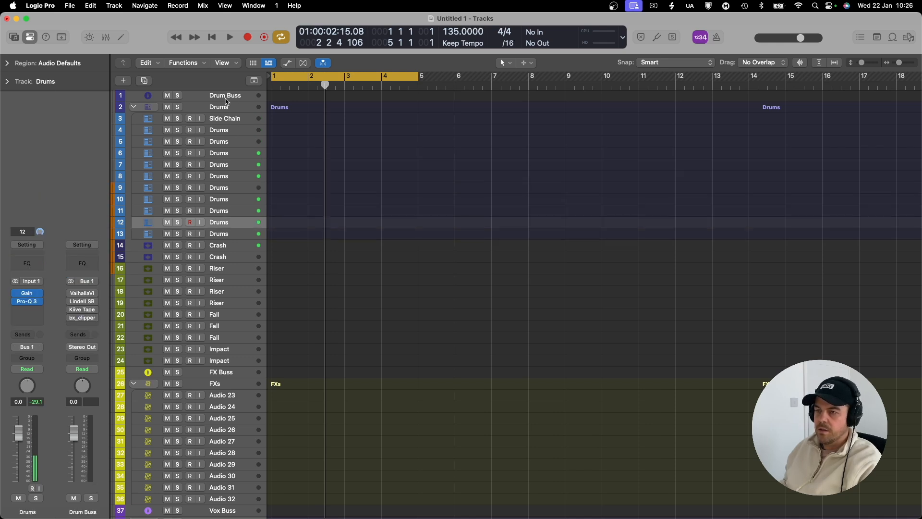
left_click(226, 96)
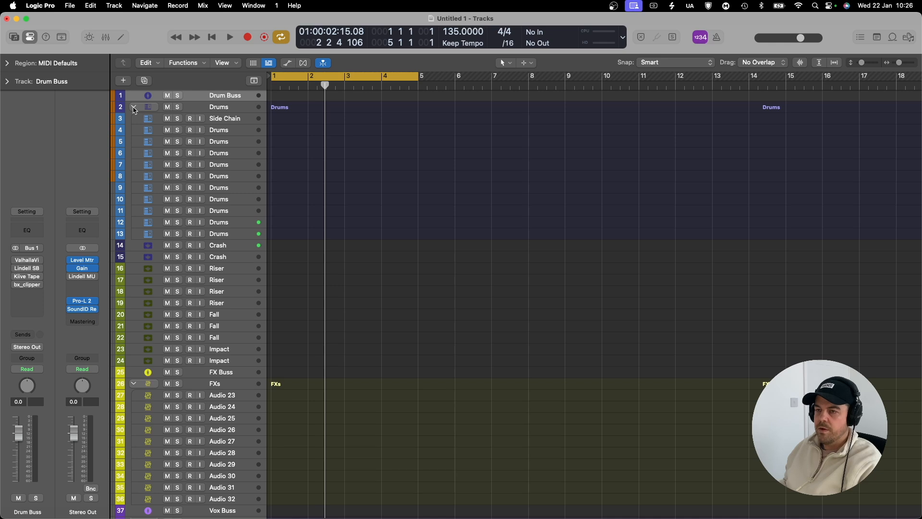
Collapse the Drums stack, then inspect the Crash tracks' channel strips and the Overdrive plug-in on the first Crash track
left_click(134, 107)
left_click(240, 121)
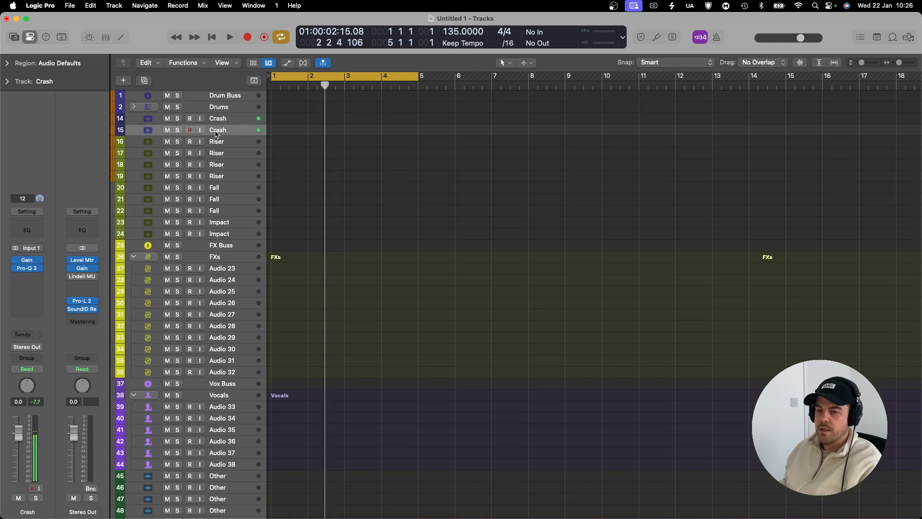
mouse_move(29, 281)
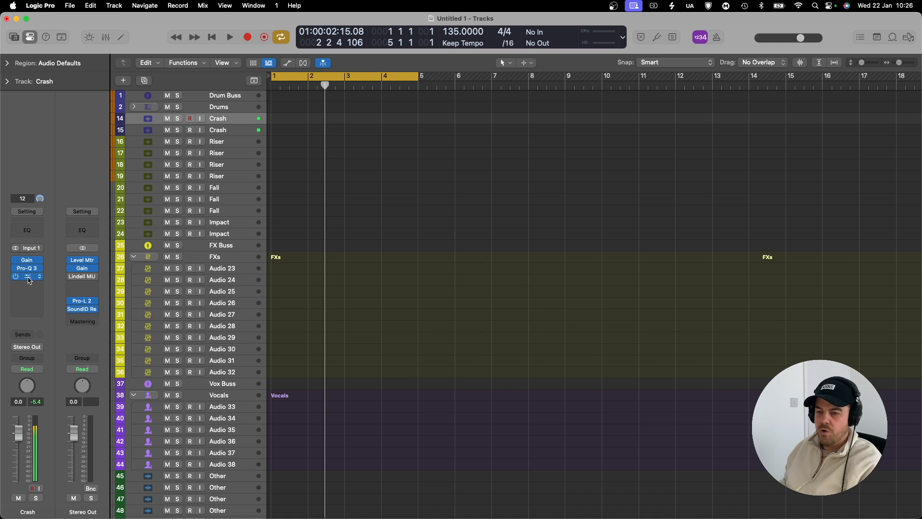
left_click(28, 277)
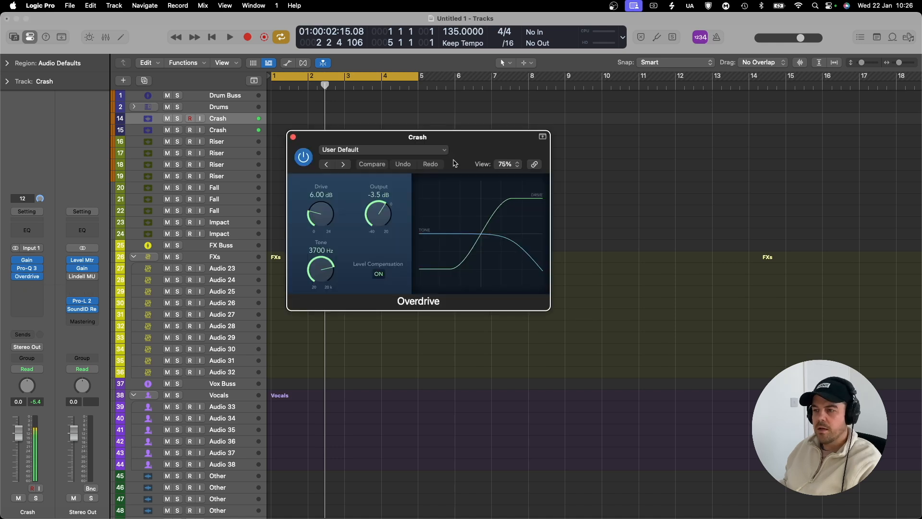
left_click(293, 137)
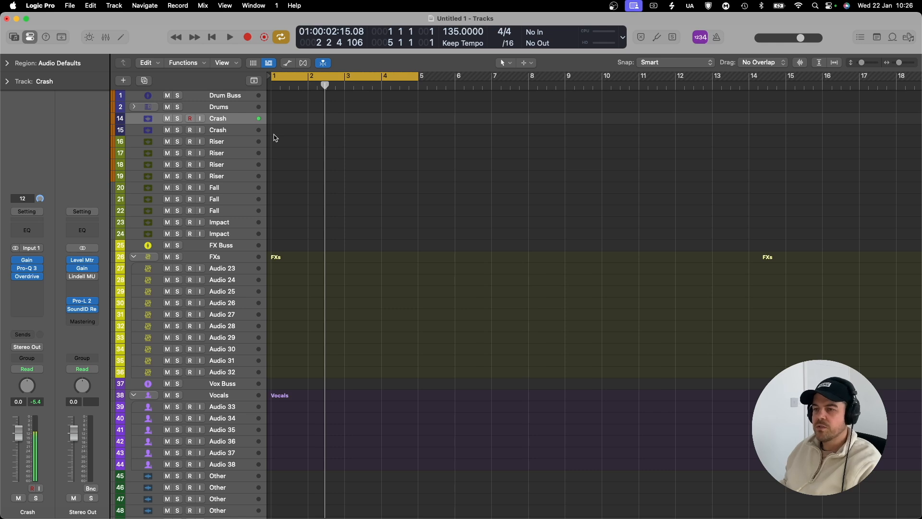
Check the channel strip plug-ins and outputs of the Riser, Fall and Impact tracks
left_click(228, 143)
left_click(229, 154)
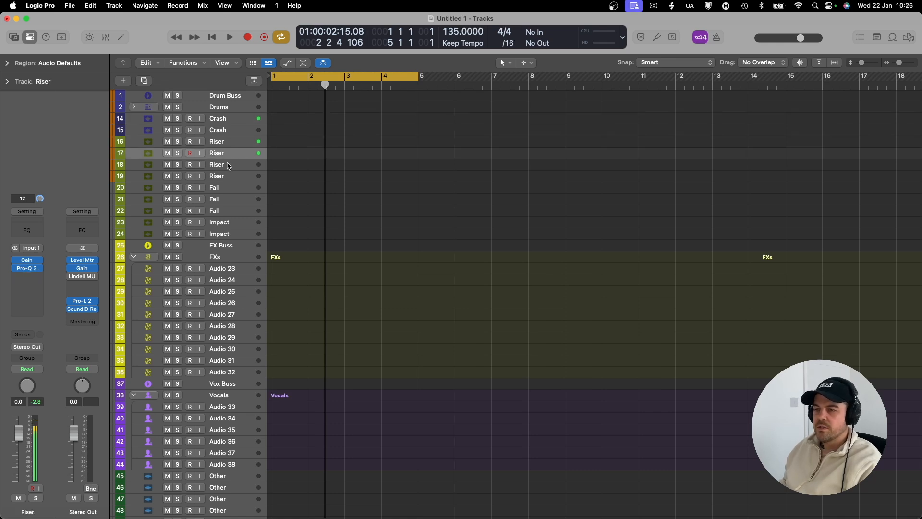
left_click(229, 165)
left_click(229, 177)
left_click(227, 199)
left_click(229, 211)
left_click(229, 188)
left_click(230, 229)
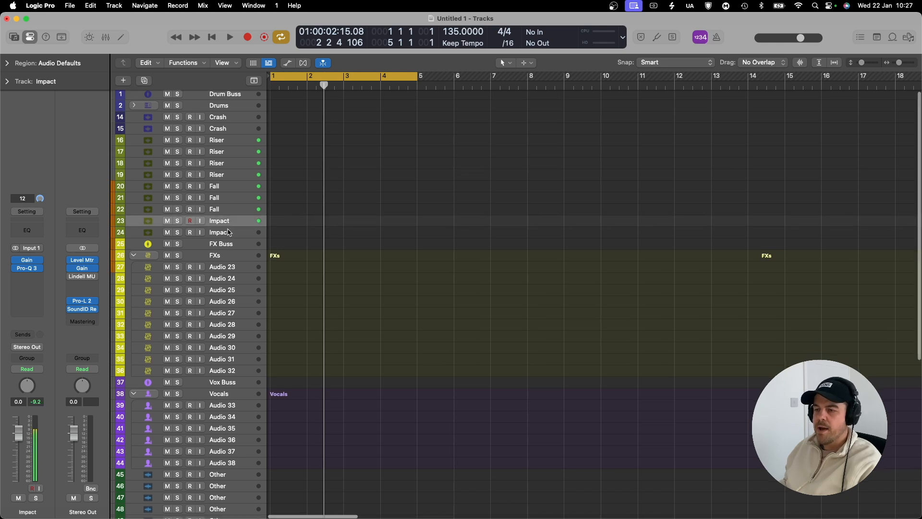
left_click(228, 222)
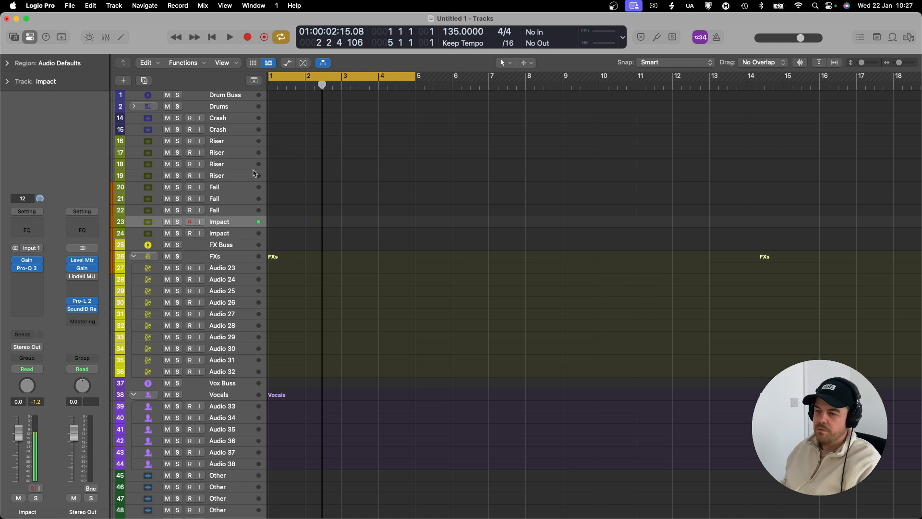
Inspect the routing of the FX Buss, the FXs stack and its first audio track
left_click(225, 248)
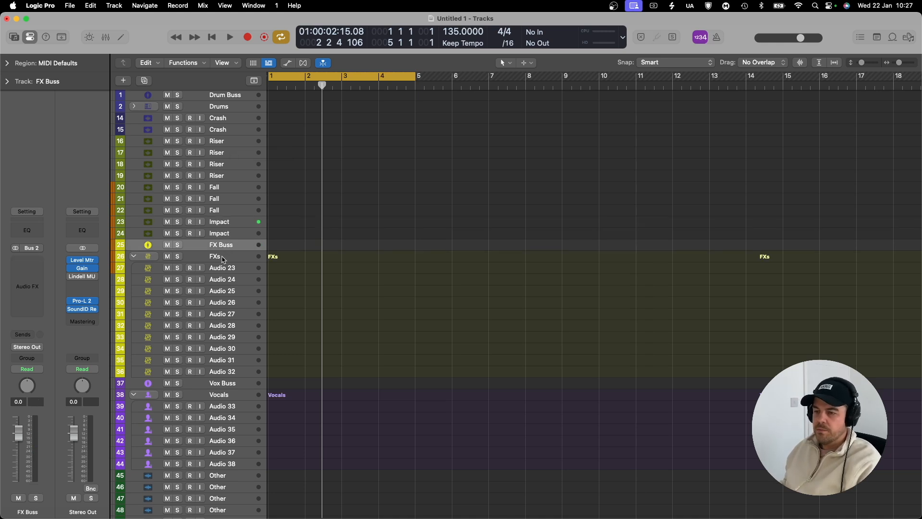
left_click(224, 261)
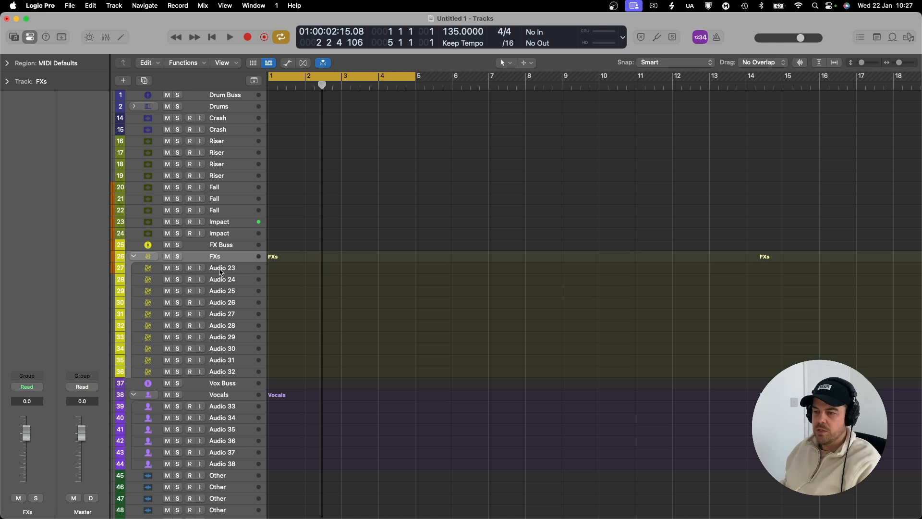
left_click(226, 272)
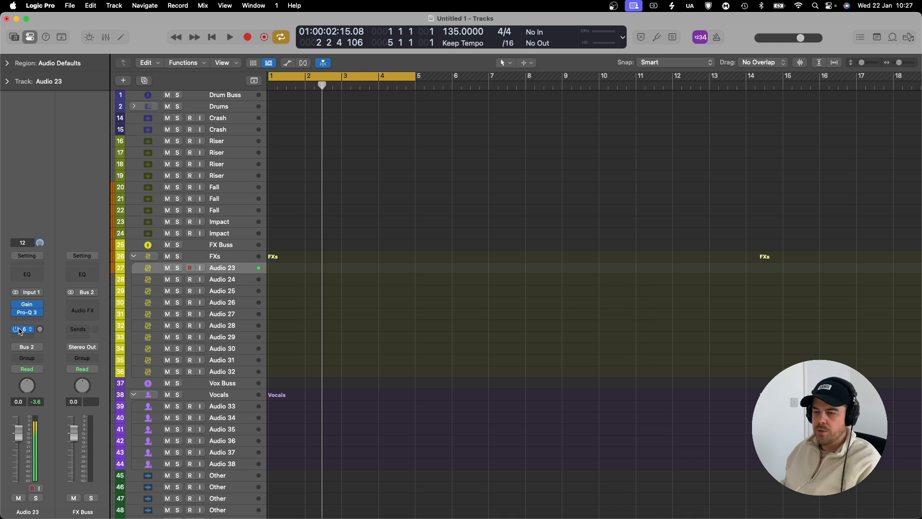
Show the mixer and trace the FX tracks' Bus 6 sends to the reverb and delay aux channels
key("x")
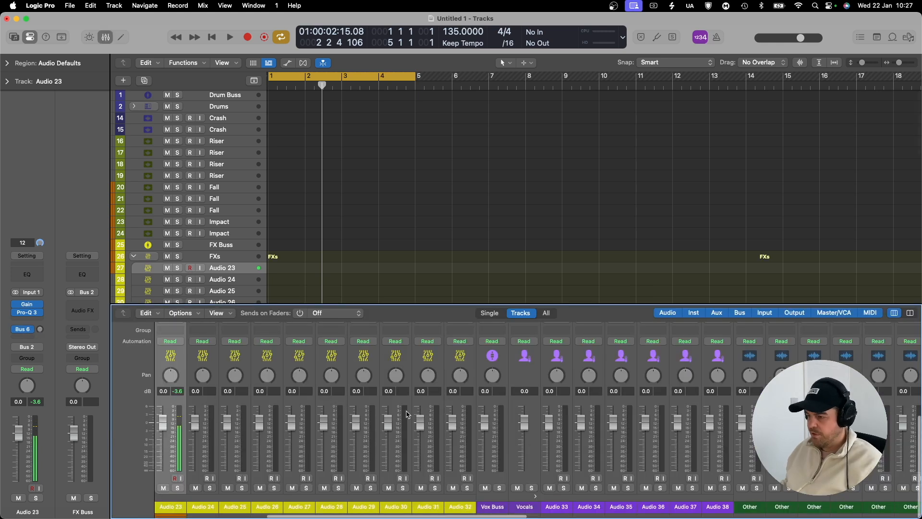
scroll(394, 431, "left", 3)
scroll(300, 476, "up", 3)
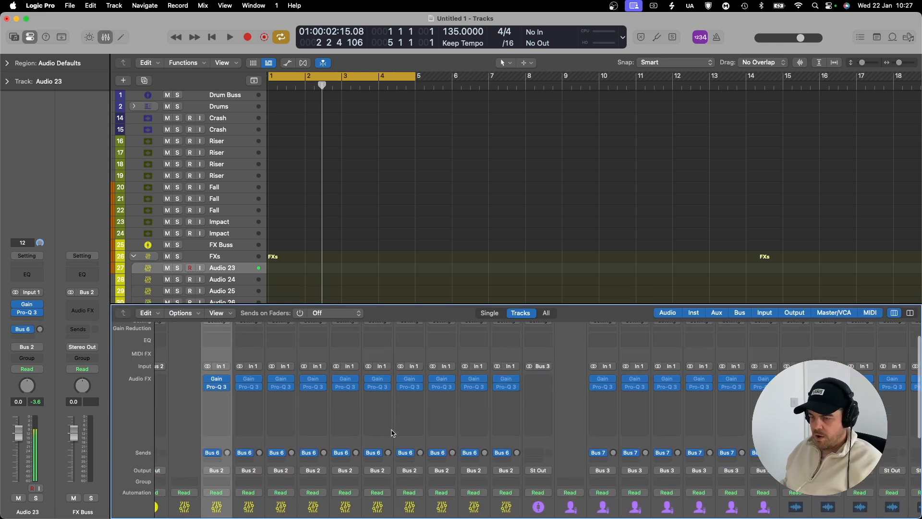
scroll(293, 461, "down", 3)
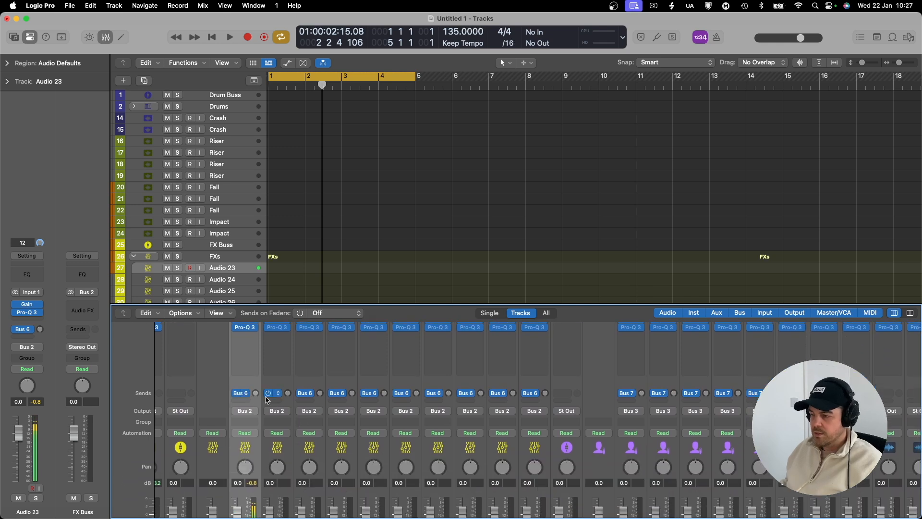
scroll(266, 400, "right", 10)
scroll(265, 400, "right", 5)
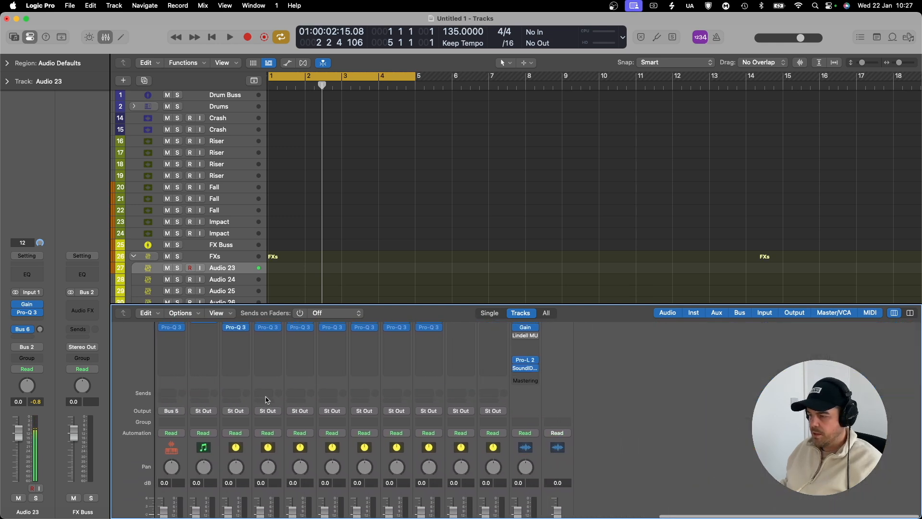
scroll(266, 400, "down", 6)
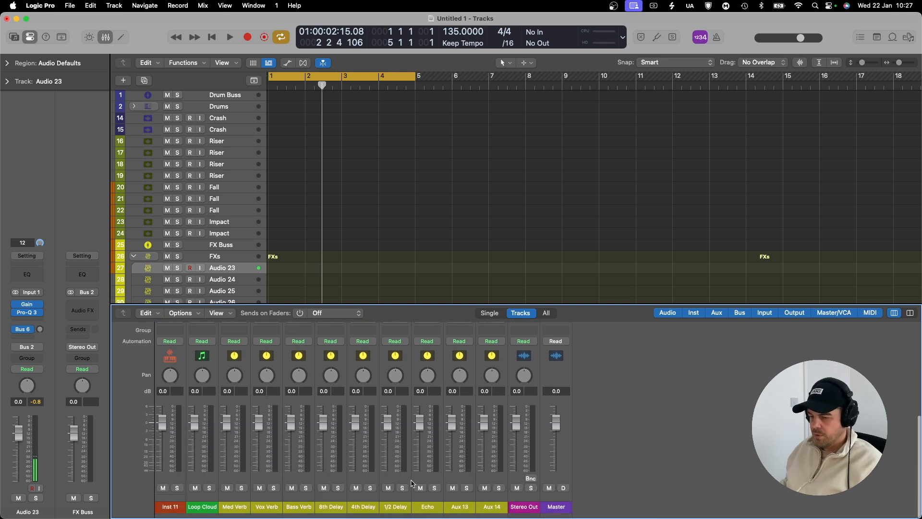
scroll(412, 483, "up", 3)
scroll(411, 483, "left", 3)
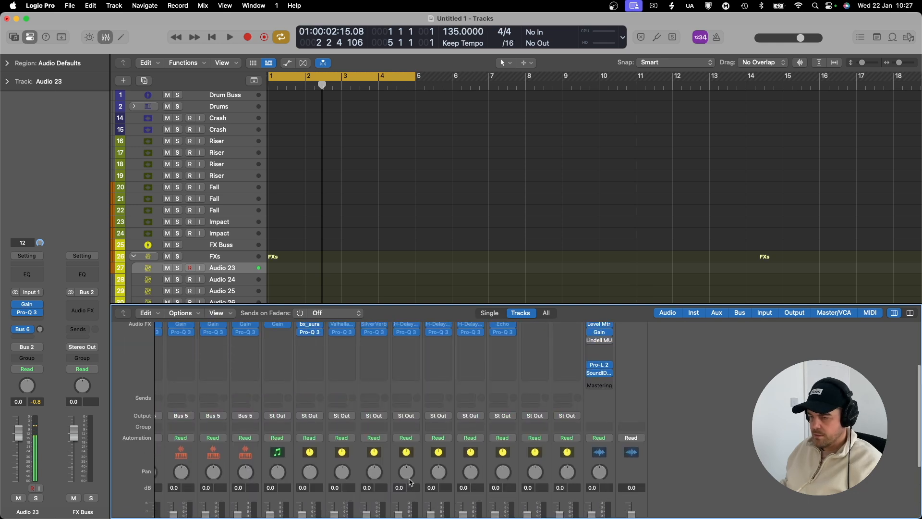
scroll(412, 482, "up", 3)
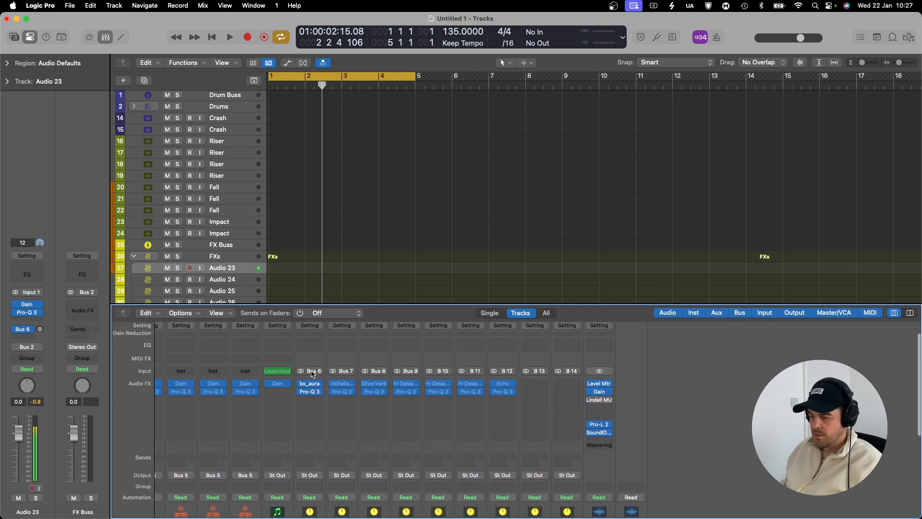
scroll(312, 374, "down", 7)
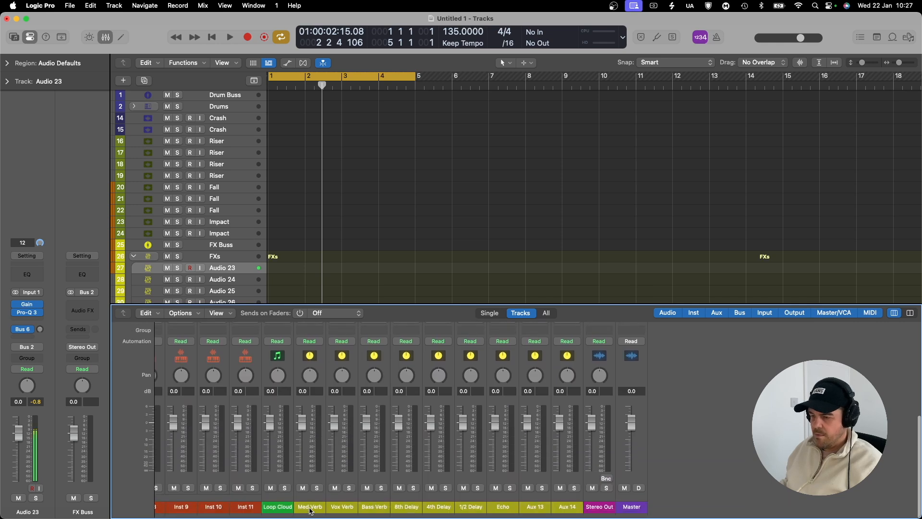
Compare the bus sends and outputs of the bass, vocal and FX channels across the mixer
scroll(309, 510, "up", 8)
scroll(320, 447, "left", 10)
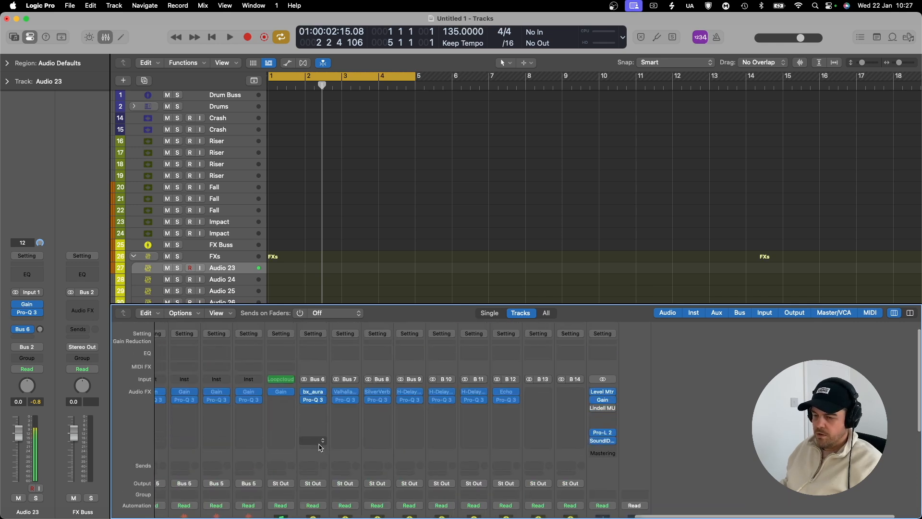
scroll(319, 447, "left", 15)
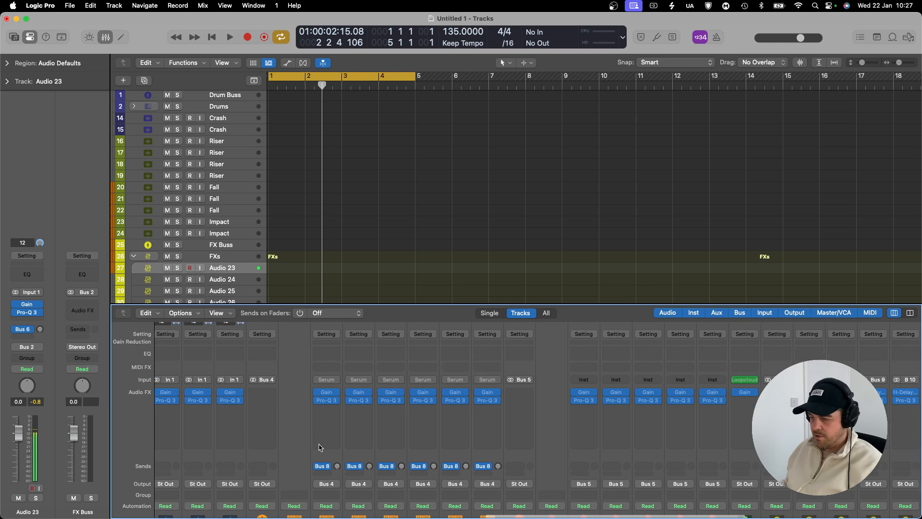
scroll(320, 447, "left", 12)
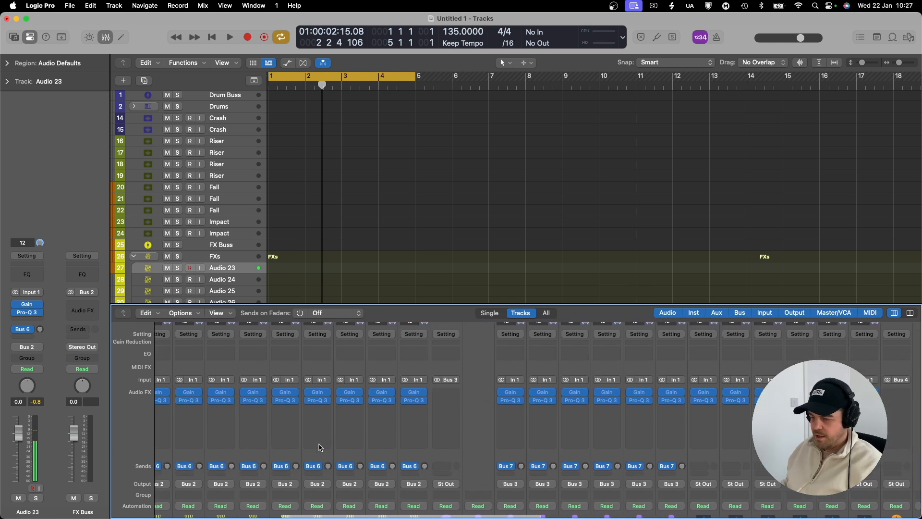
scroll(319, 447, "left", 6)
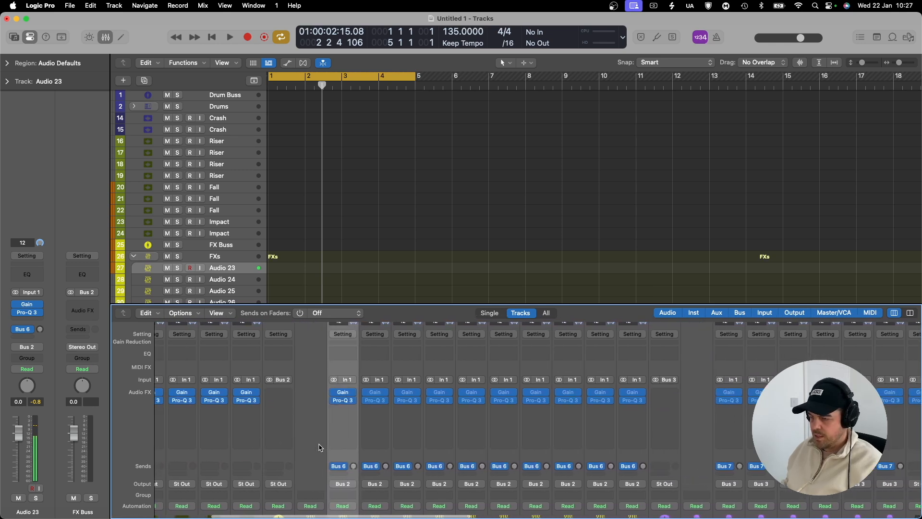
scroll(319, 447, "left", 10)
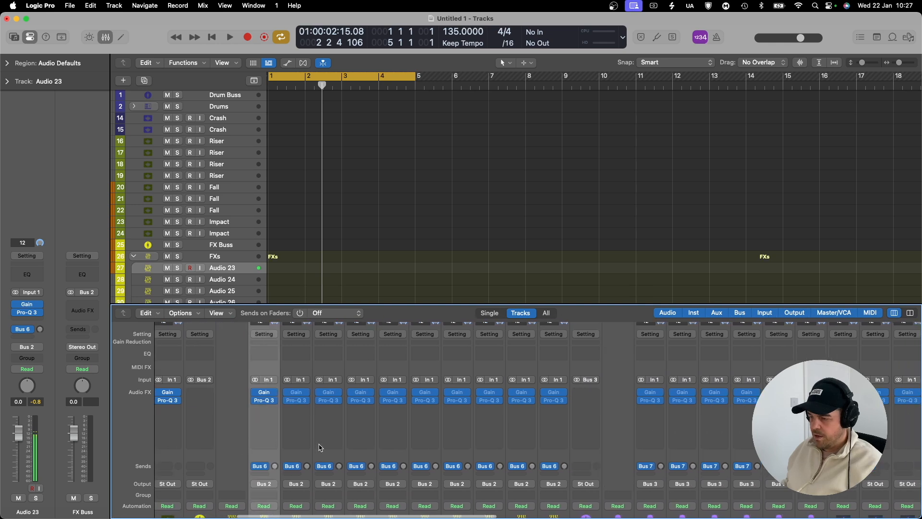
scroll(319, 446, "up", 1)
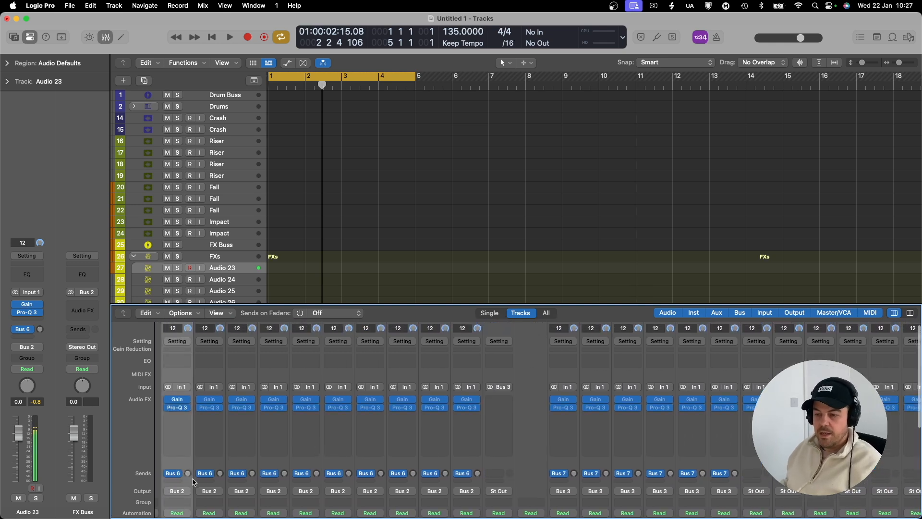
Collapse the FXs stack and check the channel strips of the Vox Buss and the Vocals stack
scroll(244, 239, "down", 5)
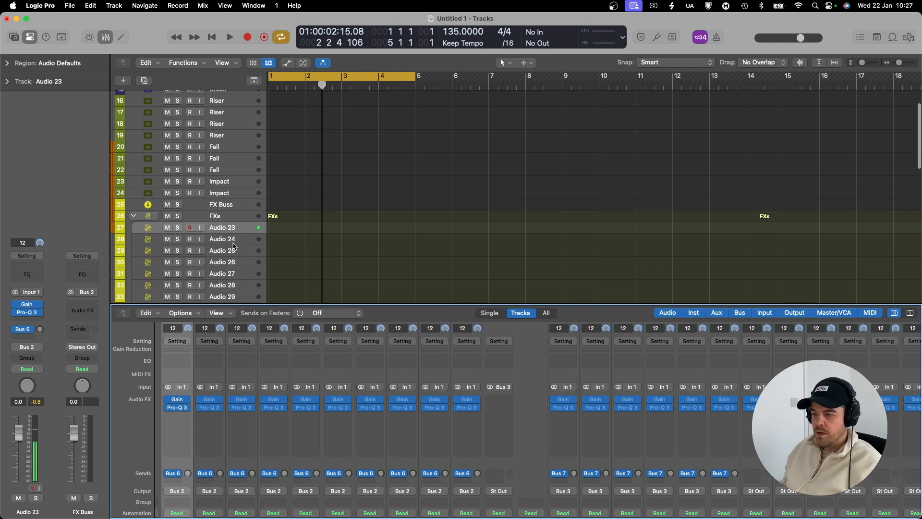
left_click(134, 143)
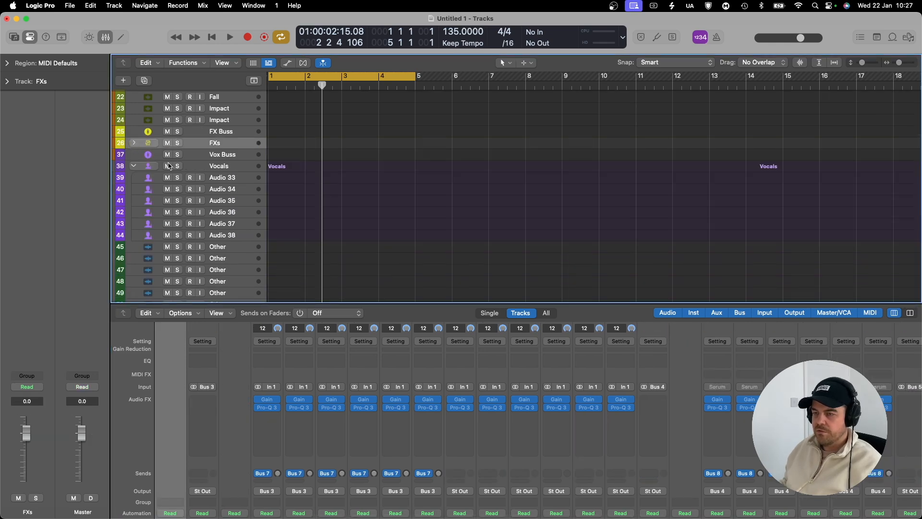
left_click(221, 155)
left_click(219, 166)
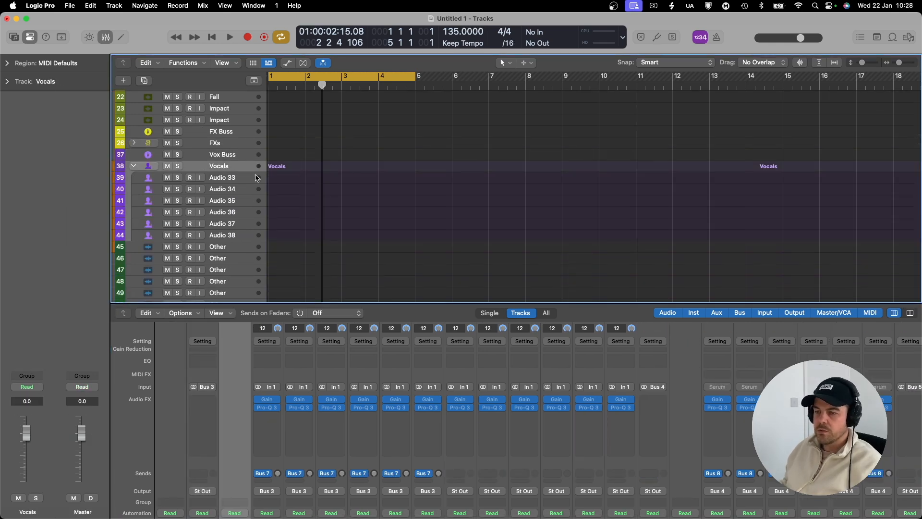
left_click(229, 157)
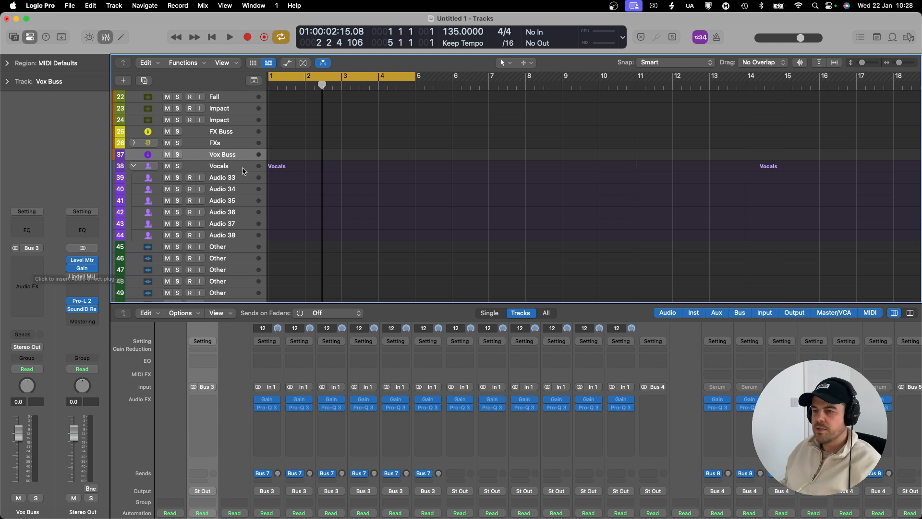
Follow the first vocal track's Bus 7 send to Vox Verb and inspect its ValhallaVintageVerb and Pro-Q 3 plug-ins
left_click(215, 178)
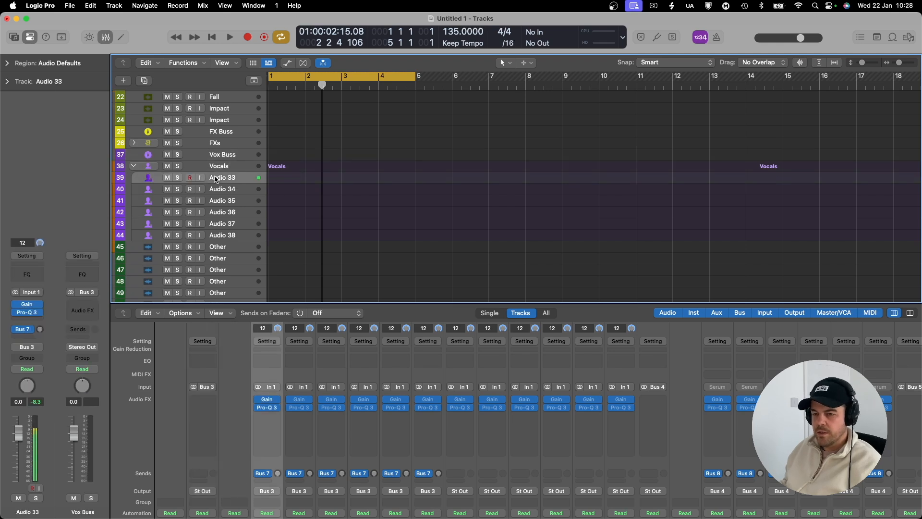
left_click(25, 331)
left_click(54, 313)
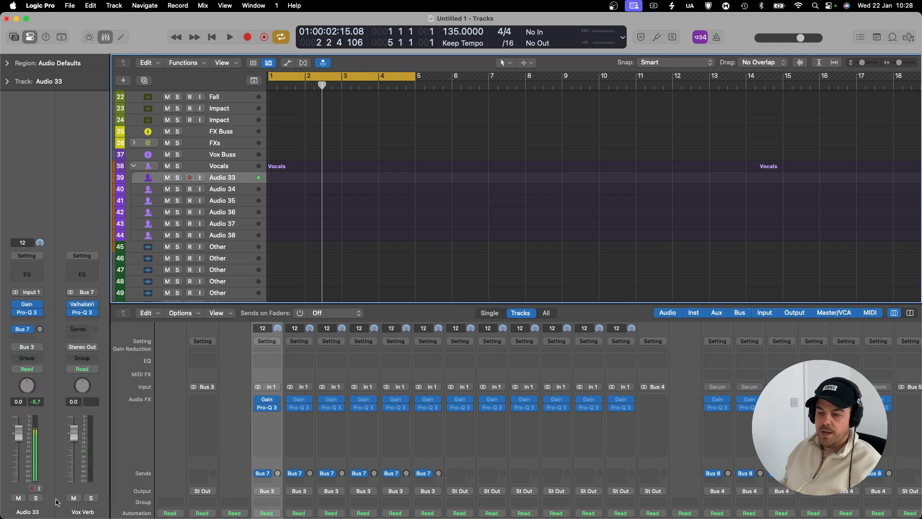
left_click(80, 305)
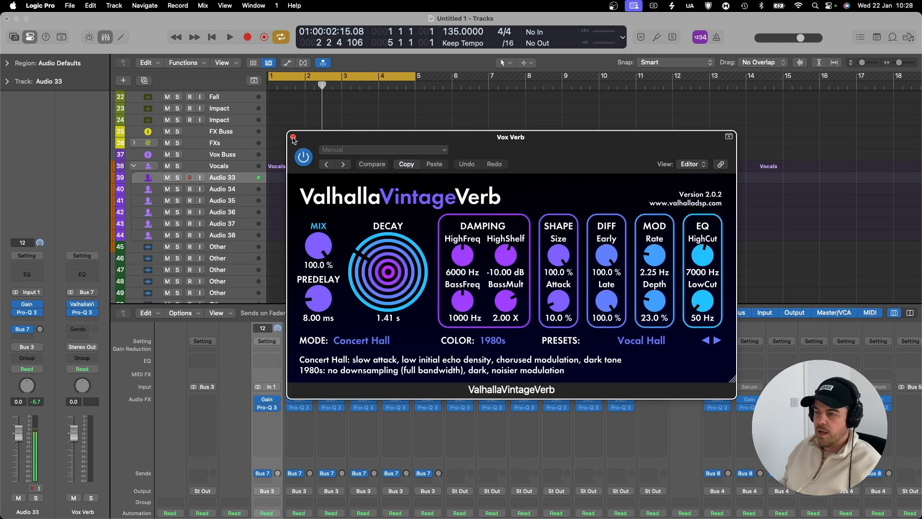
left_click(294, 128)
left_click(82, 312)
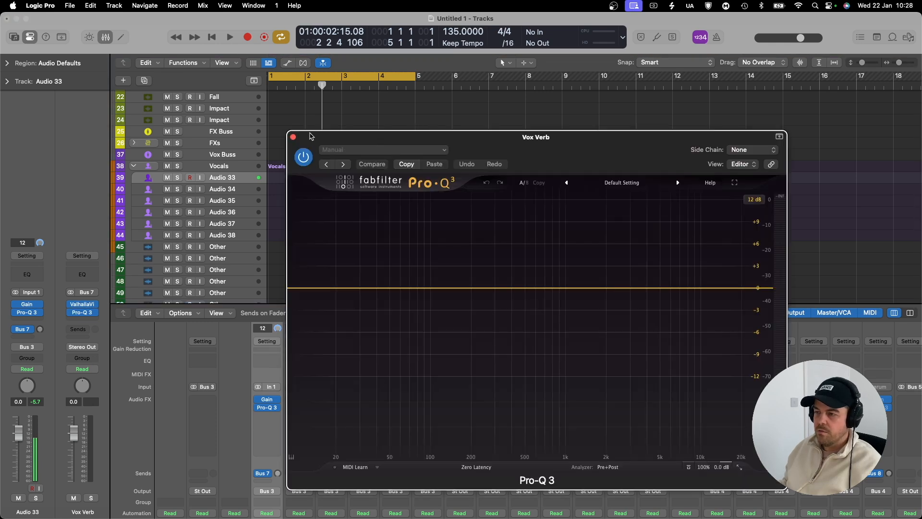
left_click(293, 137)
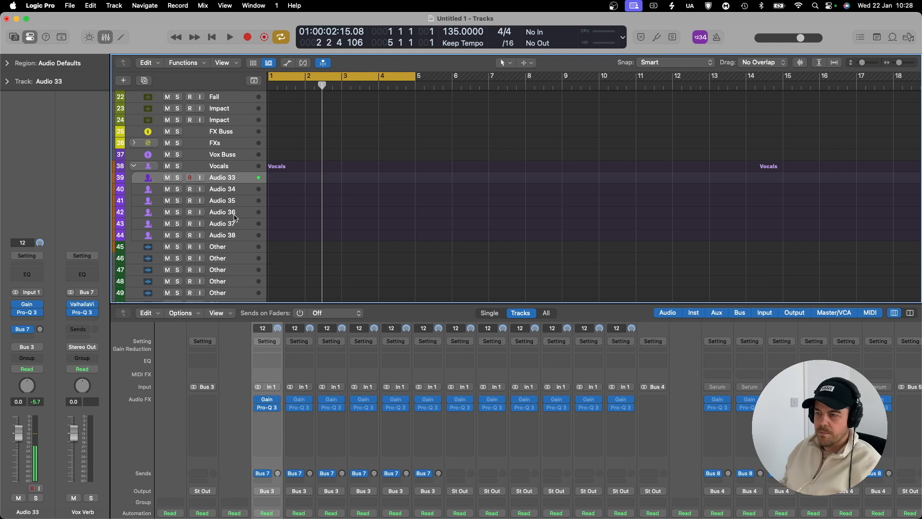
Collapse the Vocals stack and look through the channel strips of the Other tracks
left_click(134, 166)
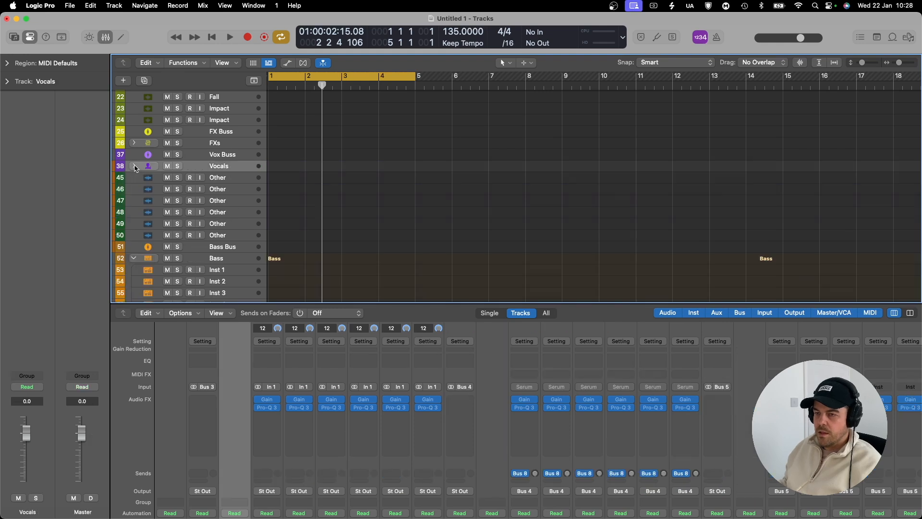
key("Down")
key("Down")
key("Down")
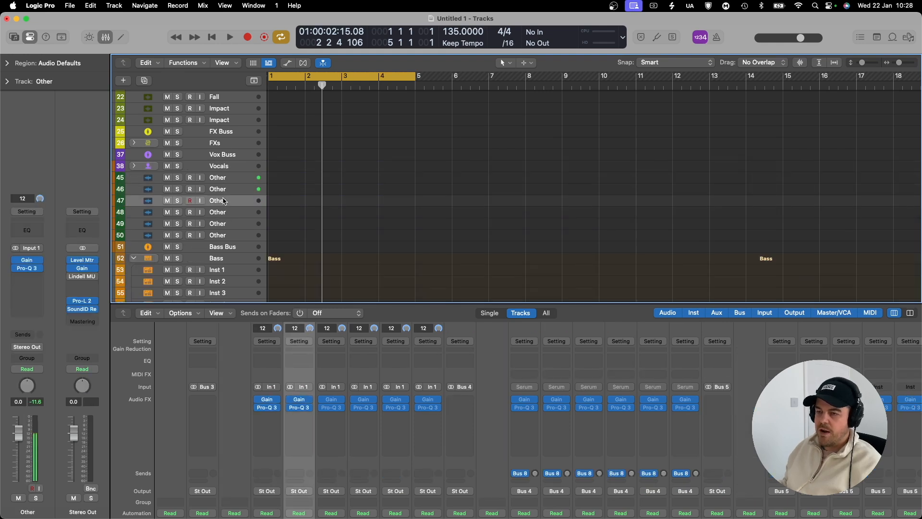
Go through the remaining Other tracks and the Bass Bus, checking their channel strips
key("Down")
key("Down")
key("Down")
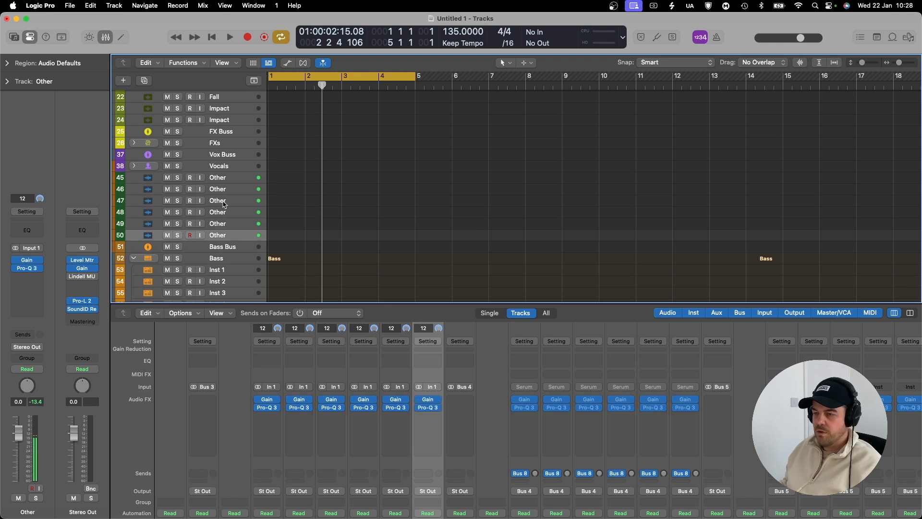
key("Down")
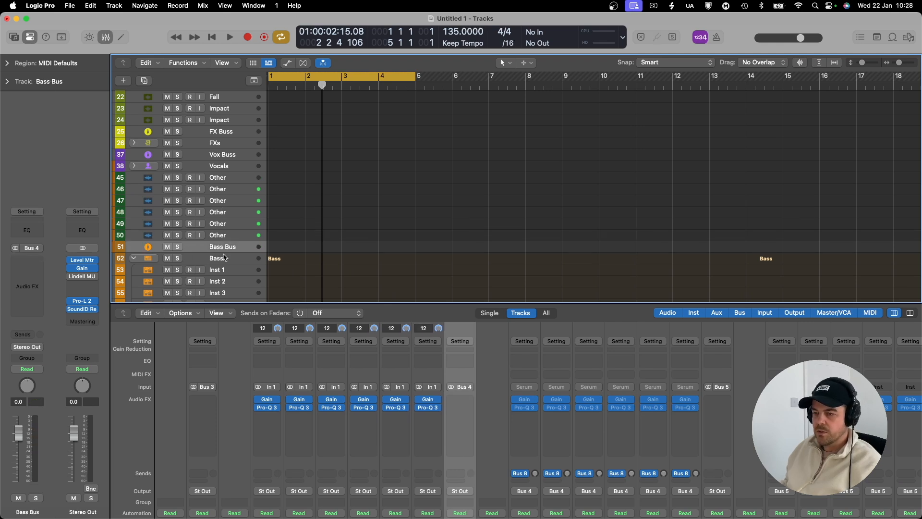
Check the Inst 1 bass track's channel strip and follow its Bus 8 send to Bass Verb
key("Down")
scroll(229, 260, "down", 4)
key("Down")
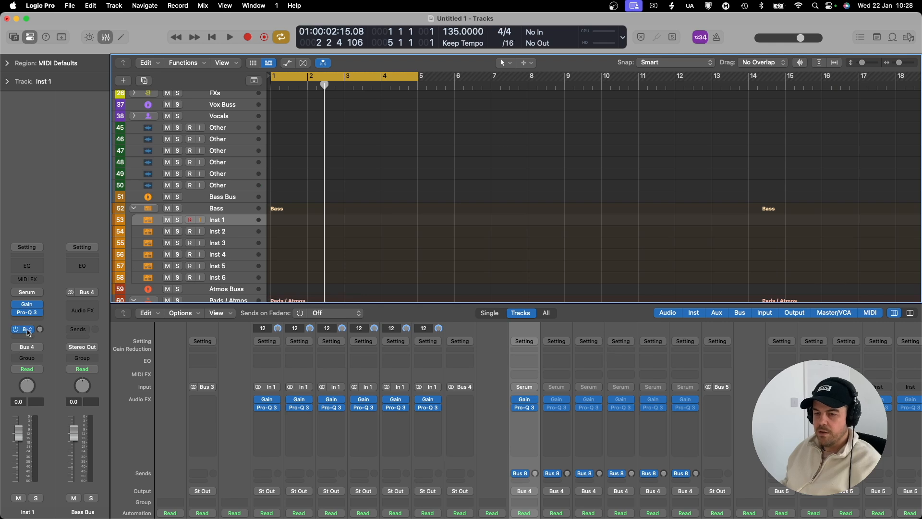
left_click(27, 330)
left_click(51, 314)
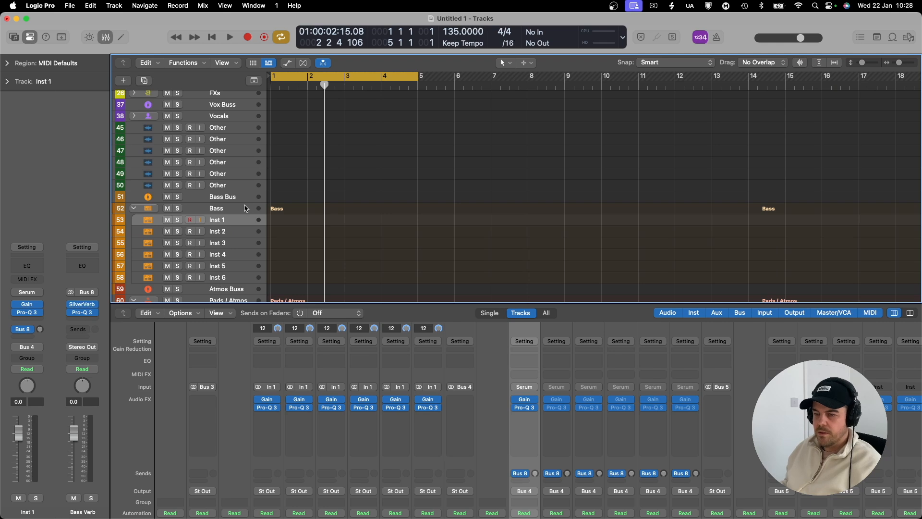
Check the channel strips of Inst 7 and Inst 8 in the Pads / Atmos stack and of the Loop Cloud track
scroll(245, 212, "down", 5)
left_click(243, 230)
scroll(243, 231, "down", 2)
left_click(229, 227)
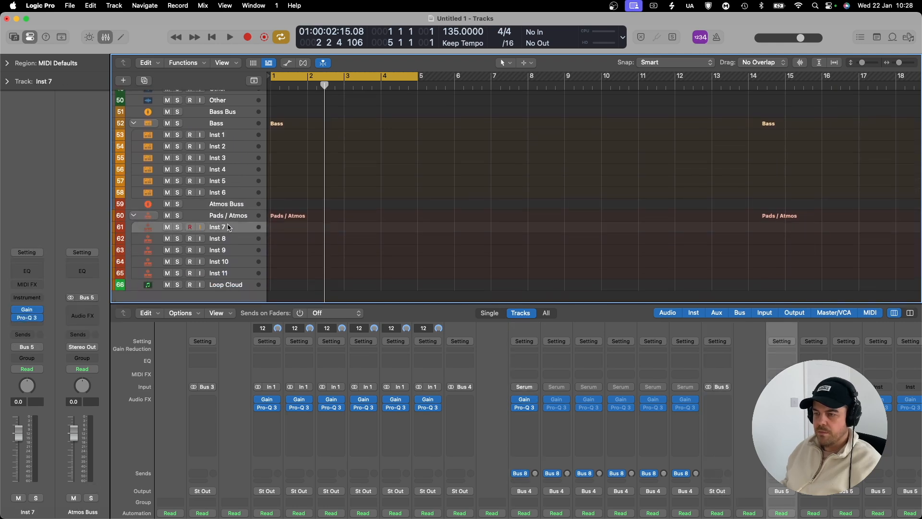
scroll(228, 227, "down", 3)
left_click(224, 226)
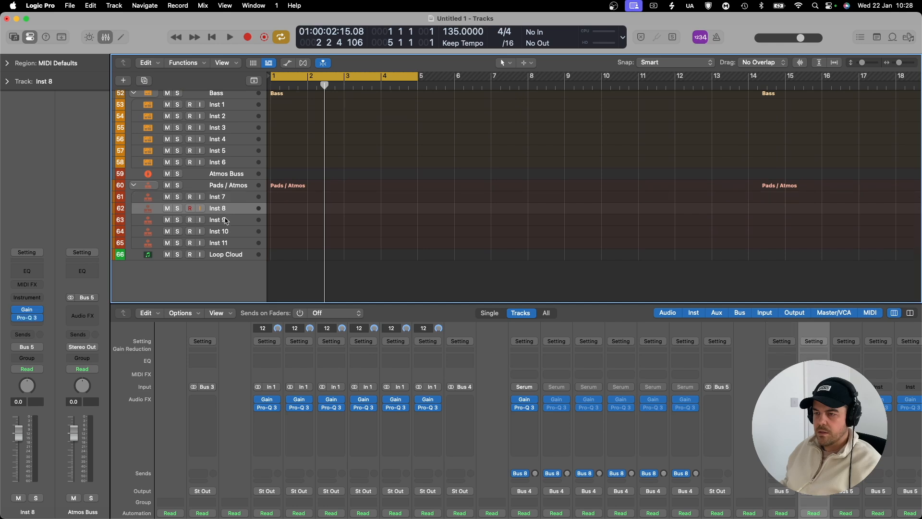
left_click(207, 257)
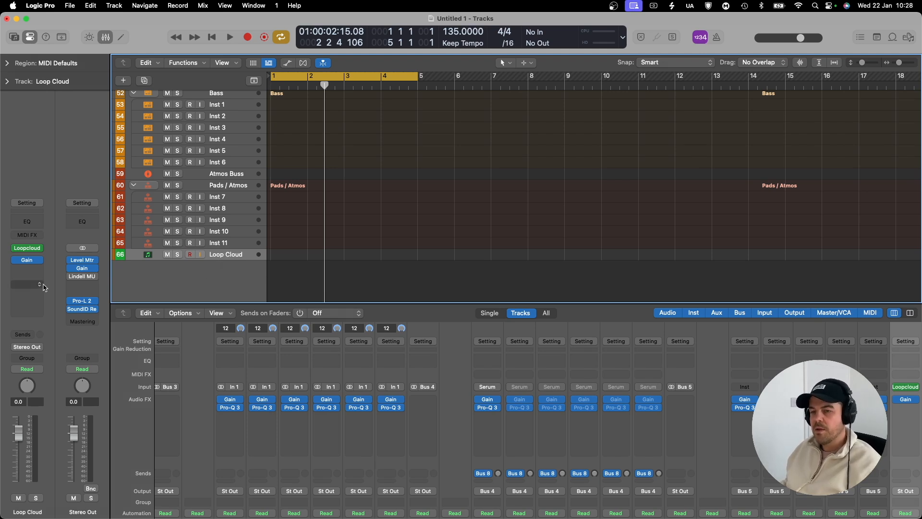
Bring the mixer's aux channels into view and select Med Verb, Vox Verb and Bass Verb together
scroll(181, 264, "up", 5)
key("x")
key("x")
scroll(520, 427, "down", 5)
scroll(520, 427, "down", 3)
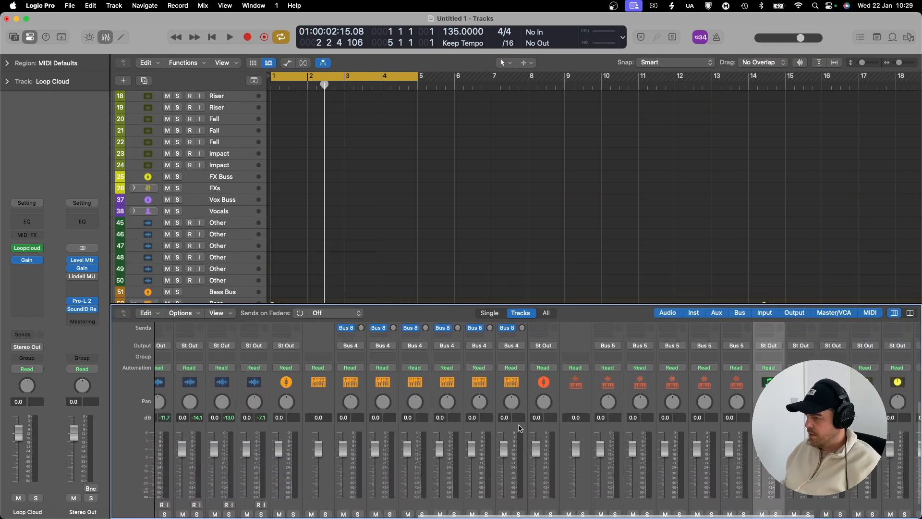
scroll(520, 428, "right", 10)
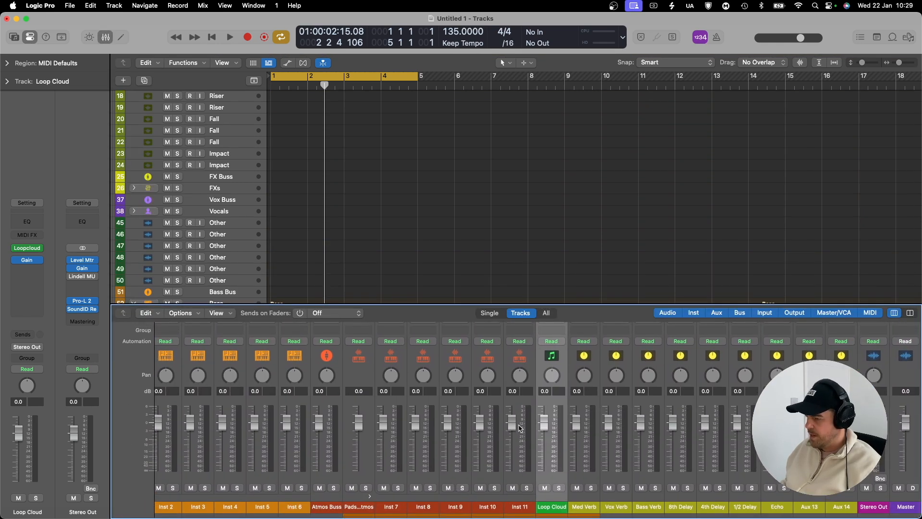
left_click_drag(586, 507, 657, 503)
scroll(657, 506, "up", 1)
scroll(657, 508, "down", 1)
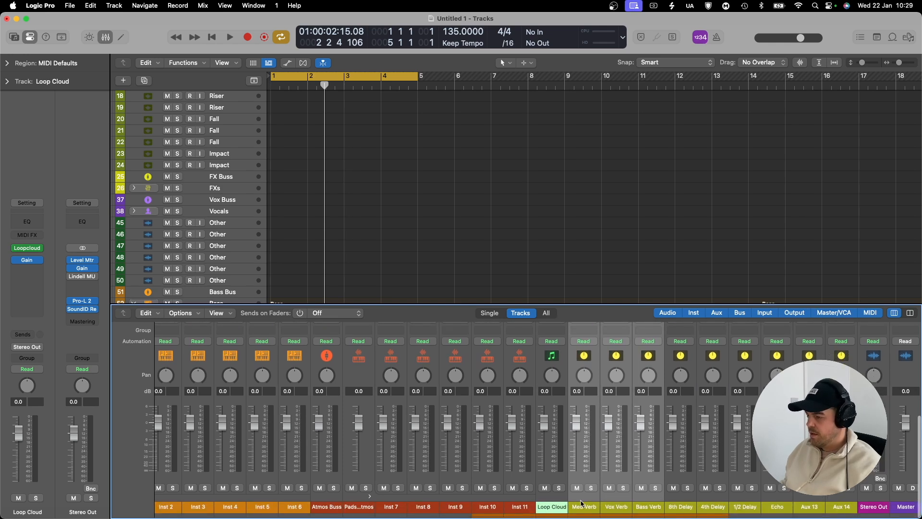
Select the Vox Verb, Bass Verb and 8th Delay aux channels one after another in the mixer
left_click(618, 509)
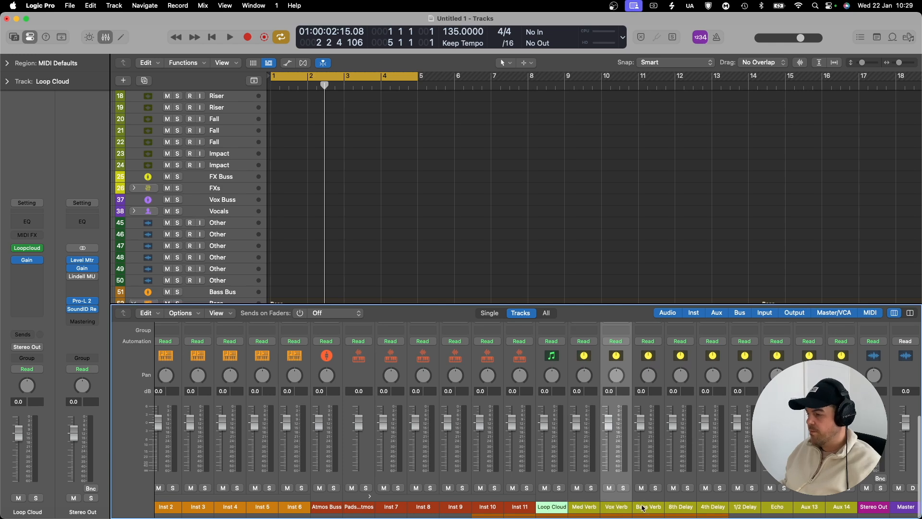
left_click(642, 507)
left_click(675, 509)
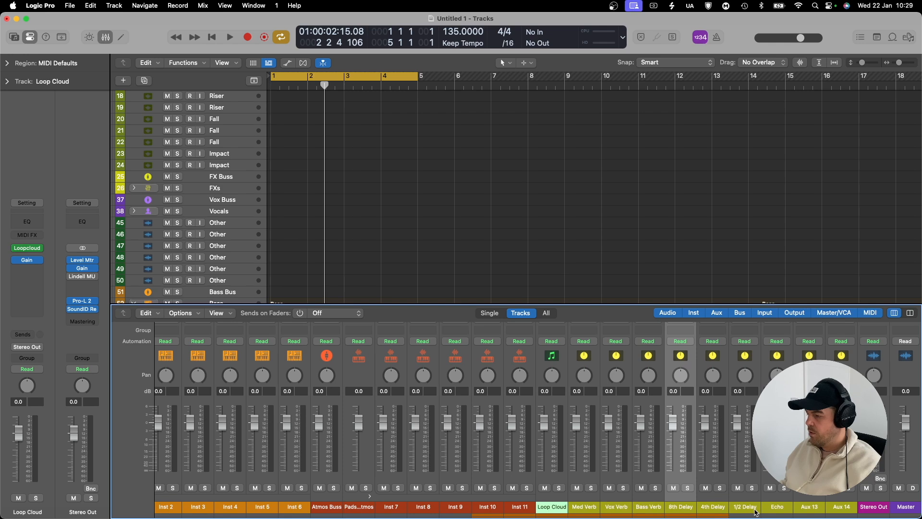
Add a second send on the Inst 1 bass channel, routed to Bus 10 (4th Delay)
scroll(753, 512, "up", 3)
scroll(754, 513, "up", 1)
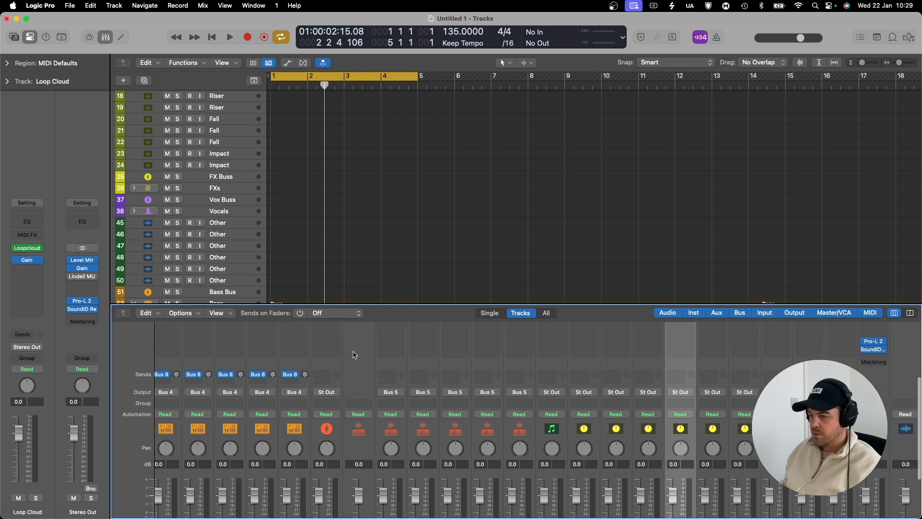
scroll(293, 390, "left", 2)
scroll(293, 390, "up", 4)
scroll(312, 432, "left", 9)
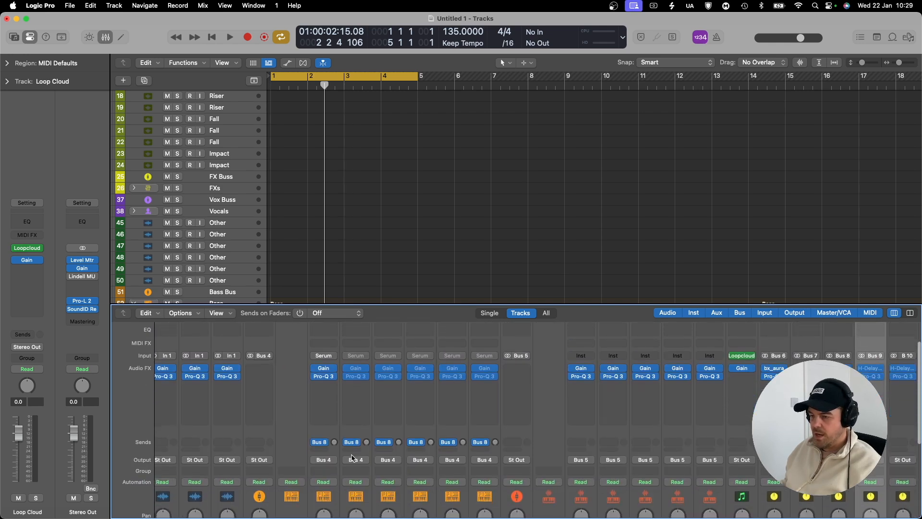
left_click(327, 460)
mouse_move(370, 500)
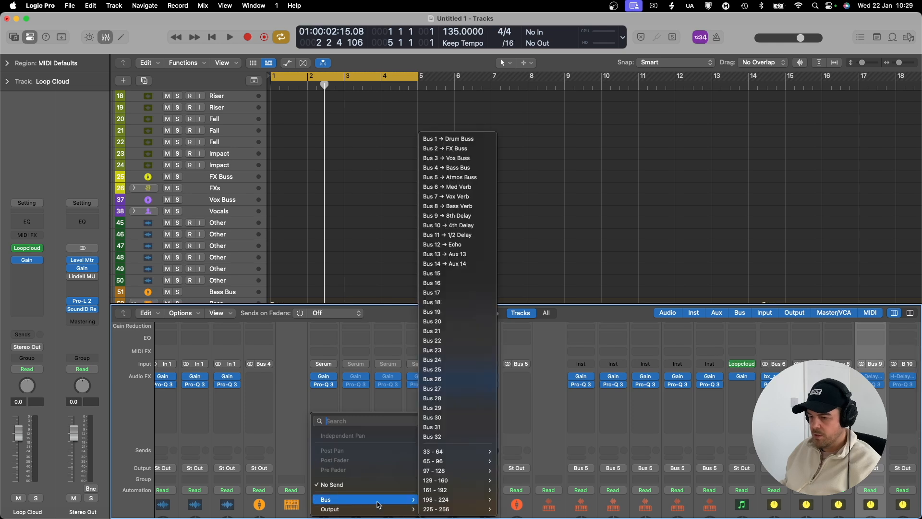
left_click(484, 230)
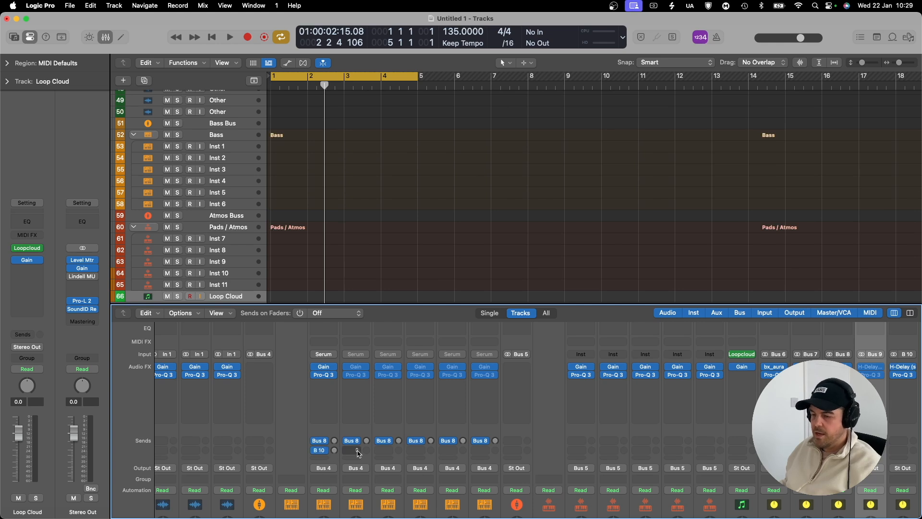
Look through the Delay plug-ins offered for an empty Audio FX slot on Inst 5, and view the effect choices on 4th Delay
scroll(400, 451, "right", 6)
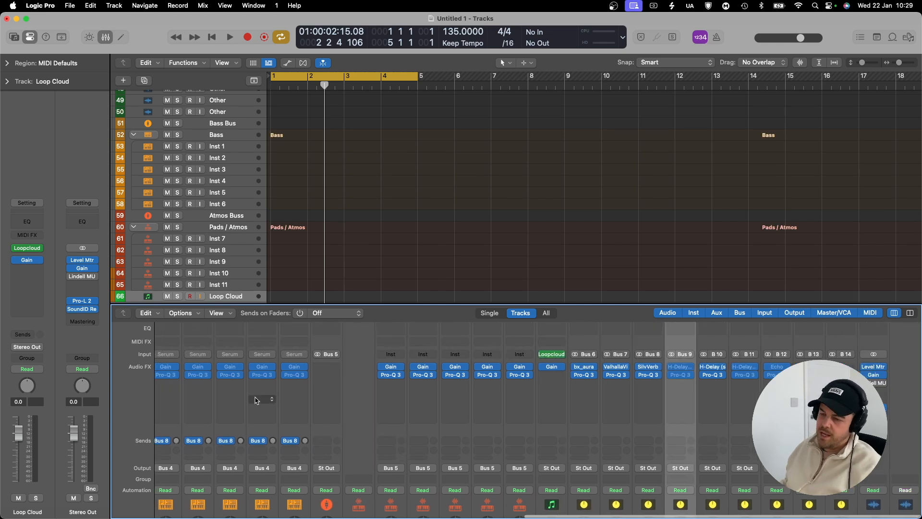
left_click(264, 383)
mouse_move(290, 362)
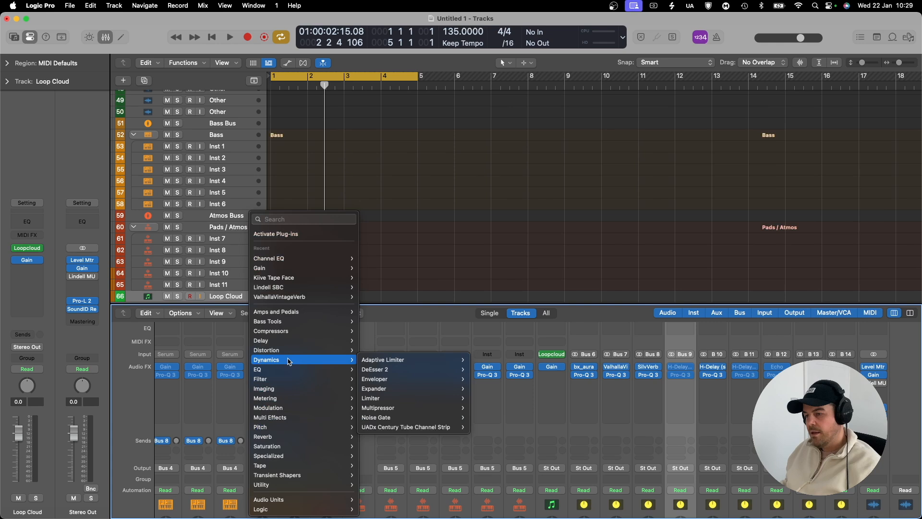
mouse_move(291, 341)
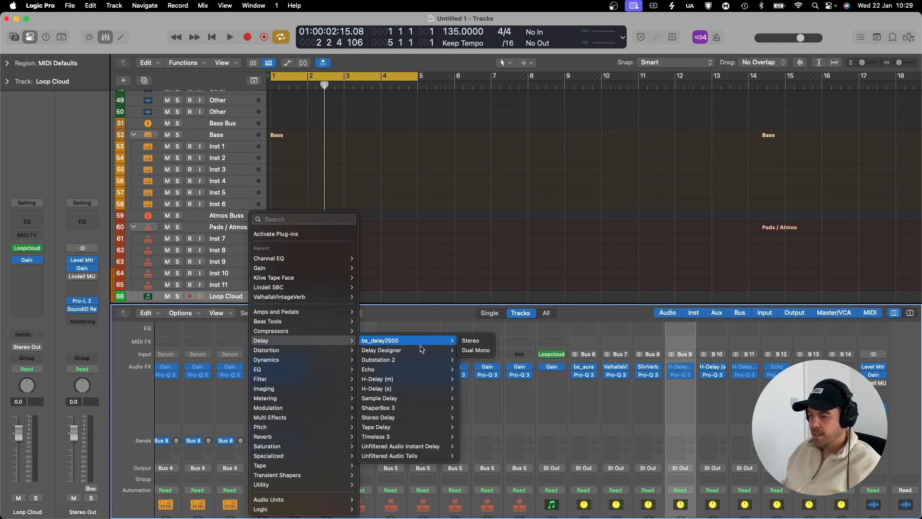
mouse_move(411, 382)
left_click(407, 249)
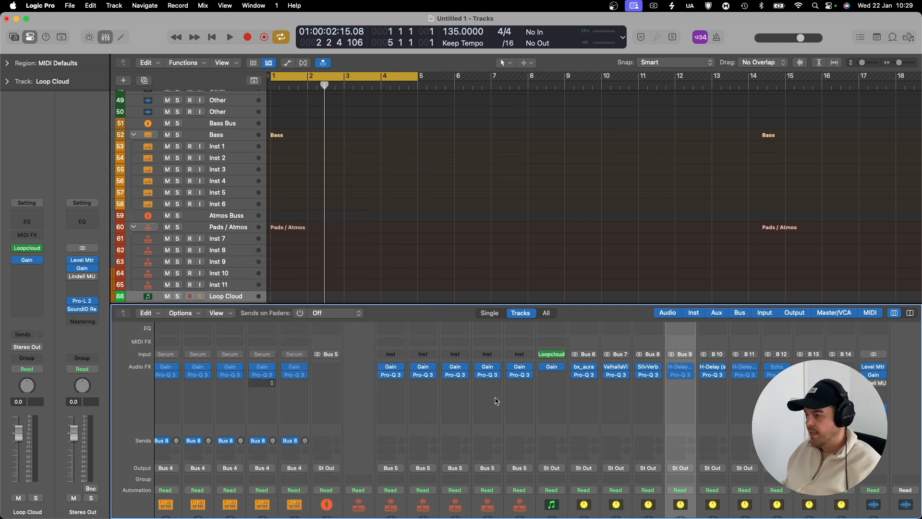
left_click(724, 409)
left_click(643, 250)
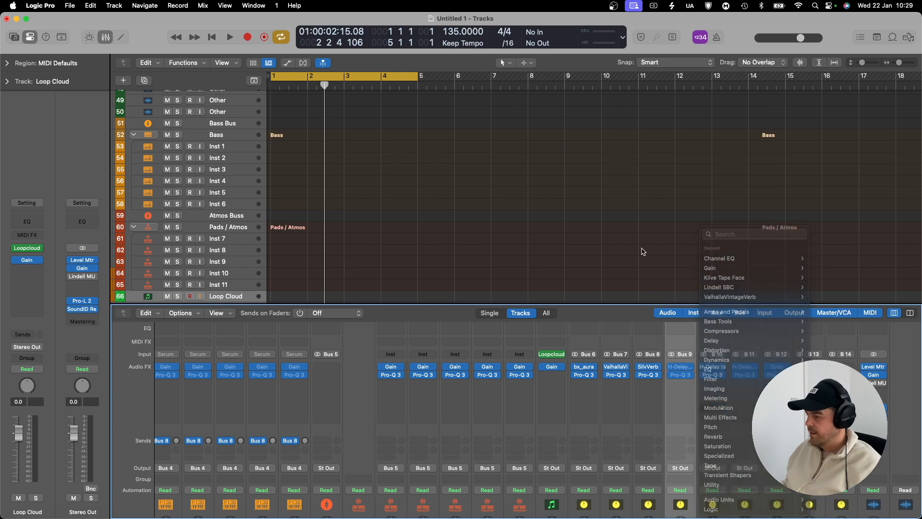
Select the Echo aux channel, then Aux 13 and Aux 14 together, and check their effect slots
scroll(701, 482, "down", 1)
scroll(701, 482, "down", 5)
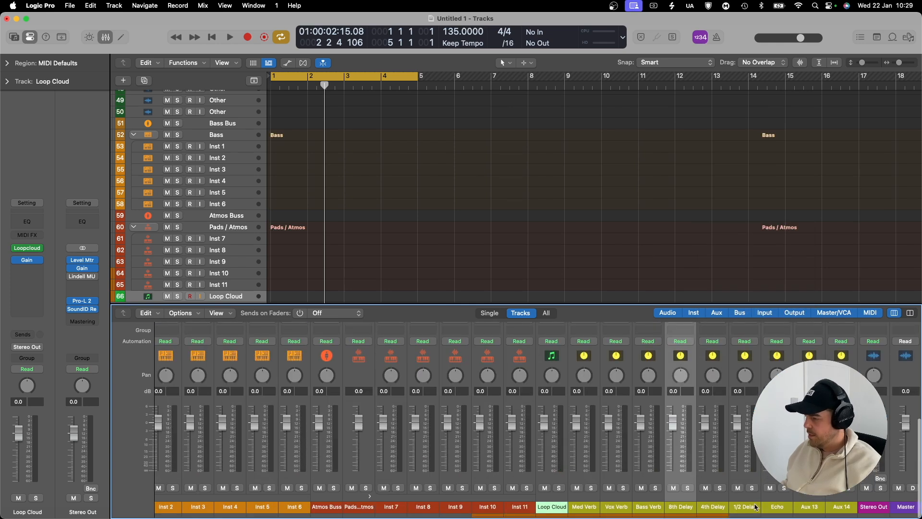
left_click(775, 509)
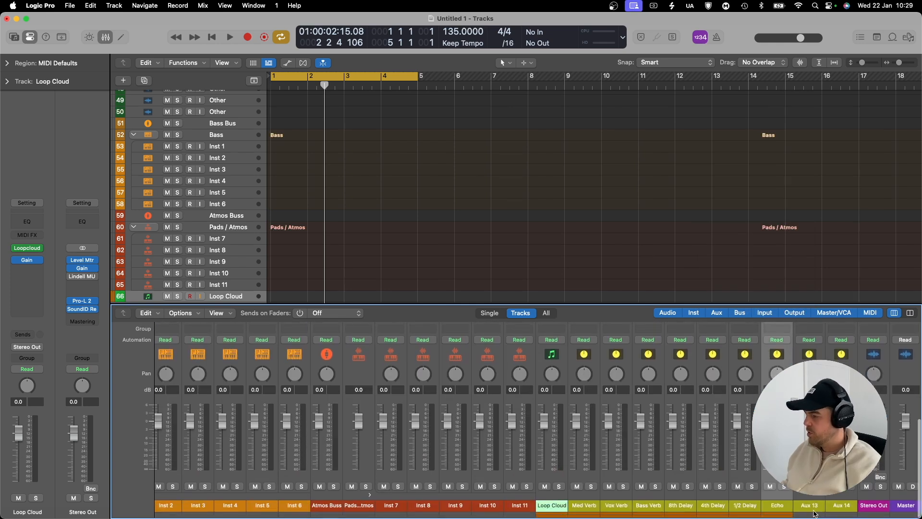
left_click_drag(809, 508, 842, 512)
scroll(842, 512, "up", 5)
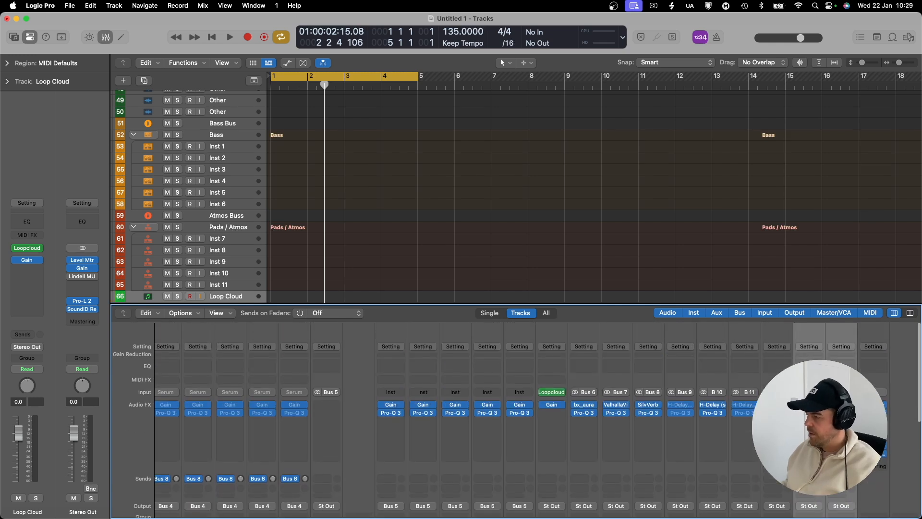
View the Modulation plug-ins offered for Aux 13 and the effect choices for the 1/2 Delay channel
left_click(810, 404)
mouse_move(845, 407)
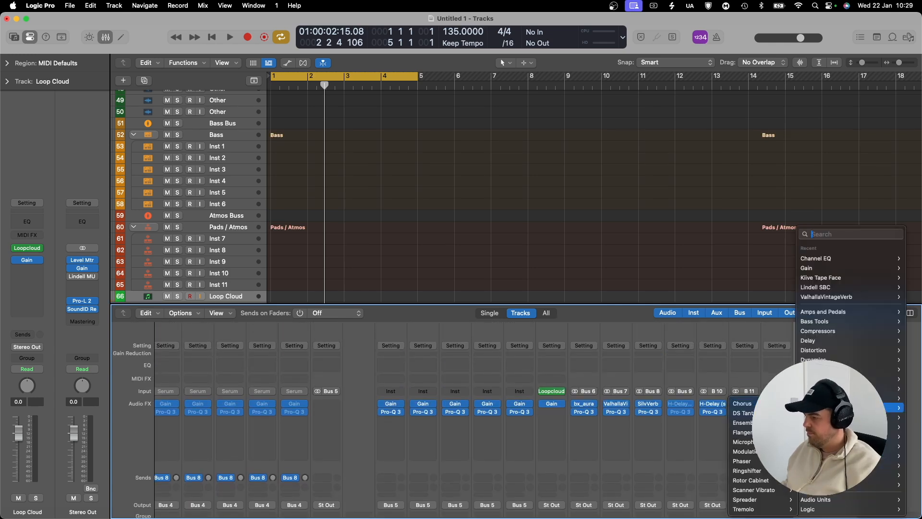
left_click(679, 260)
left_click(743, 444)
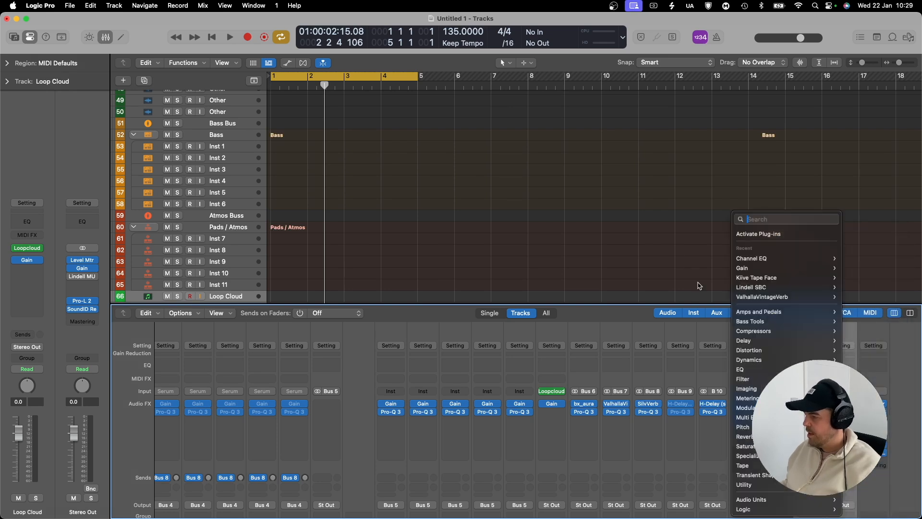
left_click(686, 266)
Open the Level Meter on the Stereo Out and scan the plug-in chains across the mixer channels
scroll(693, 387, "down", 10)
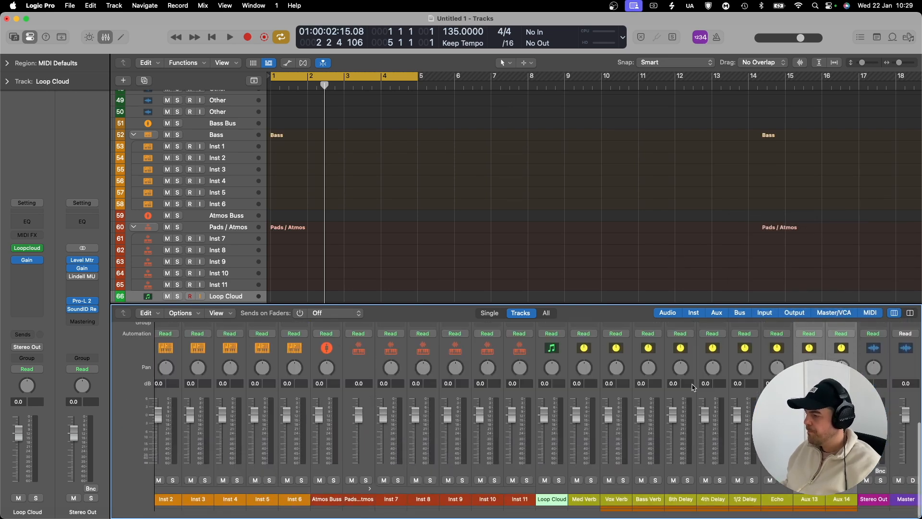
scroll(693, 388, "up", 10)
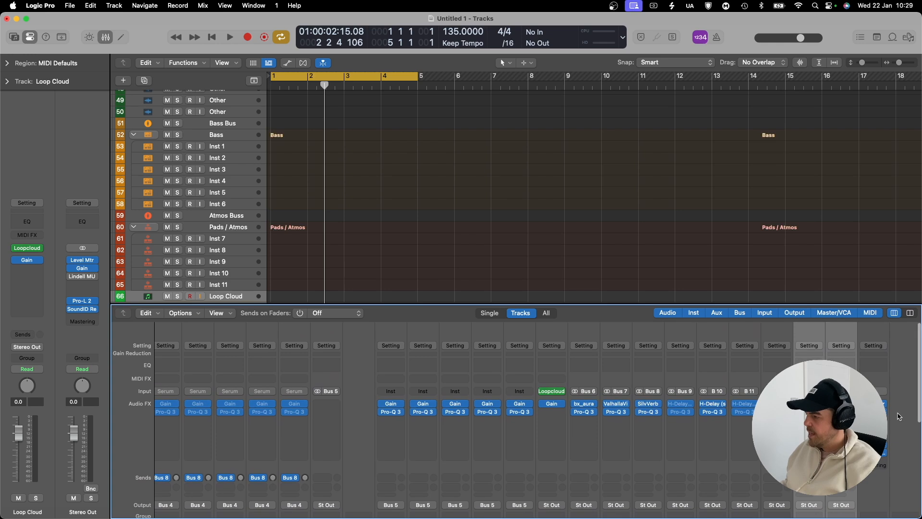
left_click(873, 403)
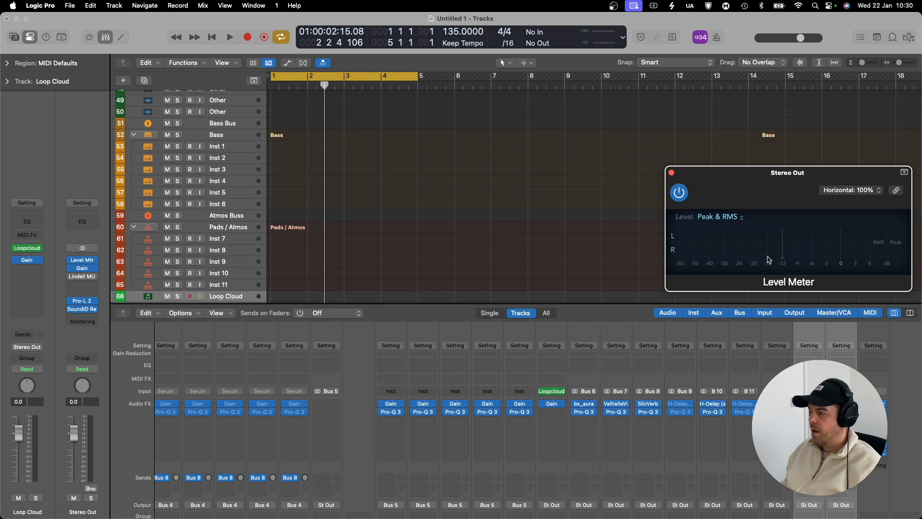
scroll(378, 414, "left", 15)
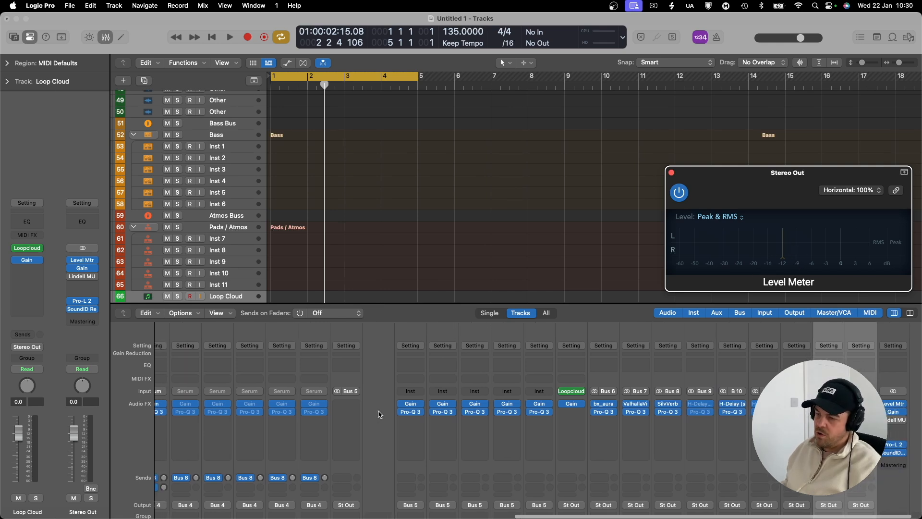
scroll(379, 414, "left", 5)
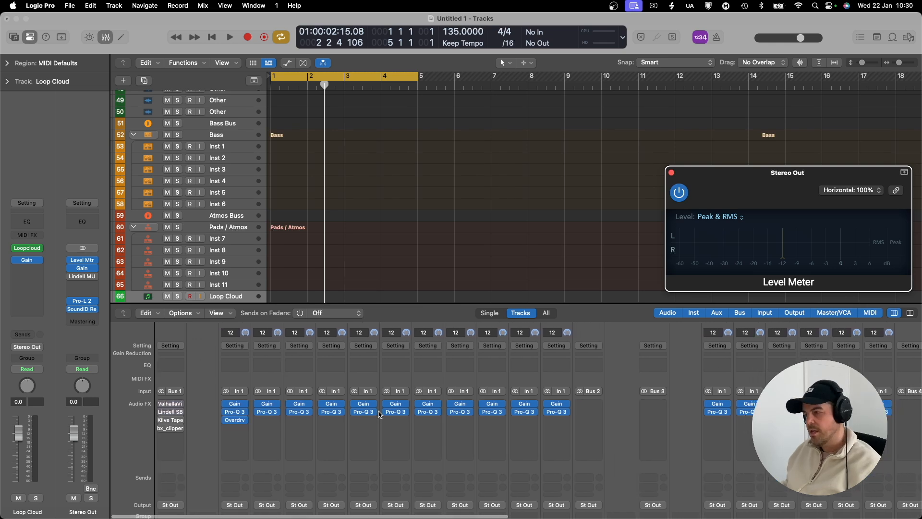
scroll(379, 414, "right", 20)
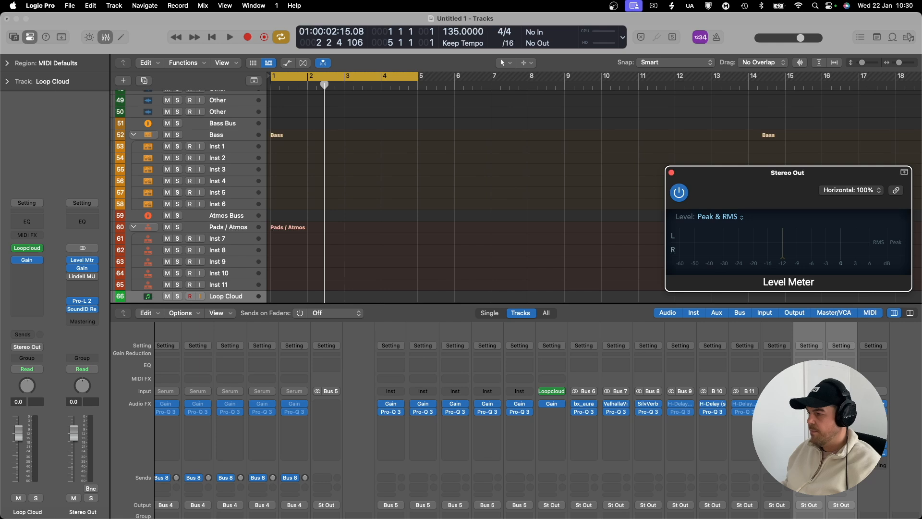
Inspect the Gain plug-in on the Stereo Out, switching Mono on and back off
left_click(874, 412)
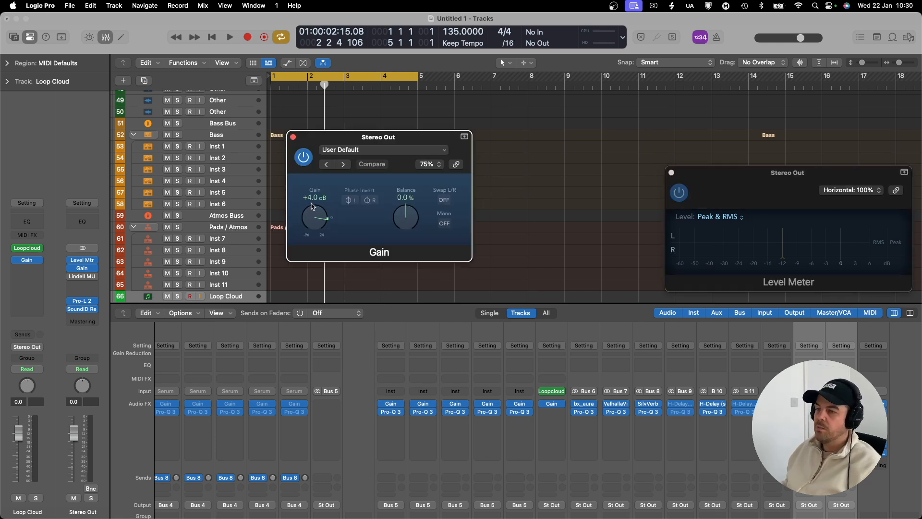
left_click(447, 225)
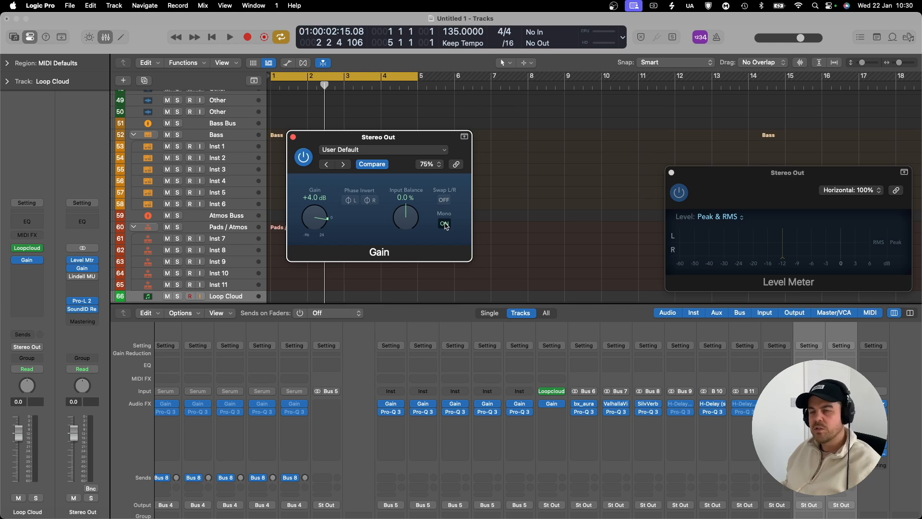
left_click(445, 224)
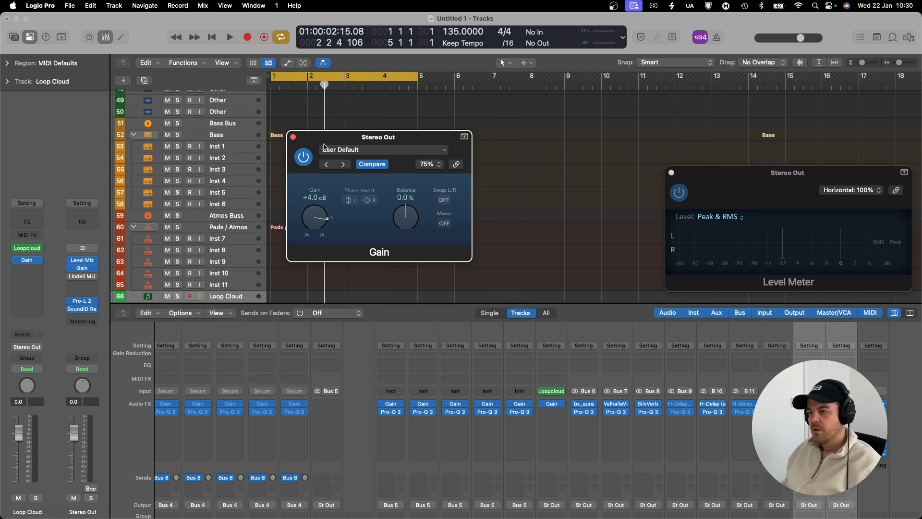
Close the Gain plug-in and inspect the Lindell MU-66 compressor on the Stereo Out with its window fully in view
left_click(293, 137)
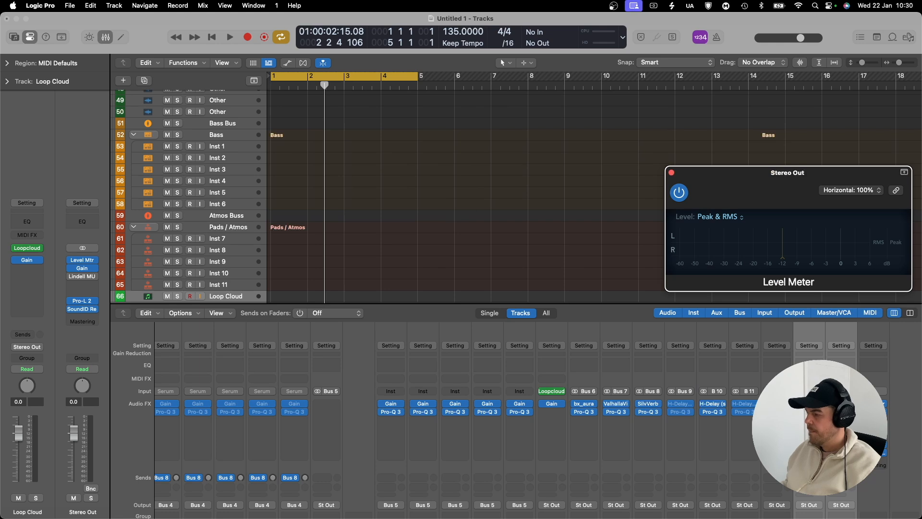
left_click(874, 420)
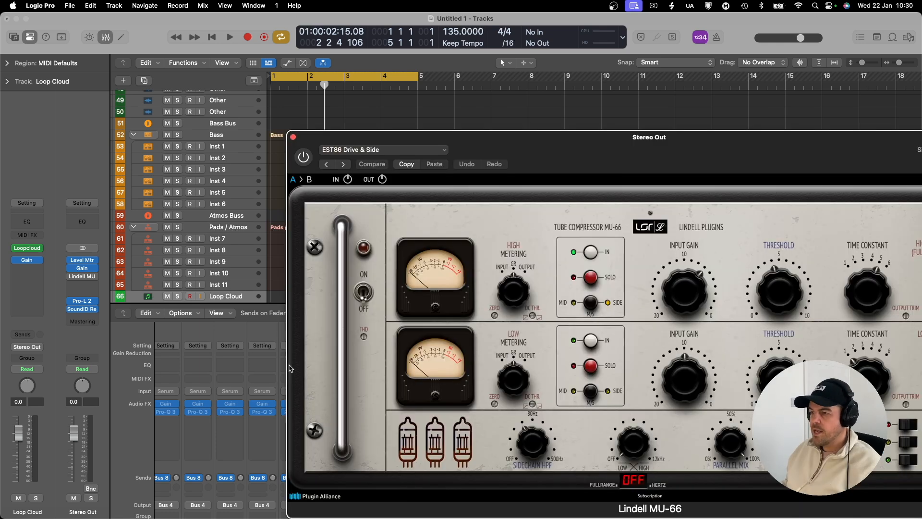
left_click_drag(575, 163, 370, 84)
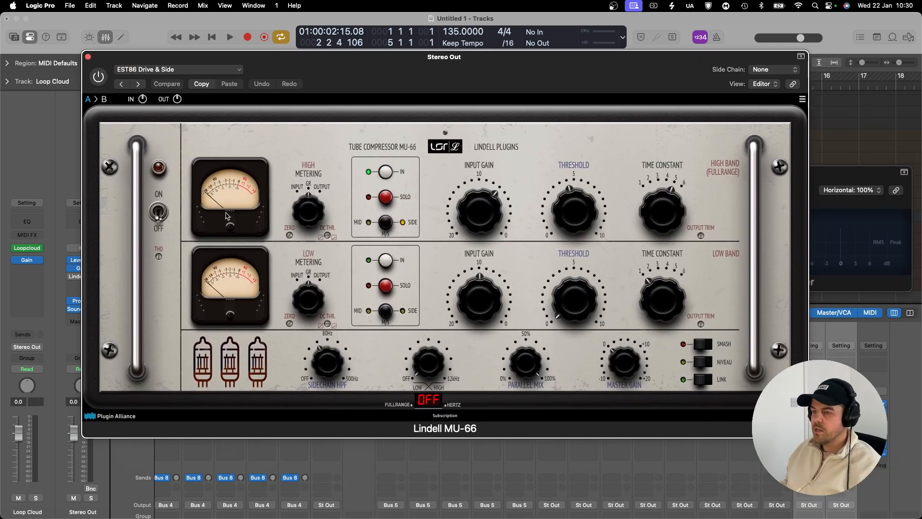
left_click(88, 56)
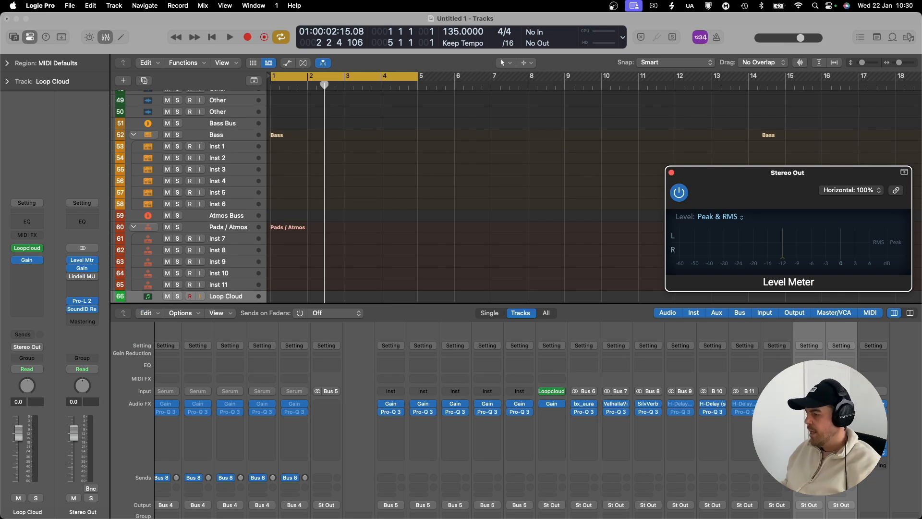
Inspect the Pro-L 2 limiter on the Stereo Out, close its window and bypass the plug-in
left_click(873, 445)
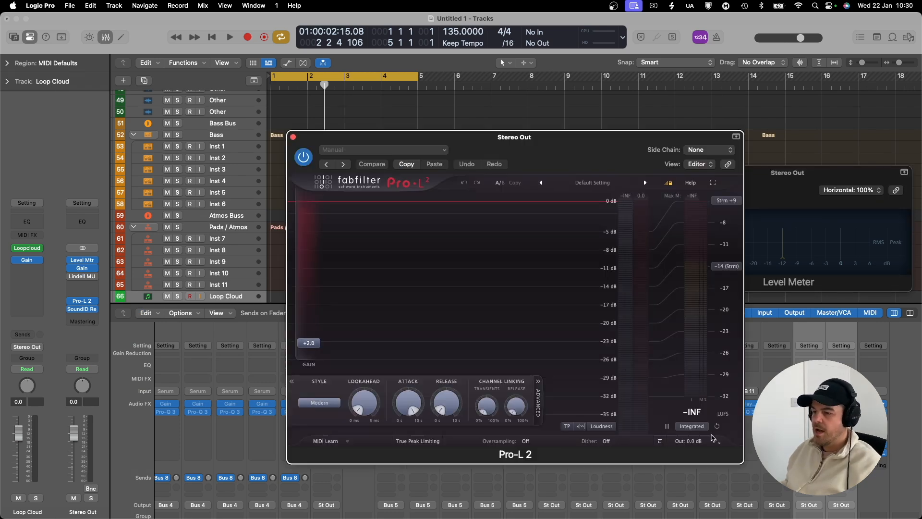
left_click(293, 138)
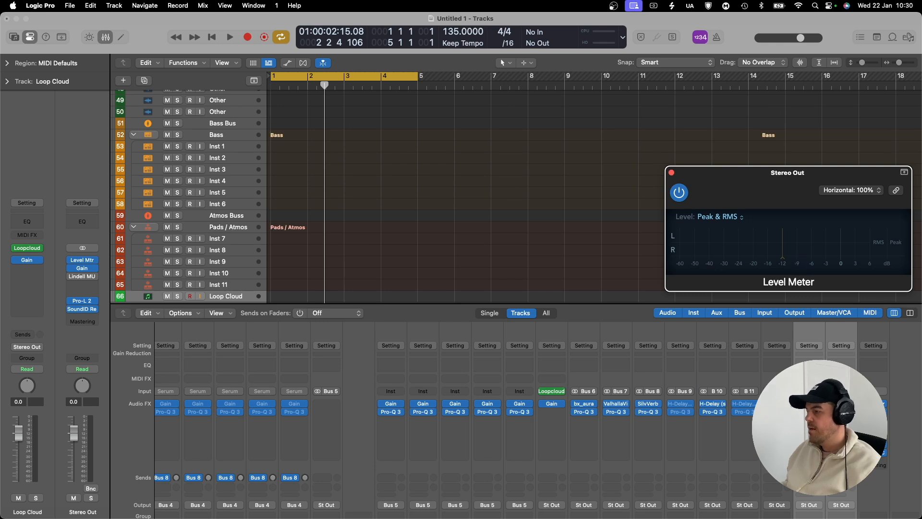
left_click(864, 445)
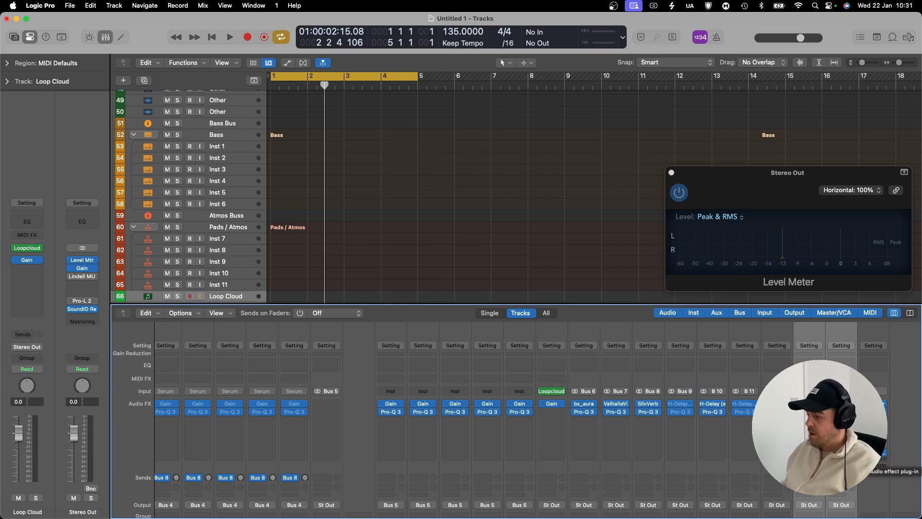
Inspect the SoundID Reference plug-in on the Stereo Out, including its headphone preset and target mode, and close it
left_click(873, 452)
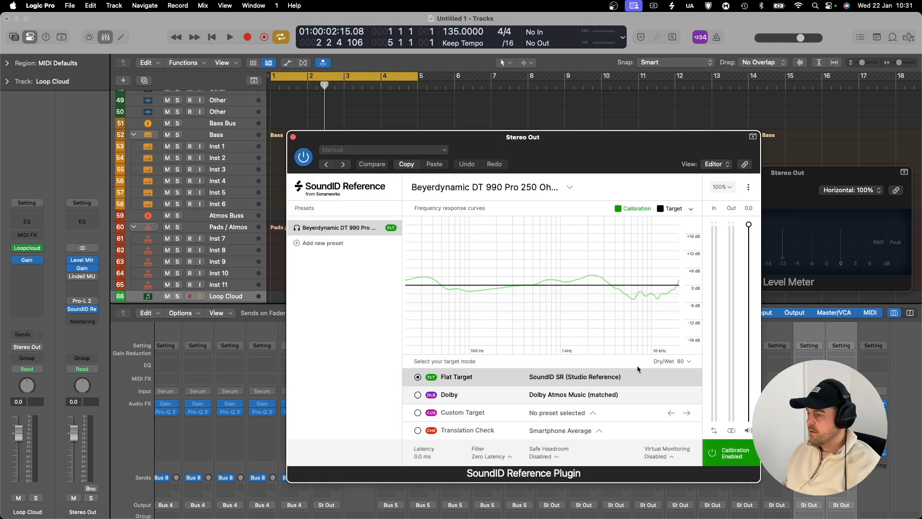
left_click(293, 138)
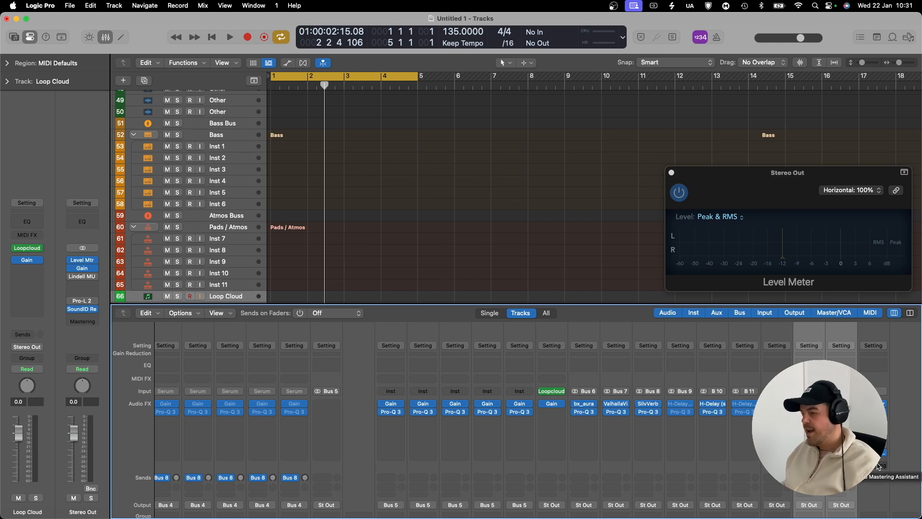
Scan the mixer from the first channels to the Stereo Out and hide the mixer
scroll(878, 466, "left", 10)
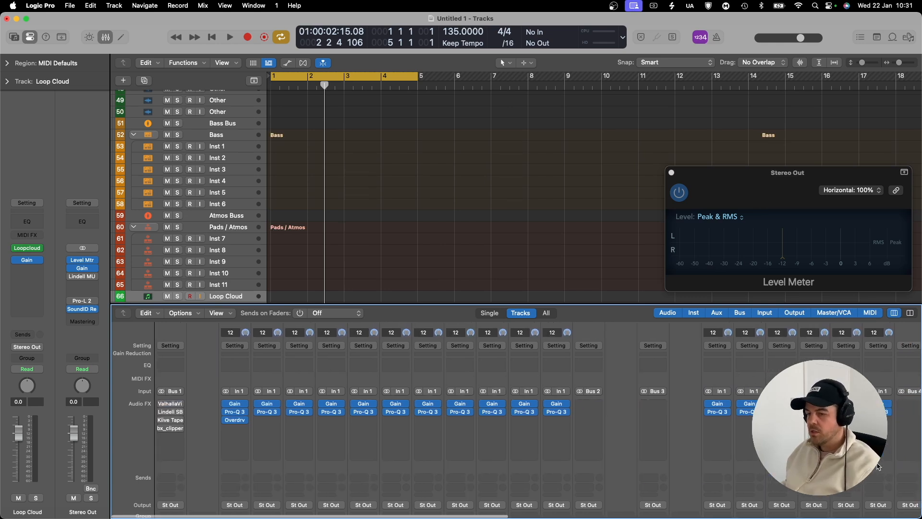
scroll(878, 466, "right", 15)
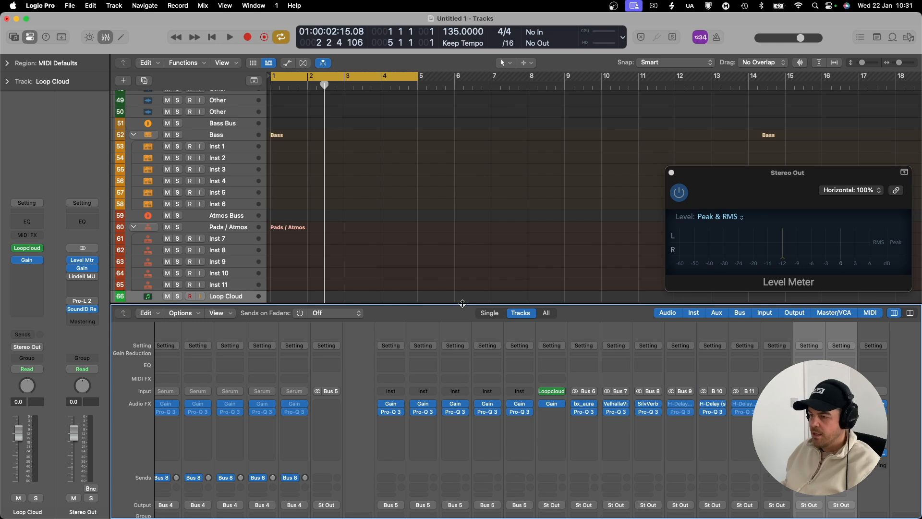
key("x")
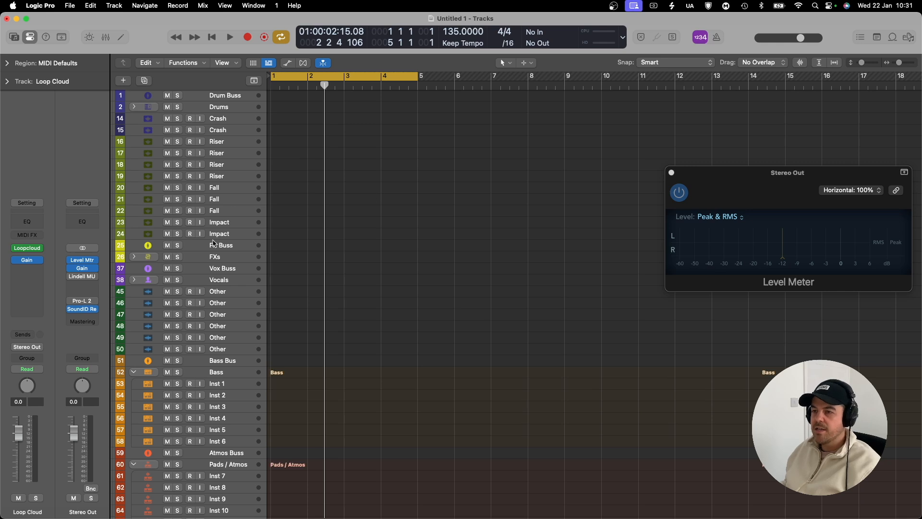
Create five duplicates of the last Impact track, just above the FX Buss
left_click(237, 235)
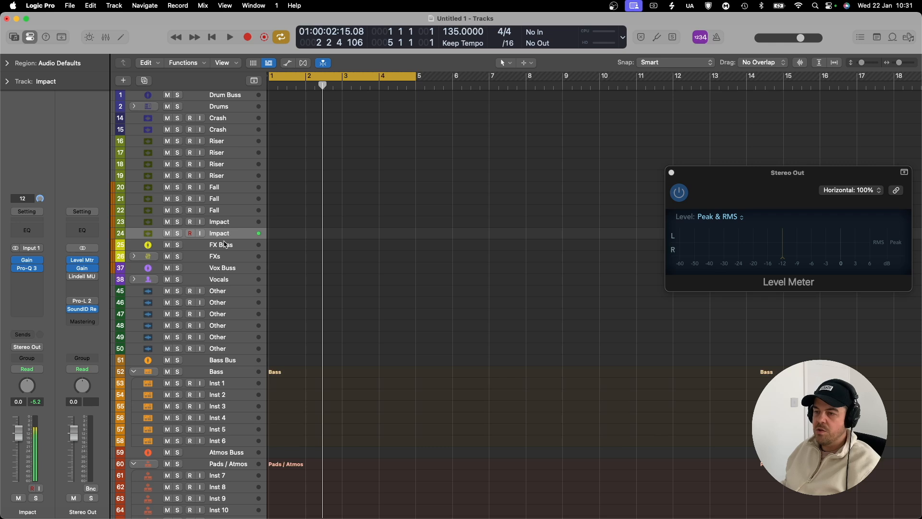
left_click(144, 80)
left_click(144, 81)
left_click(144, 80)
left_click(145, 80)
left_click(144, 80)
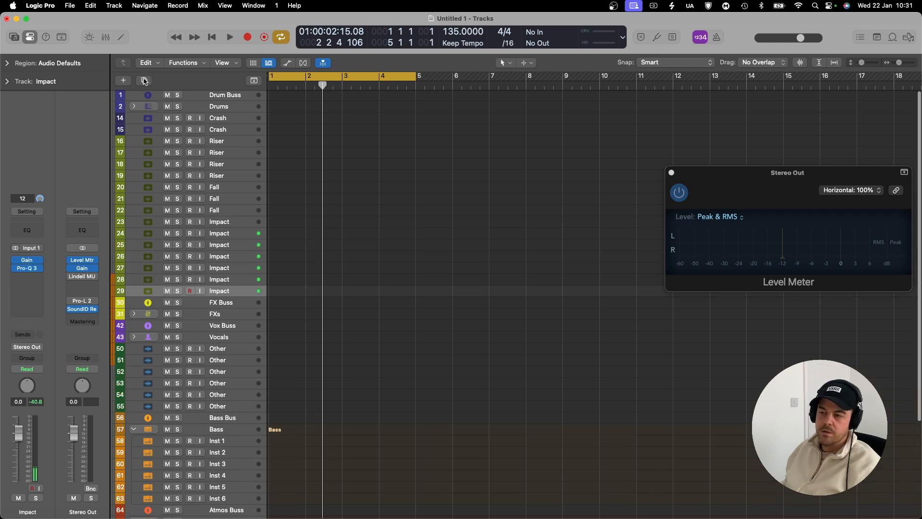
View the Save as Template dialog with its Project Templates folder and leave without saving
left_click(69, 5)
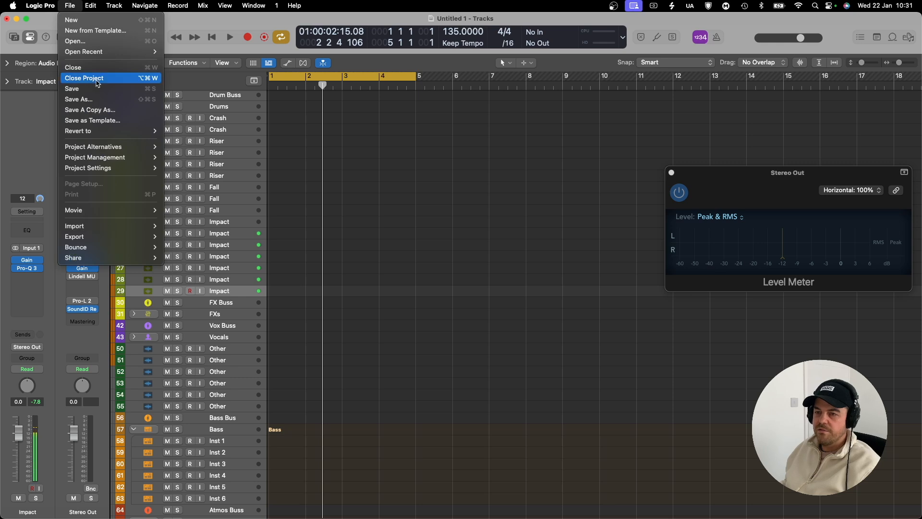
left_click(110, 120)
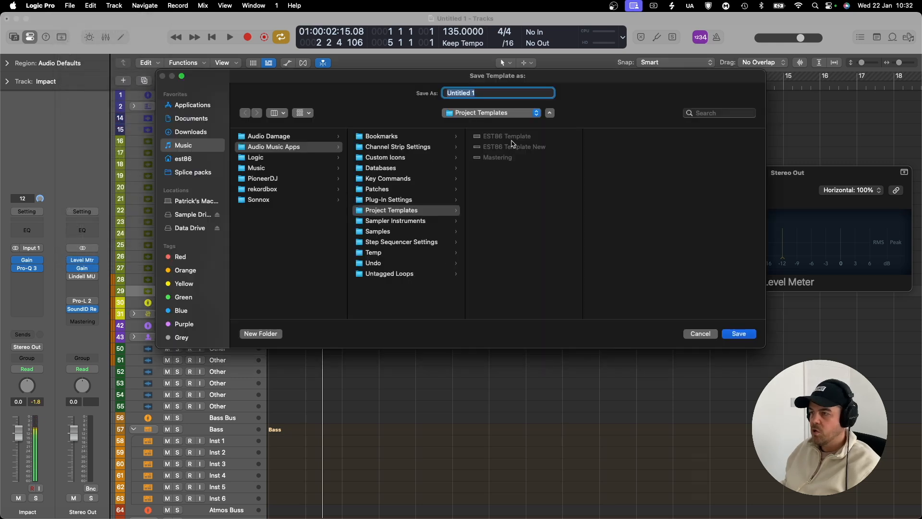
left_click(700, 335)
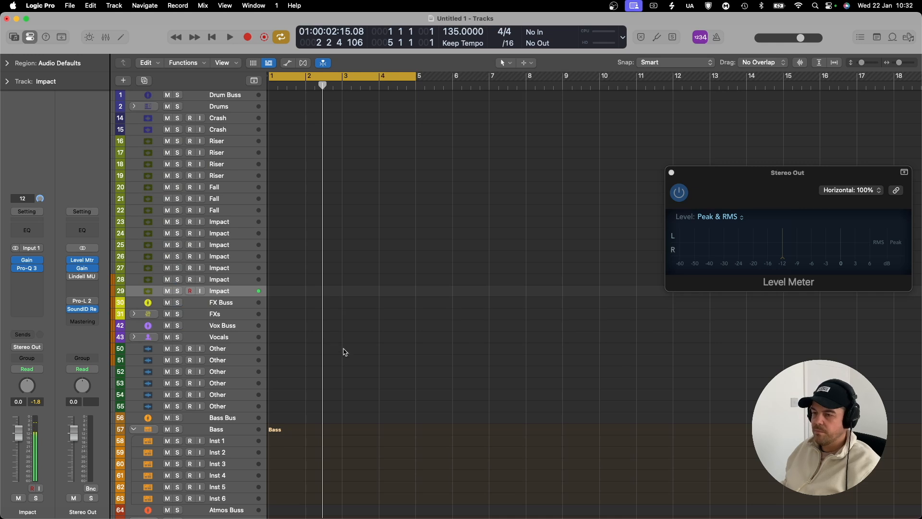
Delete the five duplicated Impact tracks above the FX Buss
key("super+BackSpace")
key("super+BackSpace")
key("super+BackSpace")
key("super+BackSpace")
key("super+BackSpace")
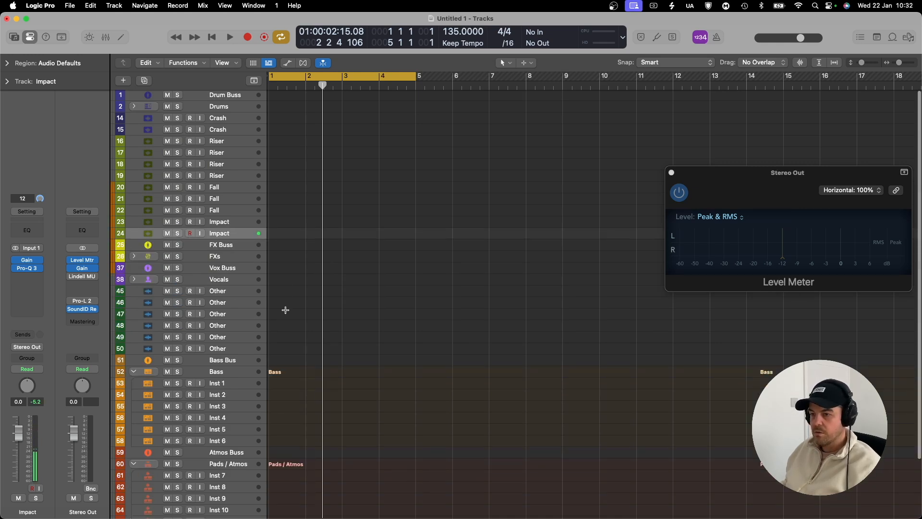